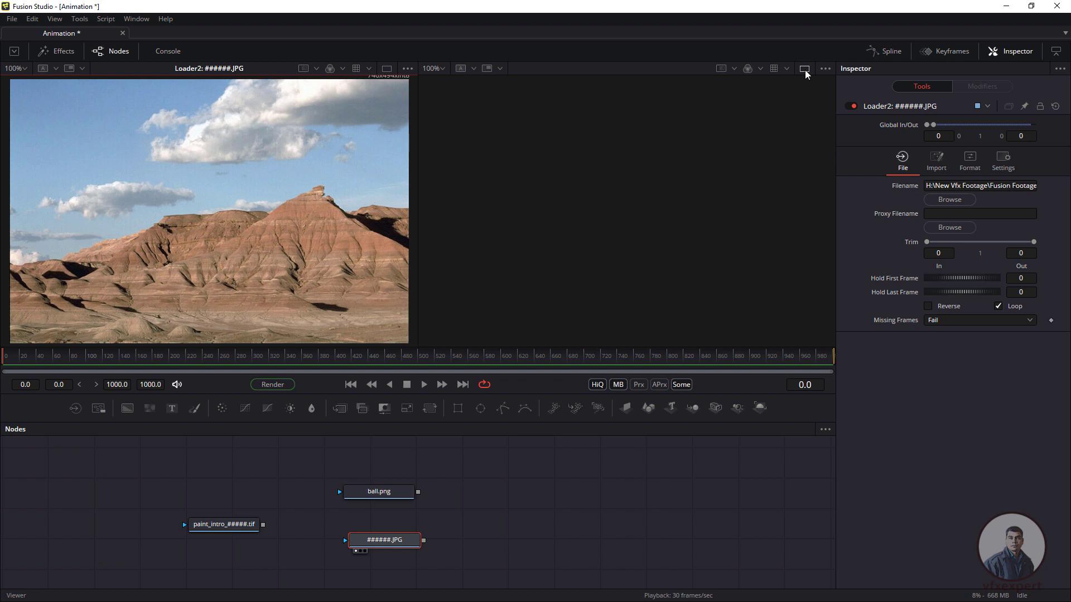
Switch to a single viewer and set the composition's global end time to 100.
{"action": "left_click", "coordinate": [386, 69]}
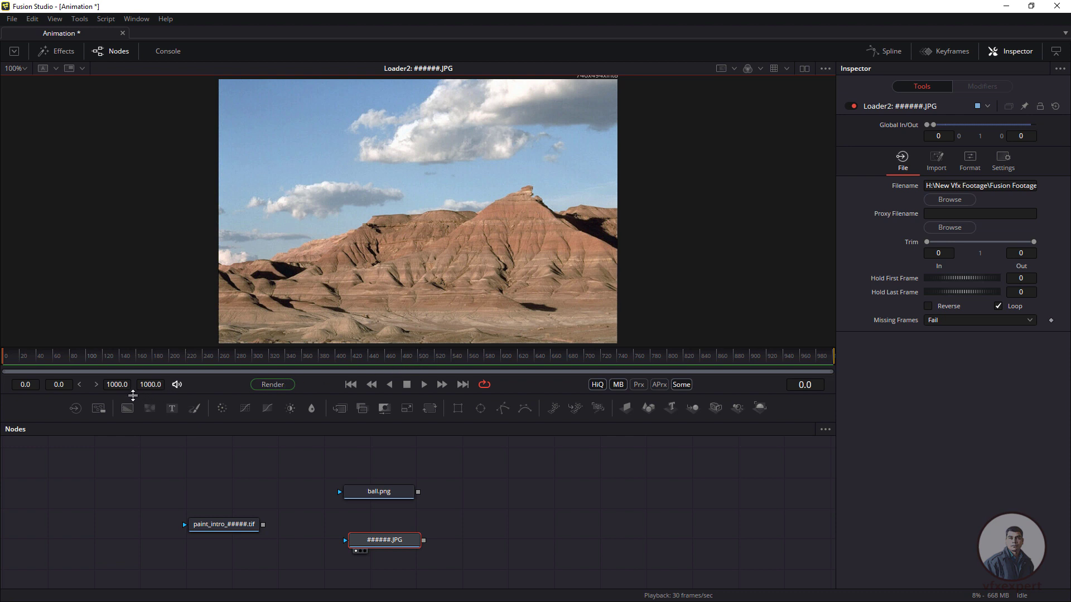
{"action": "left_click", "coordinate": [150, 384]}
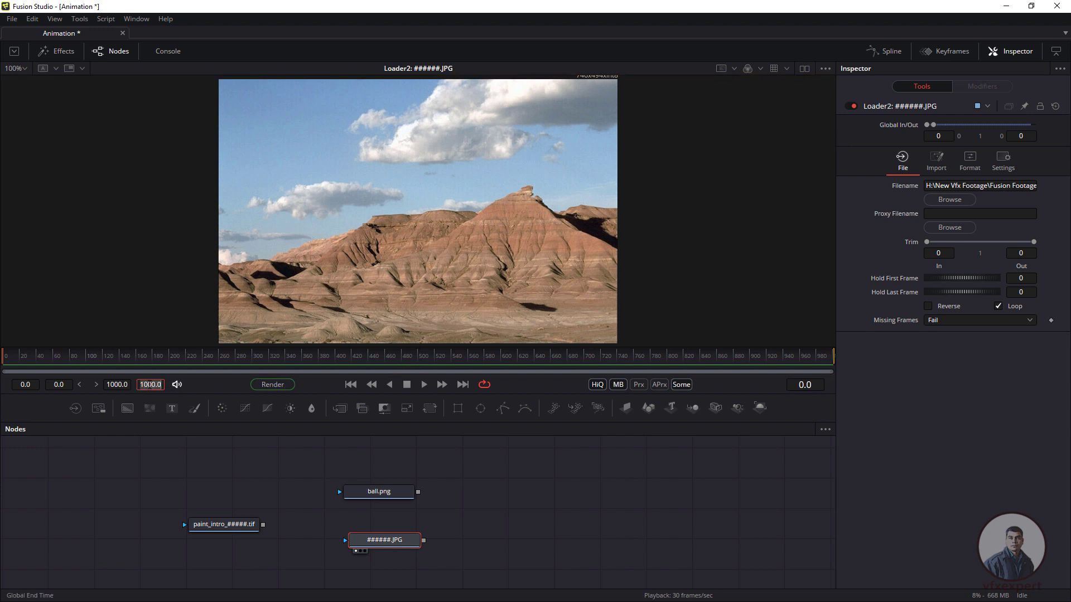
{"action": "type", "text": "100"}
{"action": "key", "text": "Return"}
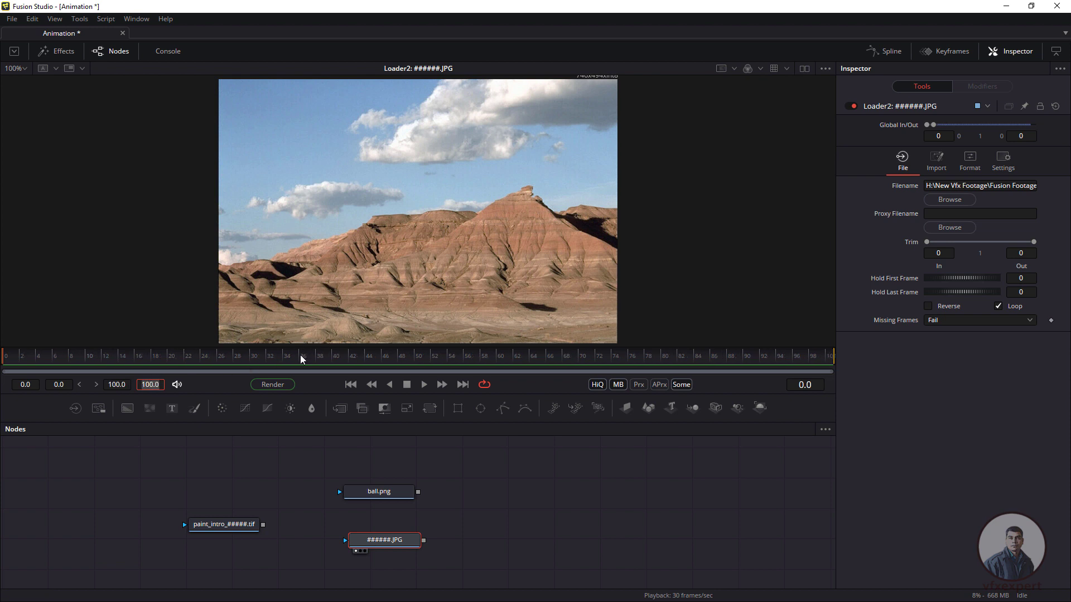
{"action": "left_click", "coordinate": [296, 356]}
{"action": "left_click", "coordinate": [351, 384]}
Display the ball.png image and the ######.JPG desert background in the viewer to compare the two sources.
{"action": "left_click", "coordinate": [400, 539]}
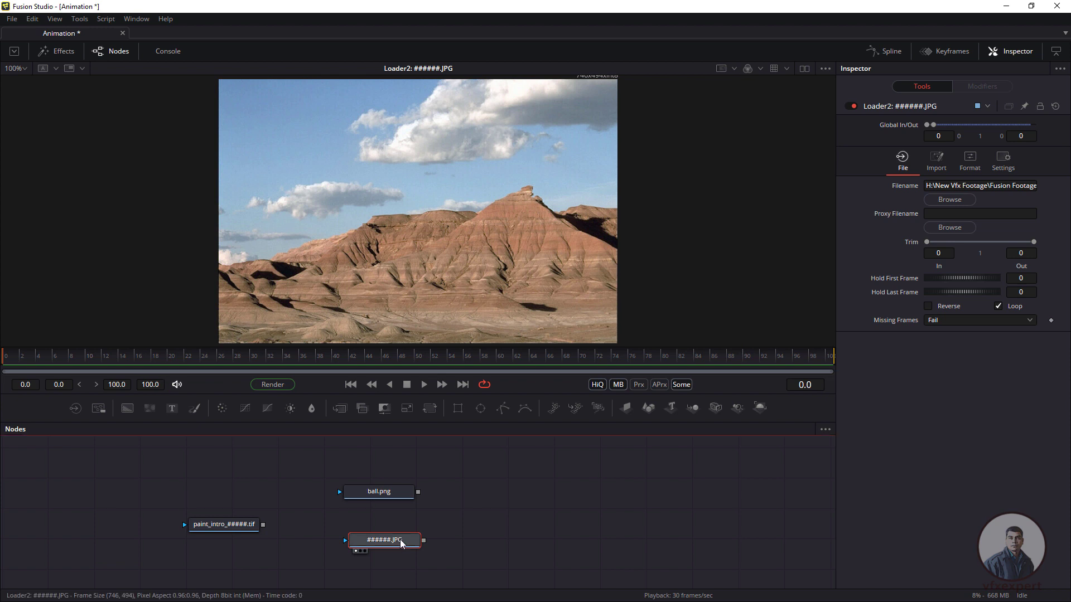
{"action": "key", "text": "1"}
{"action": "left_click", "coordinate": [398, 494]}
{"action": "key", "text": "1"}
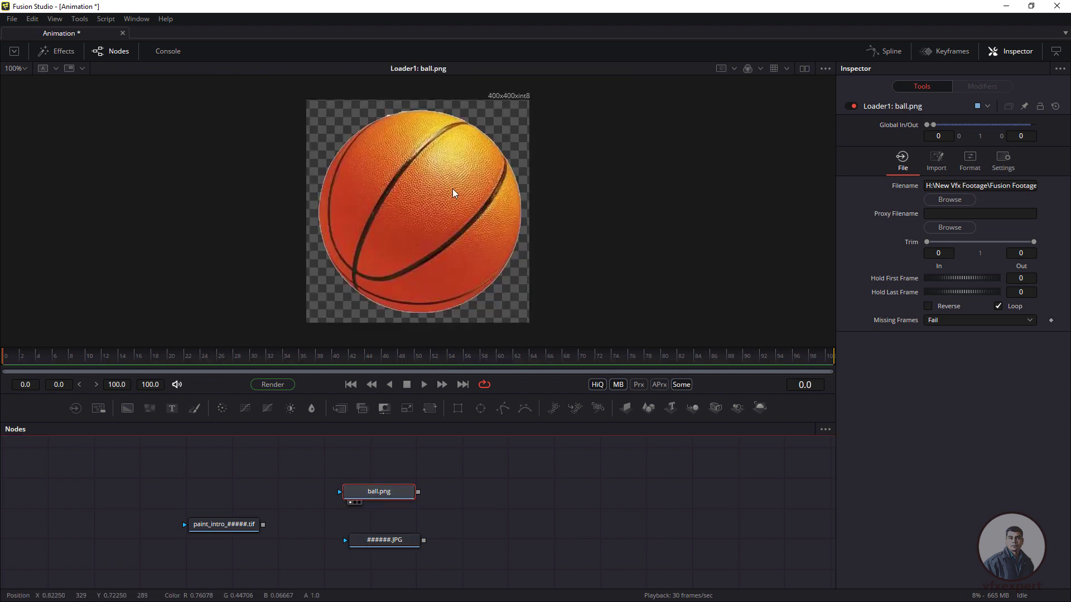
{"action": "left_click_drag", "start_coordinate": [464, 188], "coordinate": [415, 269]}
{"action": "left_click_drag", "start_coordinate": [436, 223], "coordinate": [351, 500]}
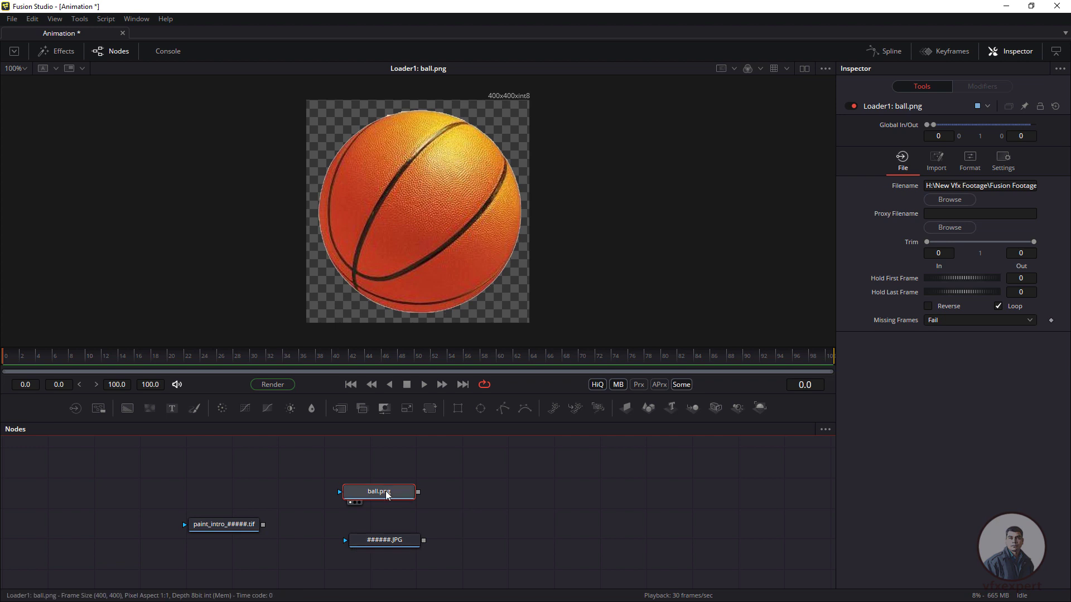
{"action": "left_click", "coordinate": [395, 541]}
{"action": "key", "text": "1"}
{"action": "left_click", "coordinate": [451, 201]}
{"action": "left_click", "coordinate": [463, 509]}
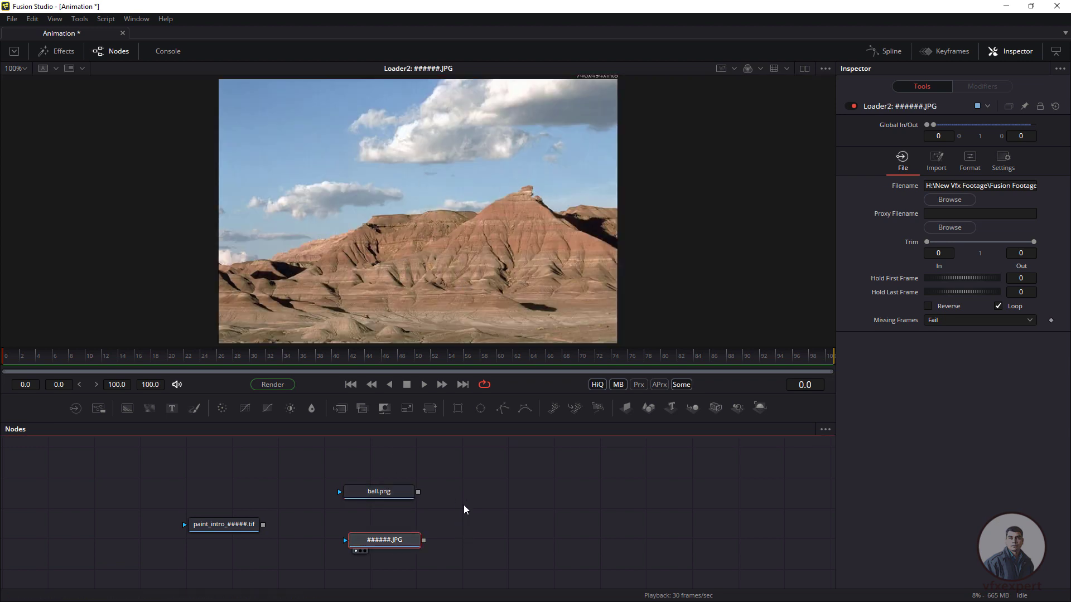
Merge ball.png as the foreground over the ######.JPG background and display the merged result in the viewer.
{"action": "left_click", "coordinate": [342, 409]}
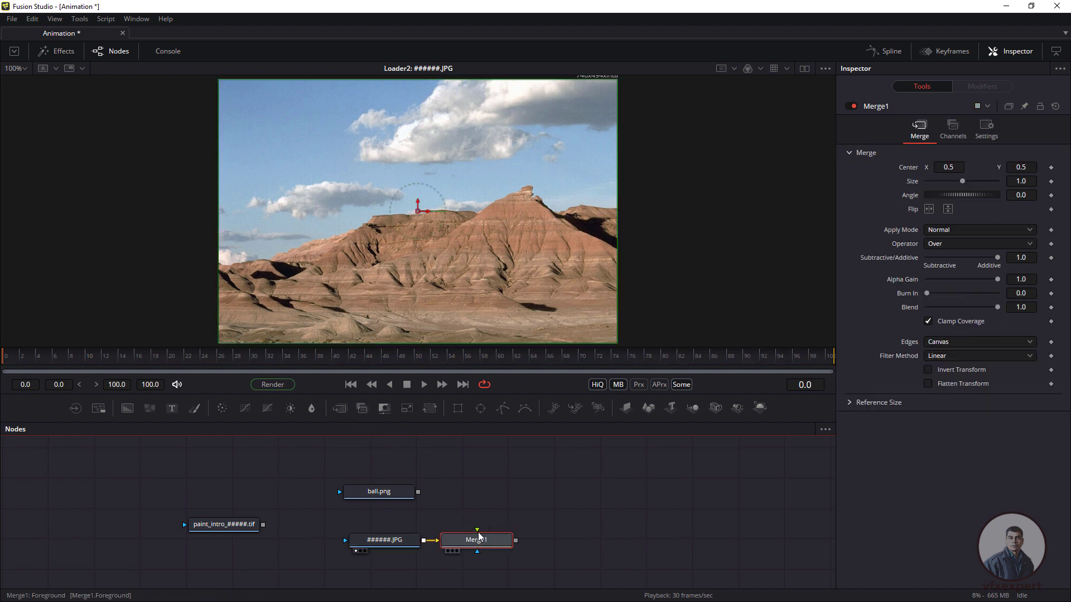
{"action": "left_click_drag", "start_coordinate": [483, 539], "coordinate": [504, 538]}
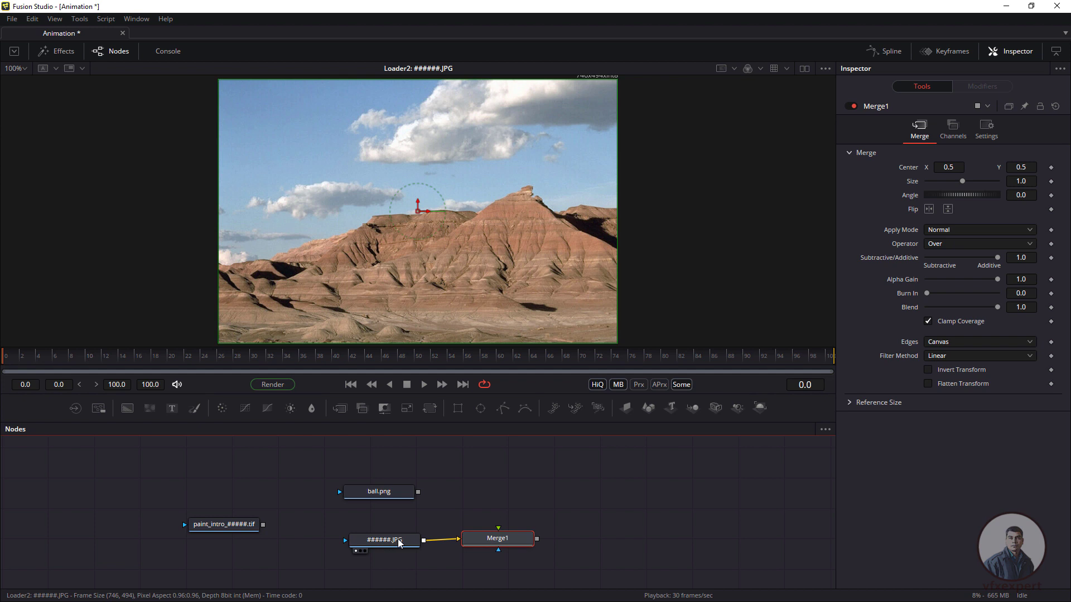
{"action": "left_click_drag", "start_coordinate": [400, 491], "coordinate": [495, 537]}
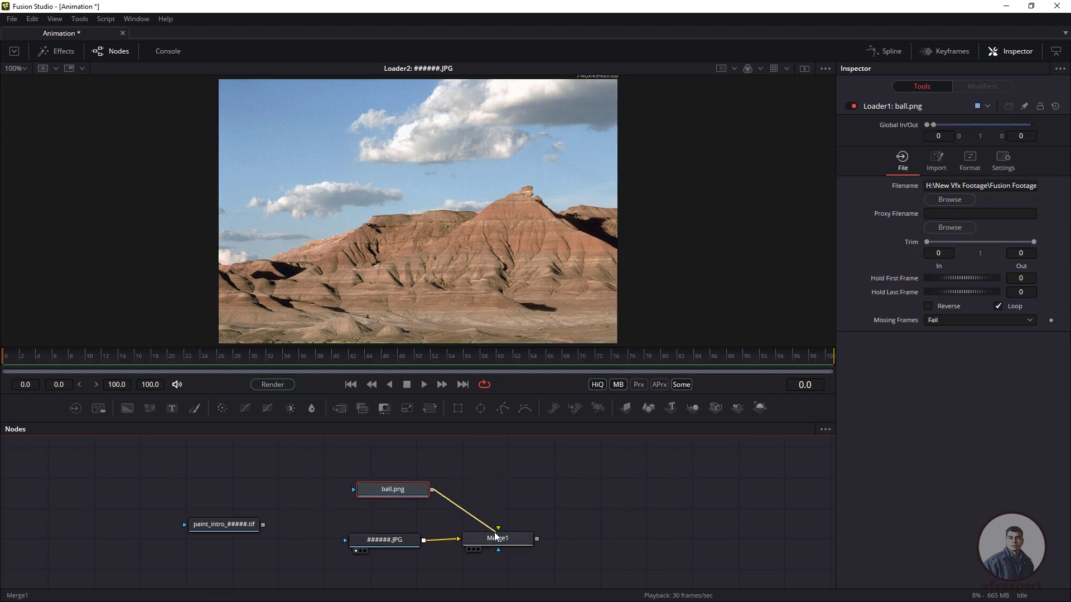
{"action": "left_click_drag", "start_coordinate": [412, 491], "coordinate": [439, 485]}
{"action": "left_click_drag", "start_coordinate": [503, 542], "coordinate": [506, 542]}
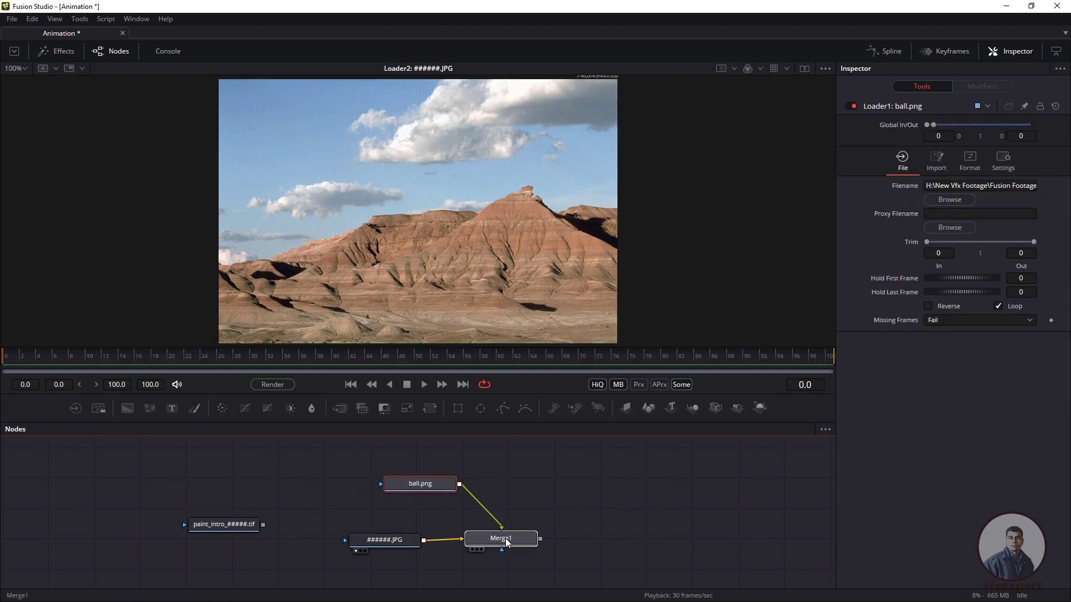
{"action": "left_click", "coordinate": [506, 541]}
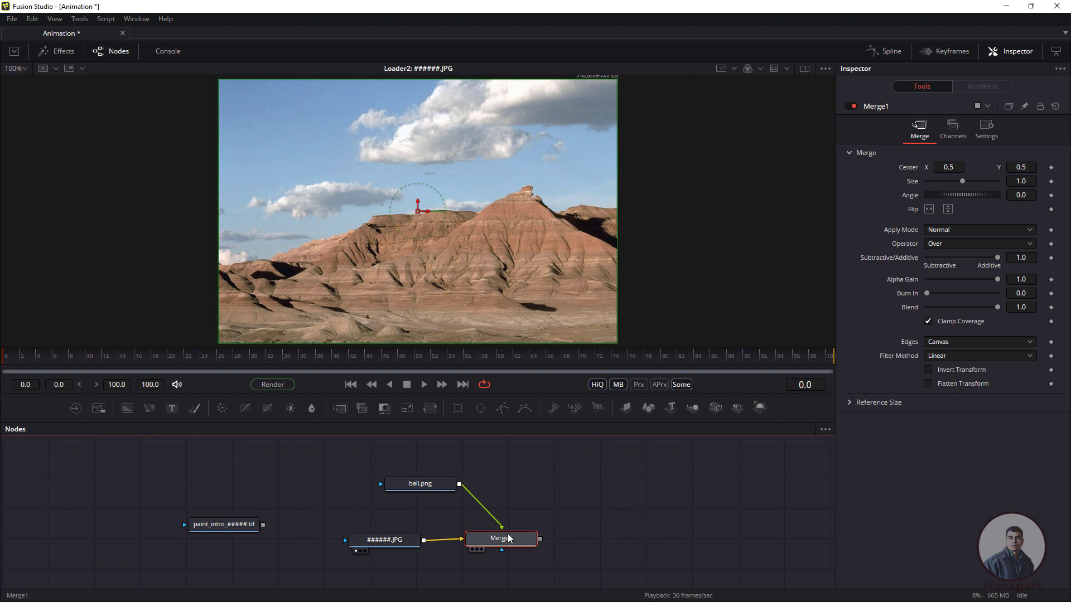
{"action": "key", "text": "1"}
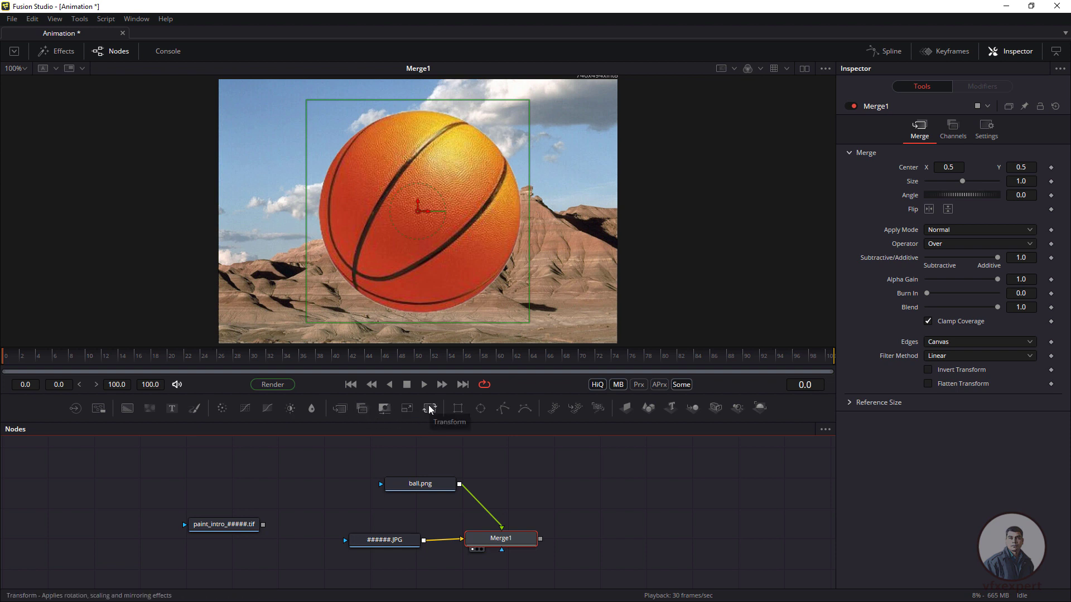
Insert a Transform node between ball.png and Merge1, and align it directly above the merge node.
{"action": "left_click", "coordinate": [428, 489]}
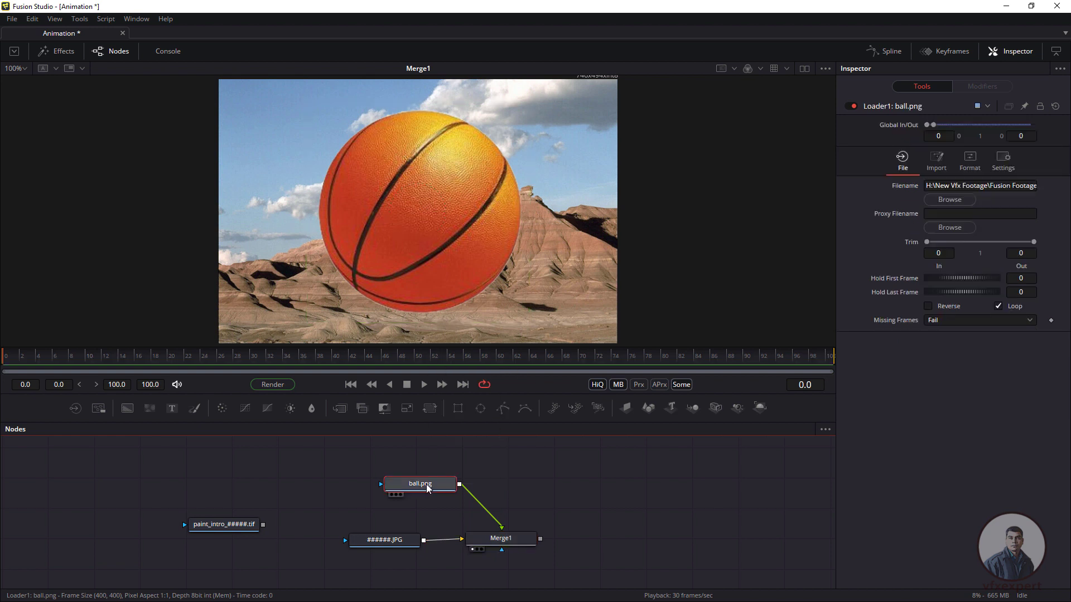
{"action": "key", "text": "shift+space"}
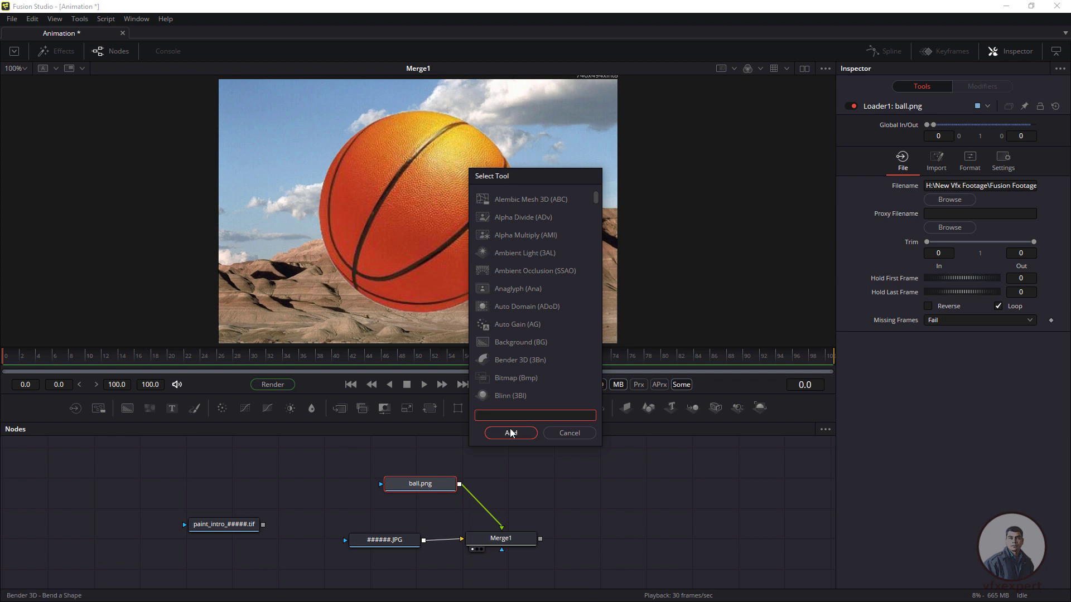
{"action": "type", "text": "tran"}
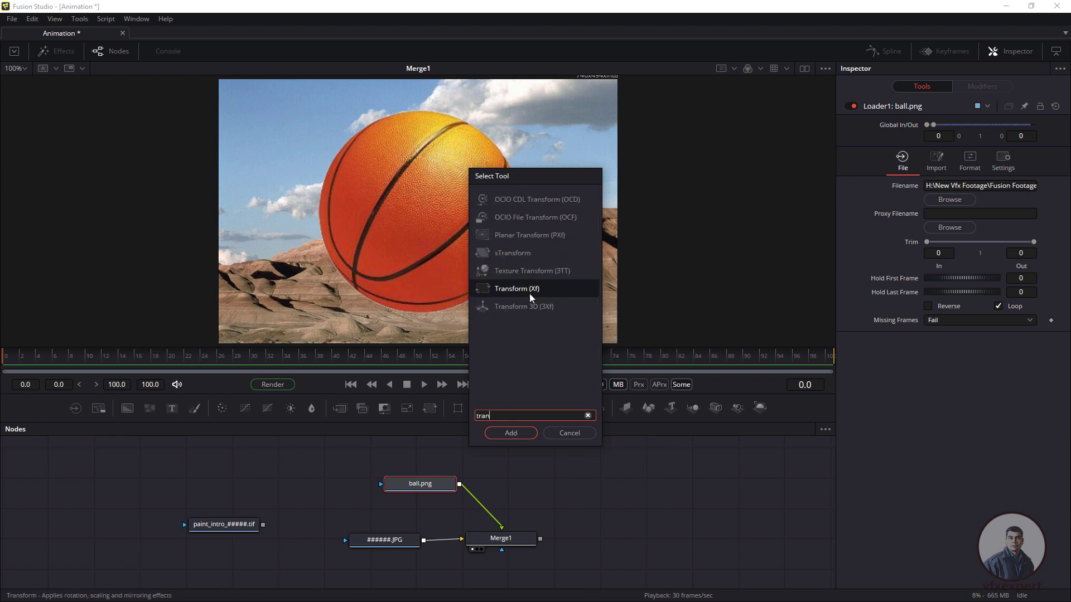
{"action": "type", "text": "sform"}
{"action": "left_click", "coordinate": [507, 433]}
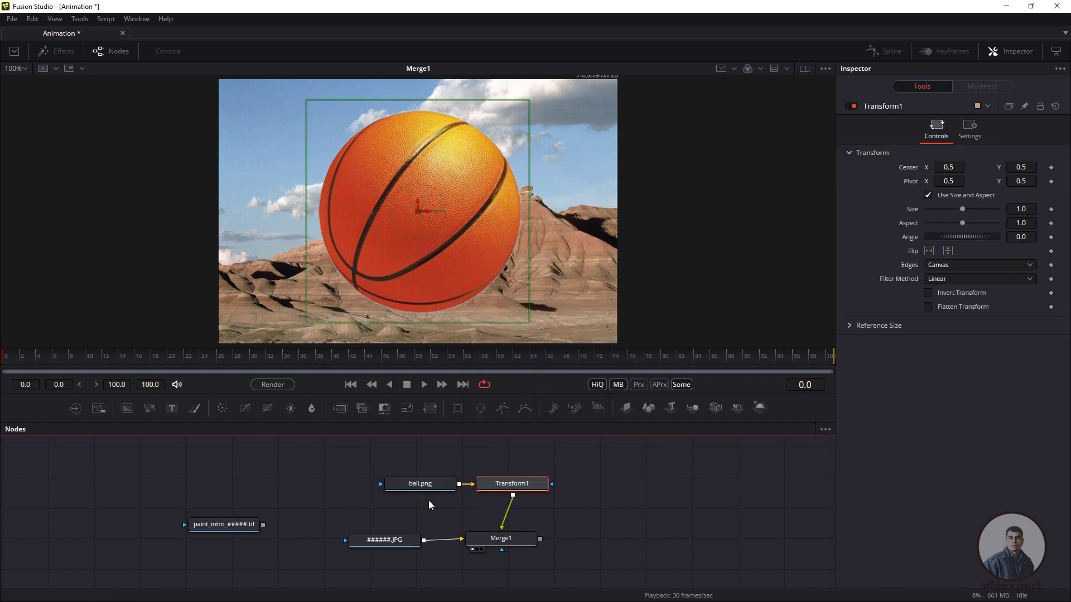
{"action": "left_click", "coordinate": [399, 483]}
{"action": "left_click", "coordinate": [519, 485], "text": "ctrl"}
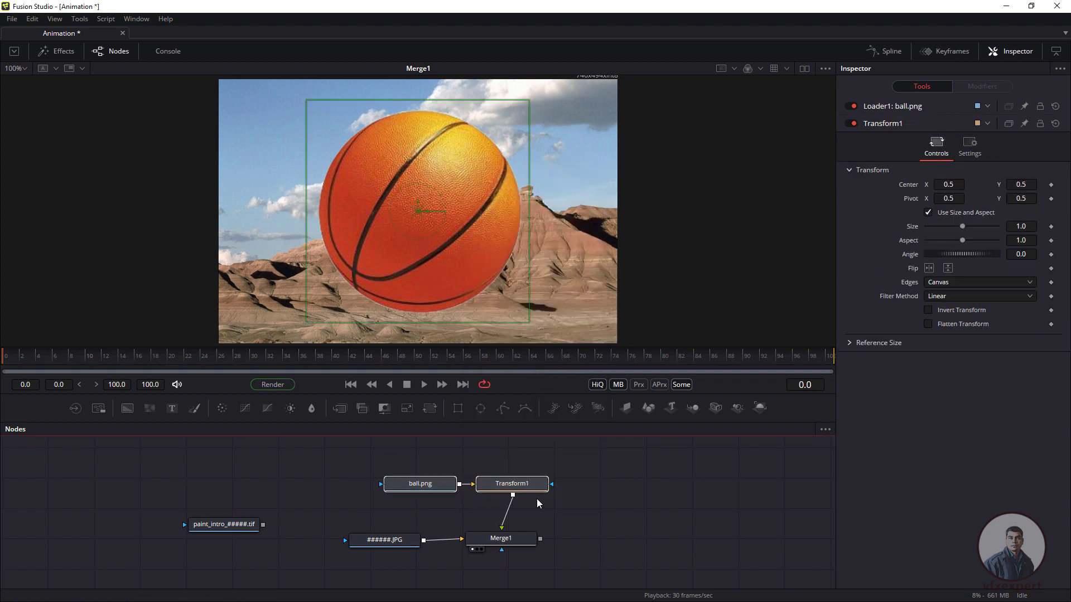
{"action": "mouse_move", "coordinate": [525, 494]}
{"action": "left_mouse_down"}
{"action": "mouse_move", "coordinate": [504, 496]}
{"action": "mouse_move", "coordinate": [514, 496]}
{"action": "left_mouse_up"}
{"action": "left_click", "coordinate": [516, 457]}
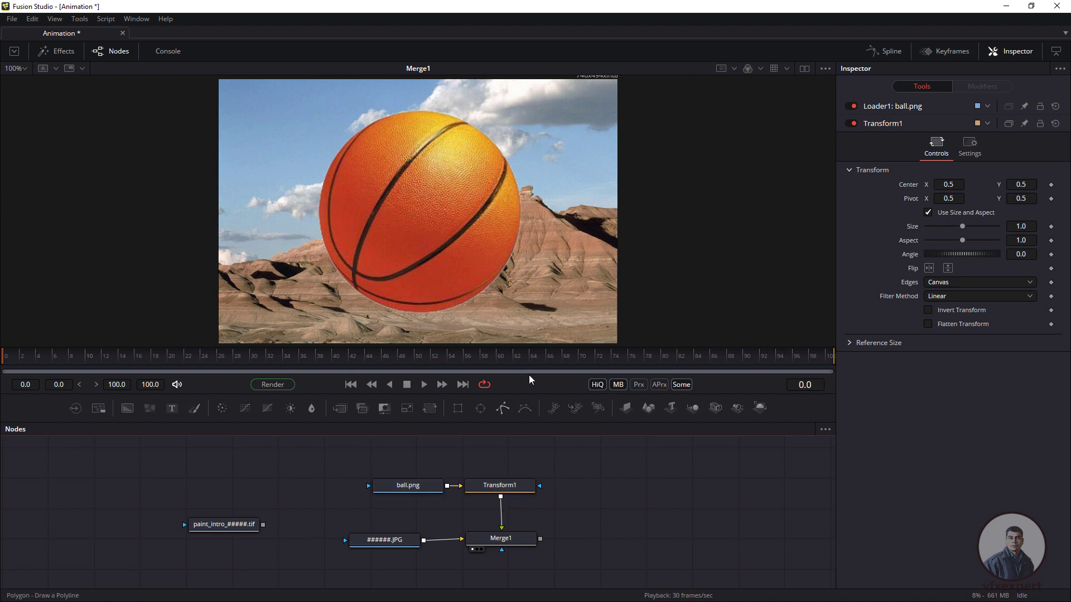
Scale the ball to 0.34 with Transform1 and place it in the image's lower-left corner, fitting the image in the viewer.
{"action": "left_click", "coordinate": [519, 488]}
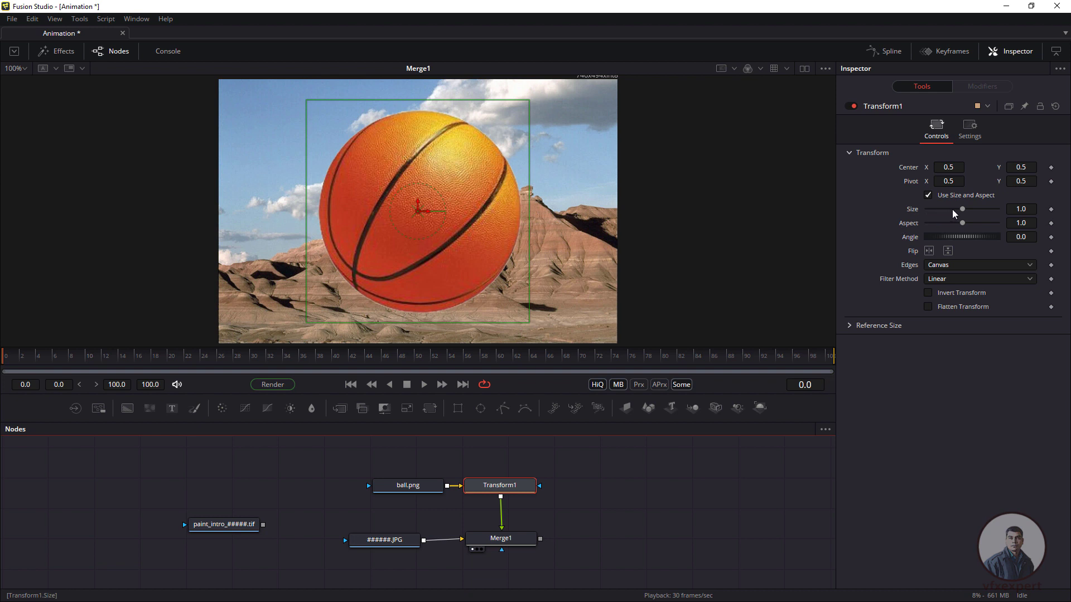
{"action": "left_click_drag", "start_coordinate": [962, 209], "coordinate": [939, 213]}
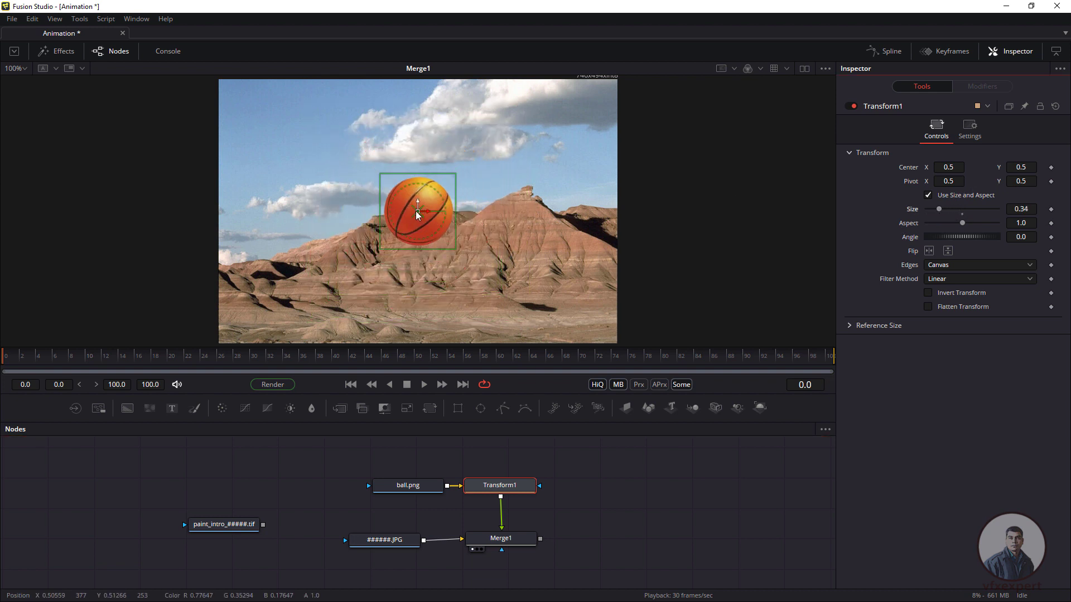
{"action": "left_click_drag", "start_coordinate": [417, 212], "coordinate": [267, 295]}
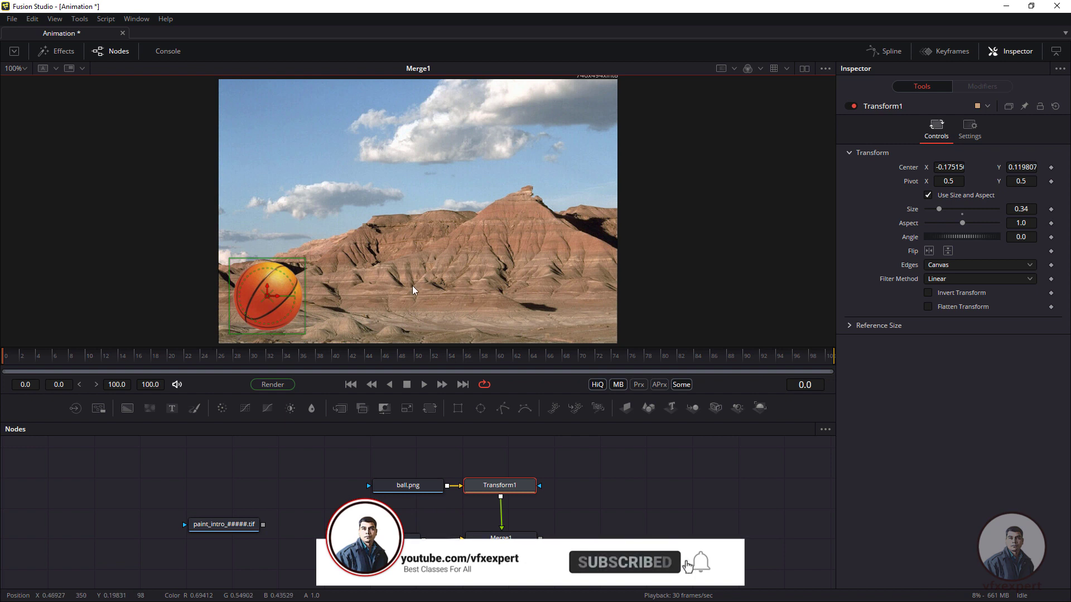
{"action": "key", "text": "ctrl+f"}
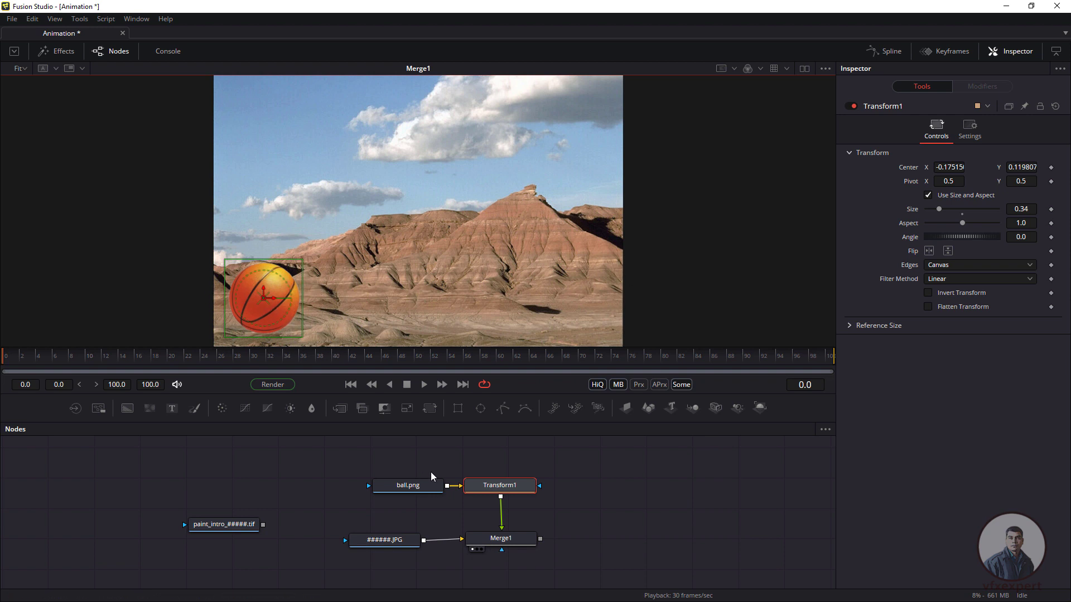
Test the ball's size and angle, finishing at size 0.33, angle 0.0 and center about X -0.221, Y 0.084.
{"action": "left_click", "coordinate": [504, 486]}
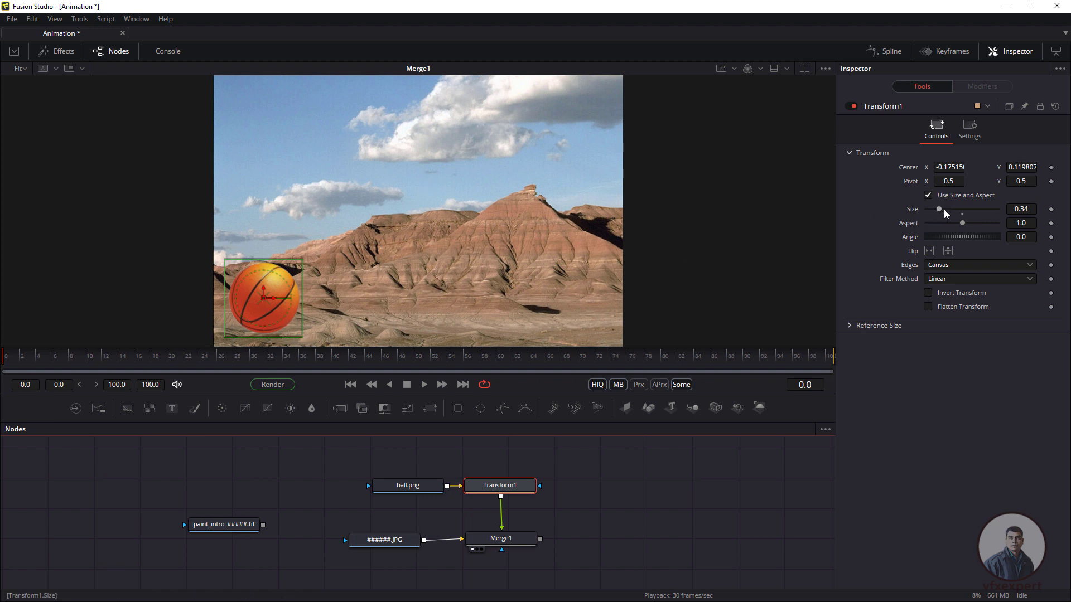
{"action": "left_click_drag", "start_coordinate": [944, 209], "coordinate": [953, 242]}
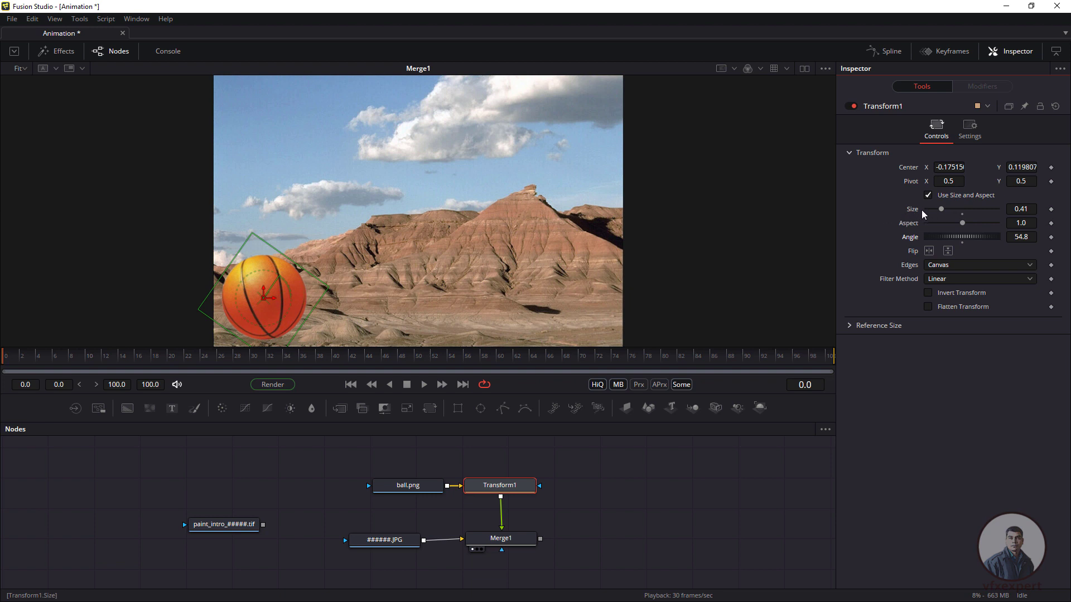
{"action": "left_click", "coordinate": [962, 214]}
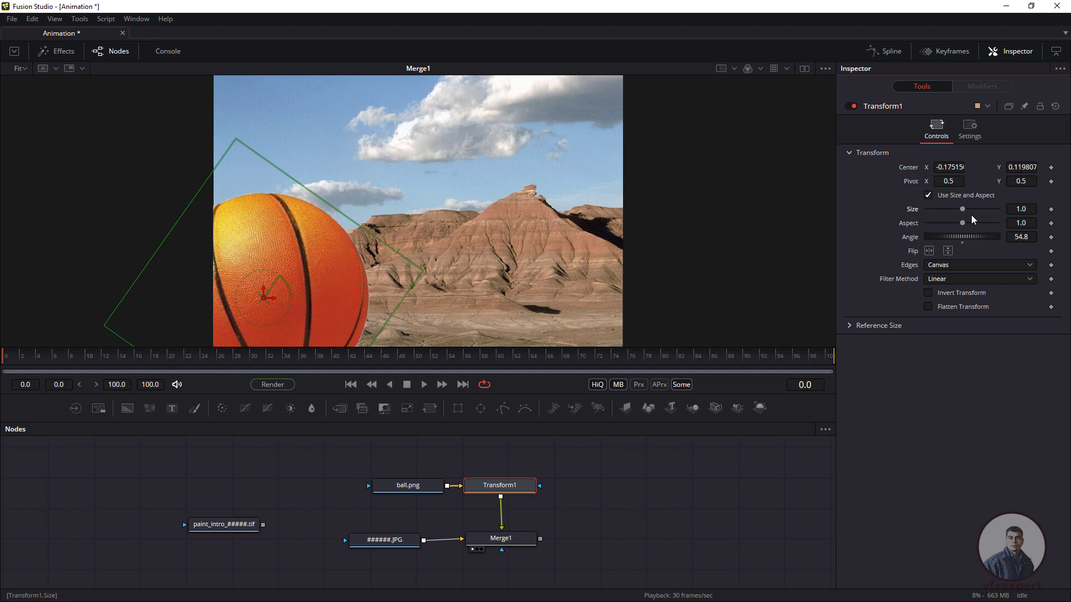
{"action": "left_click_drag", "start_coordinate": [960, 212], "coordinate": [936, 213]}
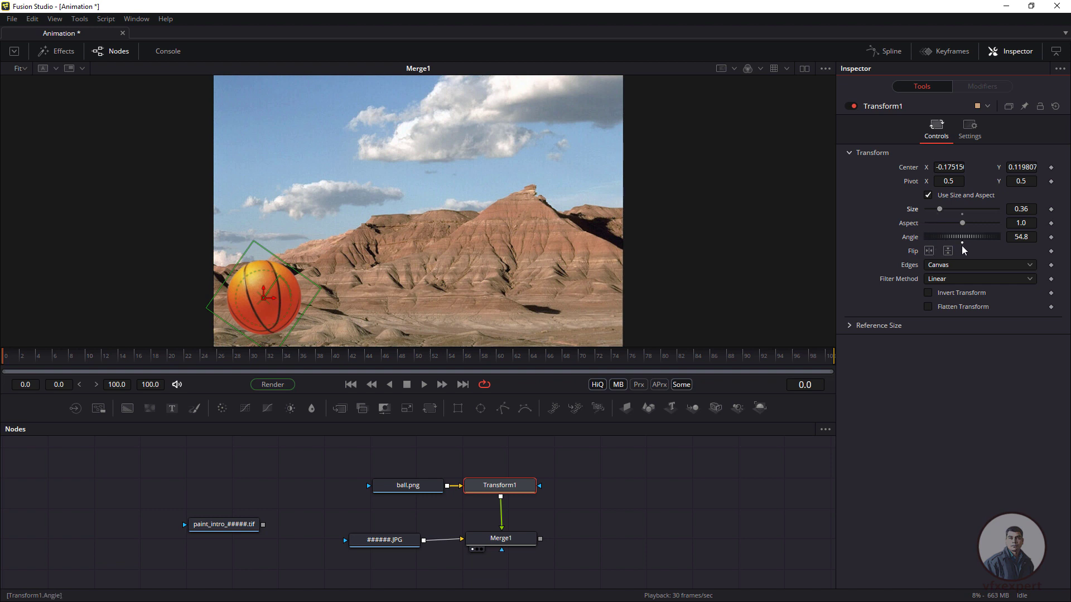
{"action": "double_click", "coordinate": [972, 235]}
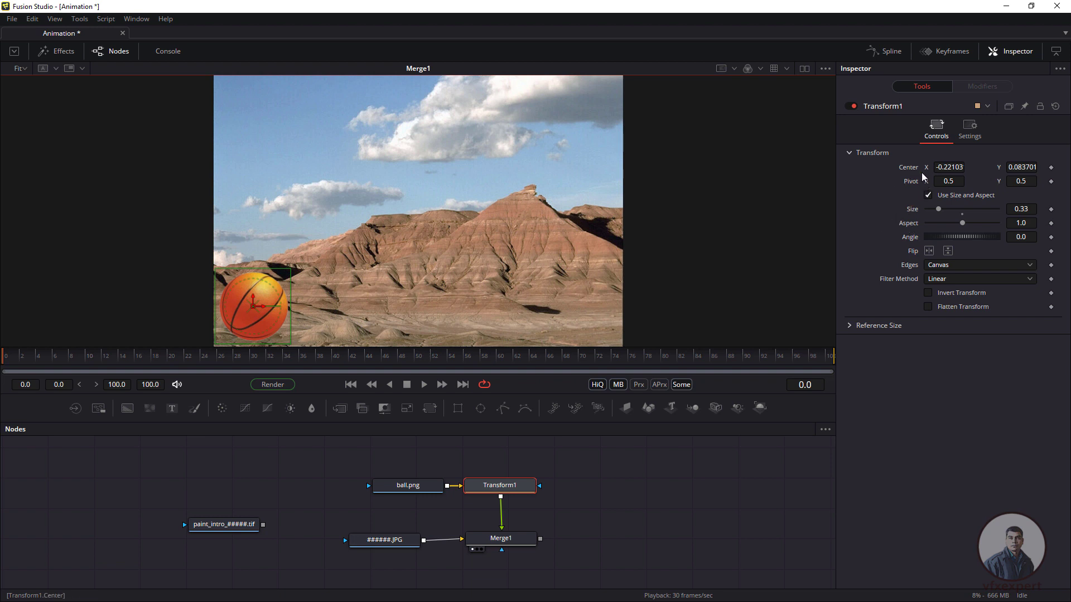
Set a keyframe on Transform1's Center at frame 0 for the ball's starting position.
{"action": "left_click", "coordinate": [129, 370]}
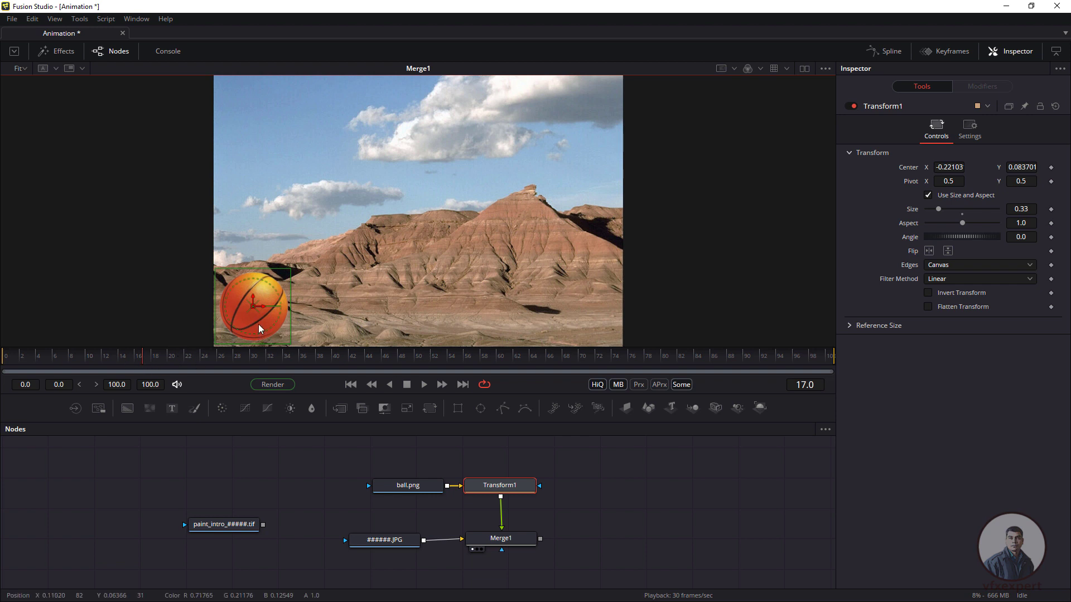
{"action": "left_click", "coordinate": [355, 386]}
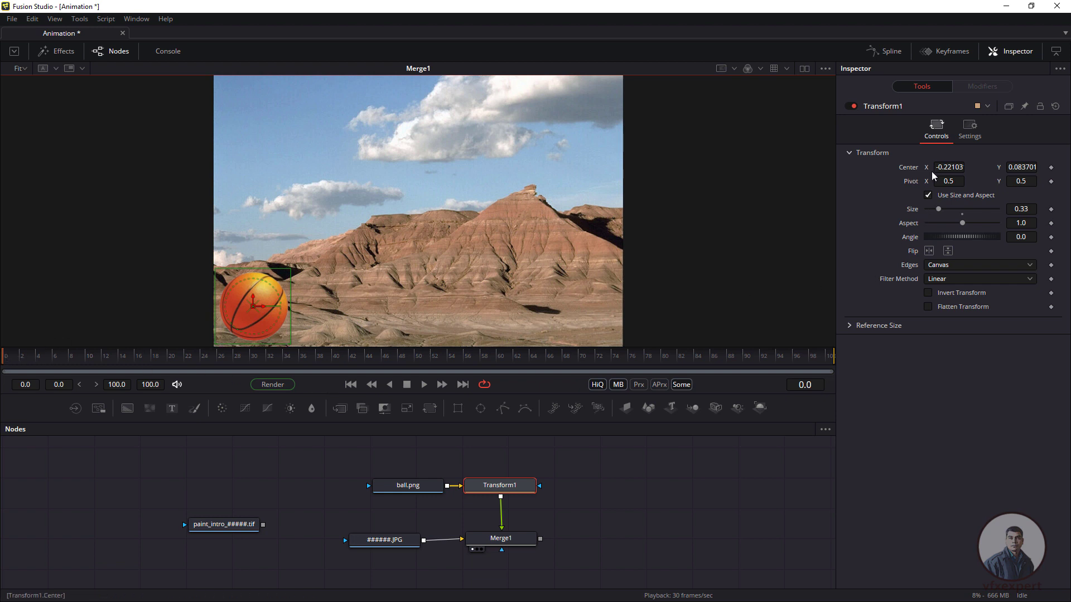
{"action": "left_click", "coordinate": [1051, 168]}
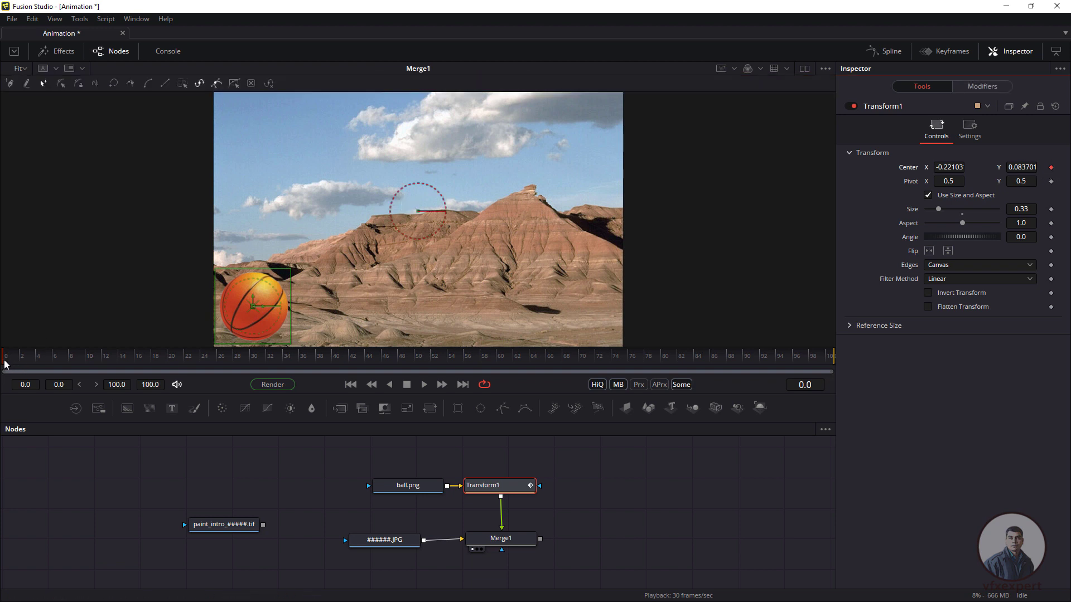
{"action": "left_click_drag", "start_coordinate": [4, 361], "coordinate": [19, 360]}
{"action": "left_click", "coordinate": [351, 385]}
Keyframe the ball's Center at frame 30 in the image's lower-right corner, at about X 1.233, Y 0.074.
{"action": "left_click", "coordinate": [254, 360]}
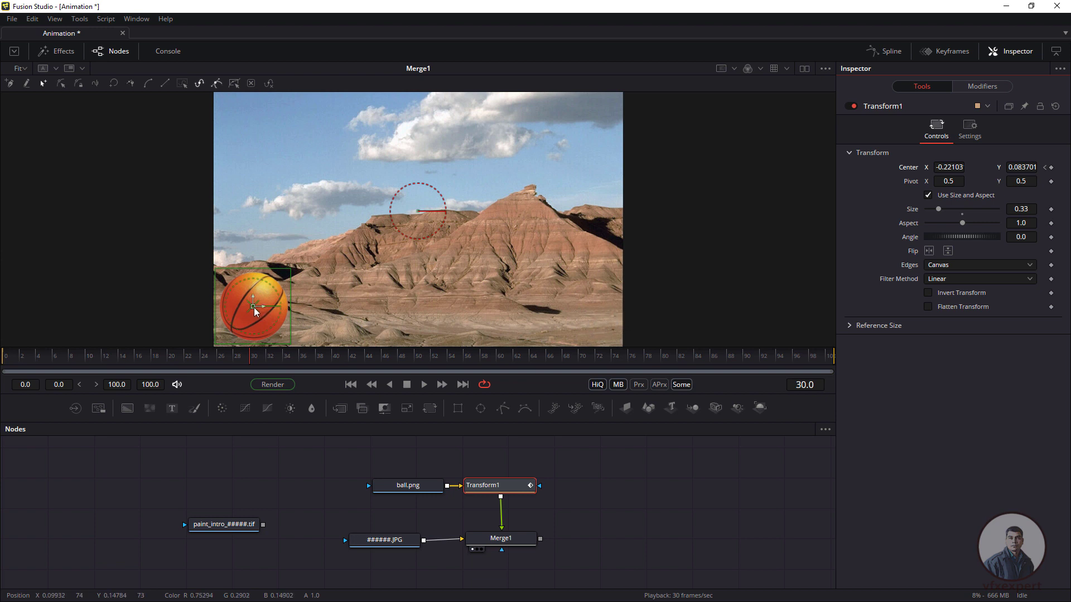
{"action": "left_click_drag", "start_coordinate": [253, 307], "coordinate": [587, 310]}
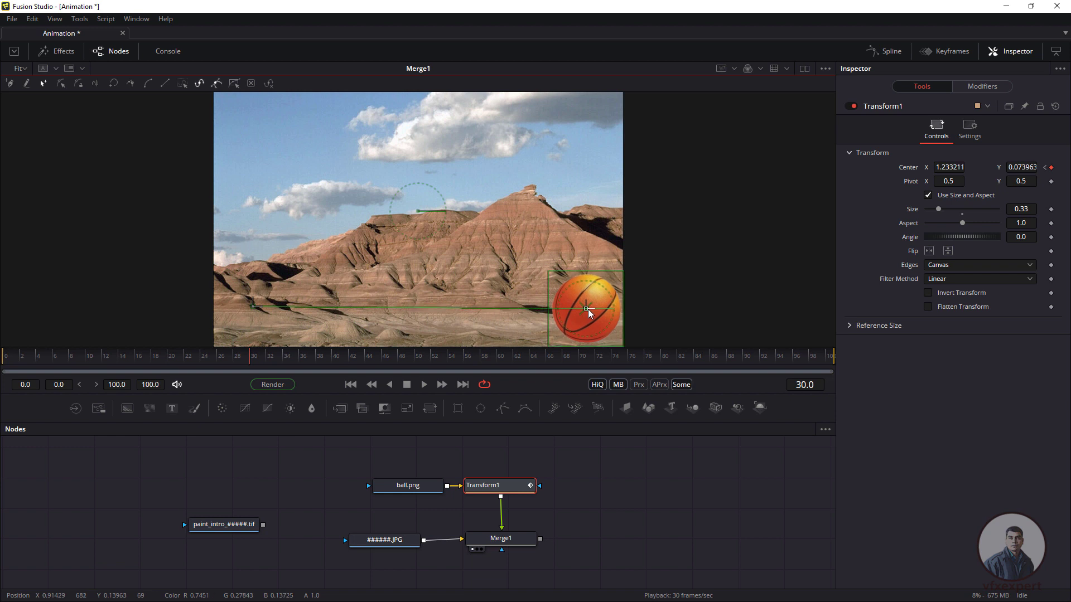
{"action": "left_click", "coordinate": [260, 357]}
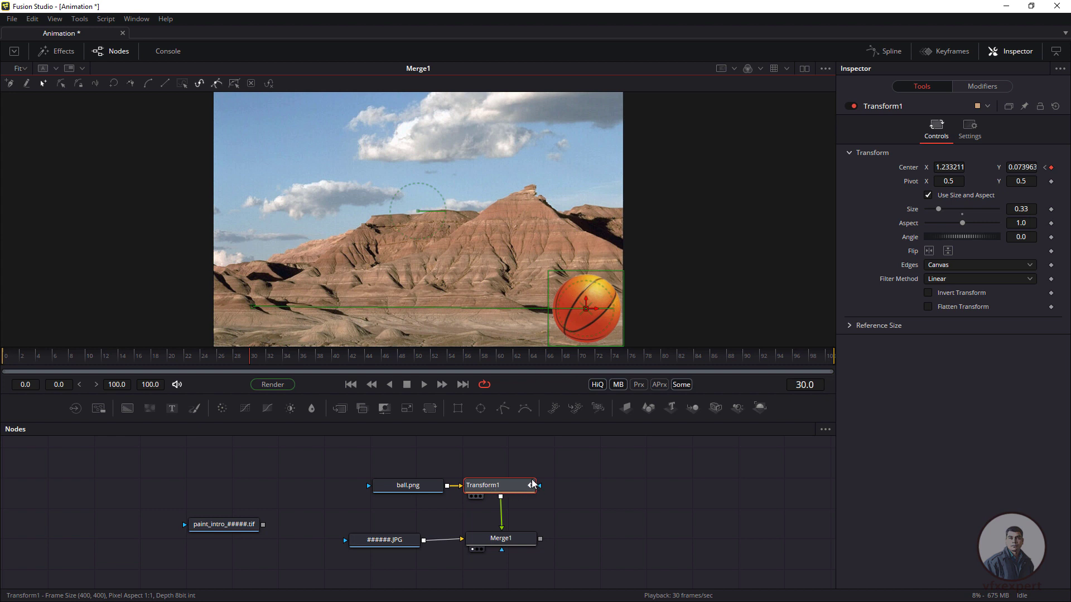
{"action": "left_click", "coordinate": [513, 488]}
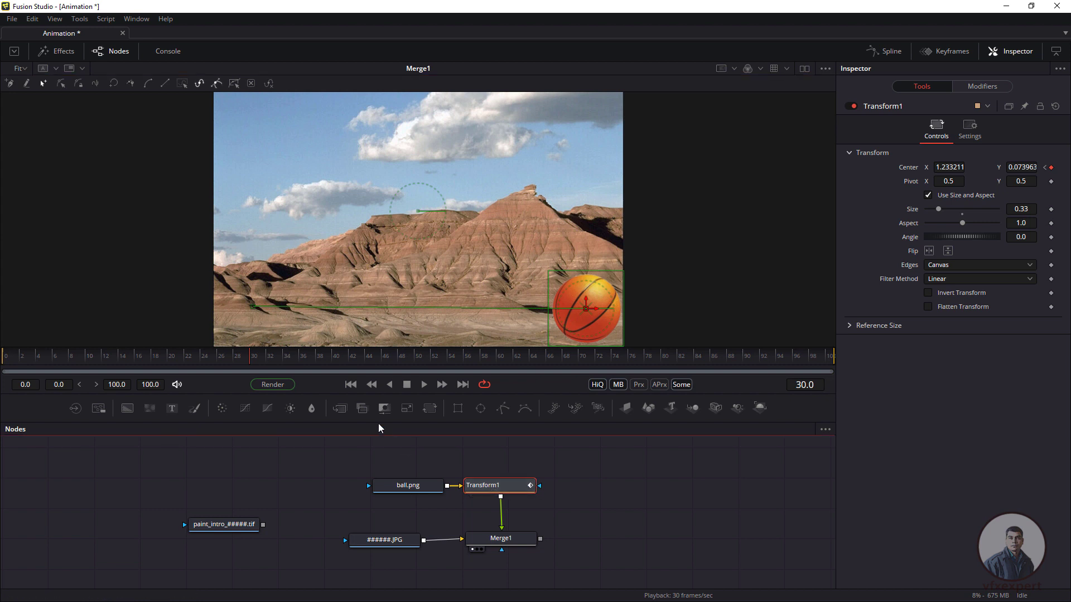
Play back the ball's movement from the first frame and scrub through it.
{"action": "left_click", "coordinate": [351, 384]}
{"action": "left_click", "coordinate": [424, 385]}
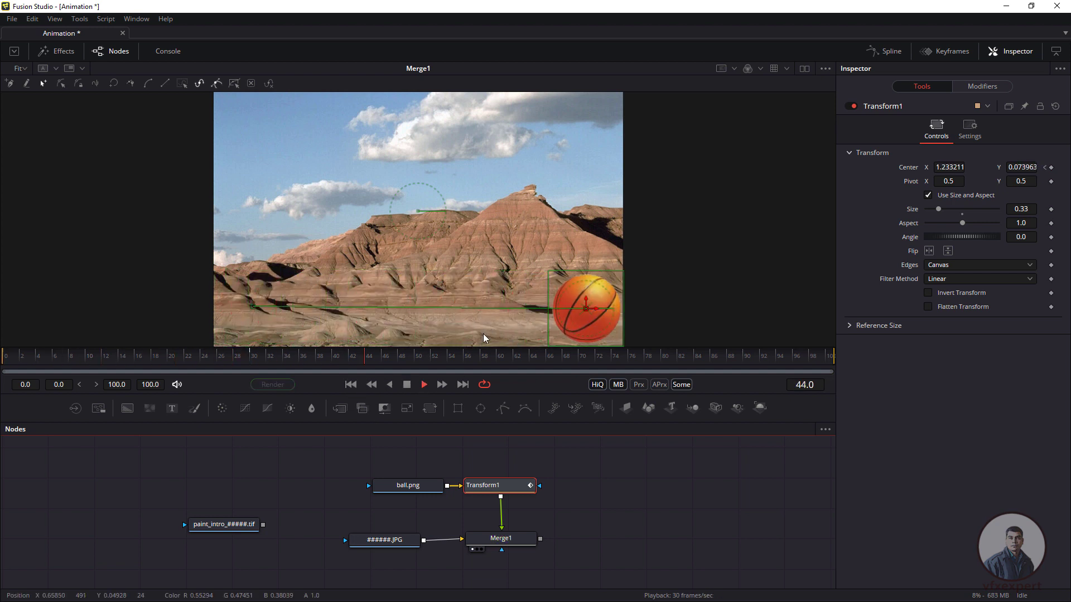
{"action": "left_click", "coordinate": [406, 384]}
{"action": "left_click", "coordinate": [352, 384]}
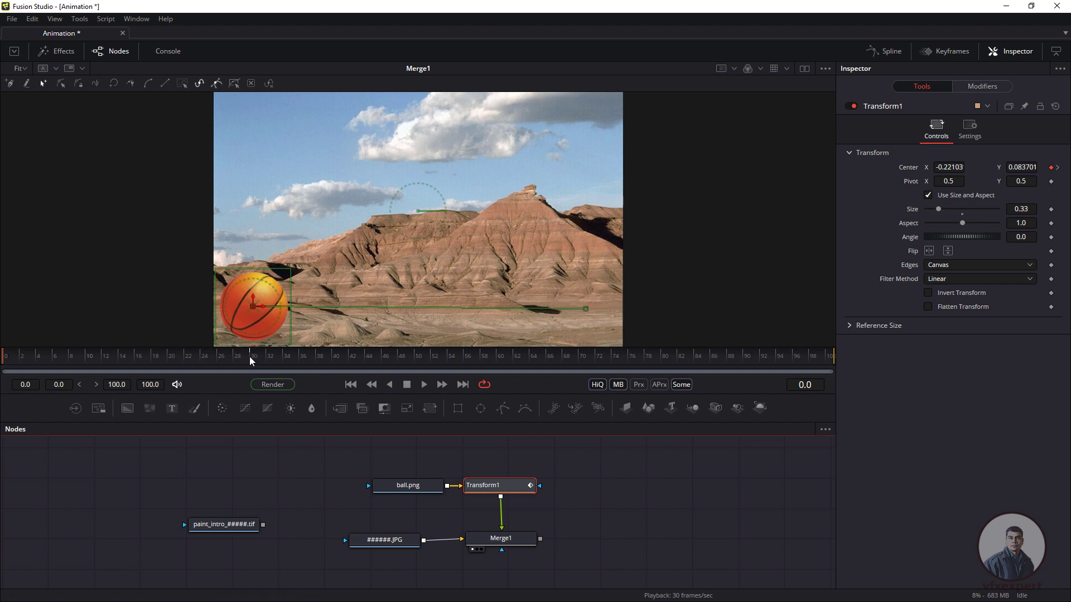
{"action": "left_click_drag", "start_coordinate": [254, 358], "coordinate": [198, 372]}
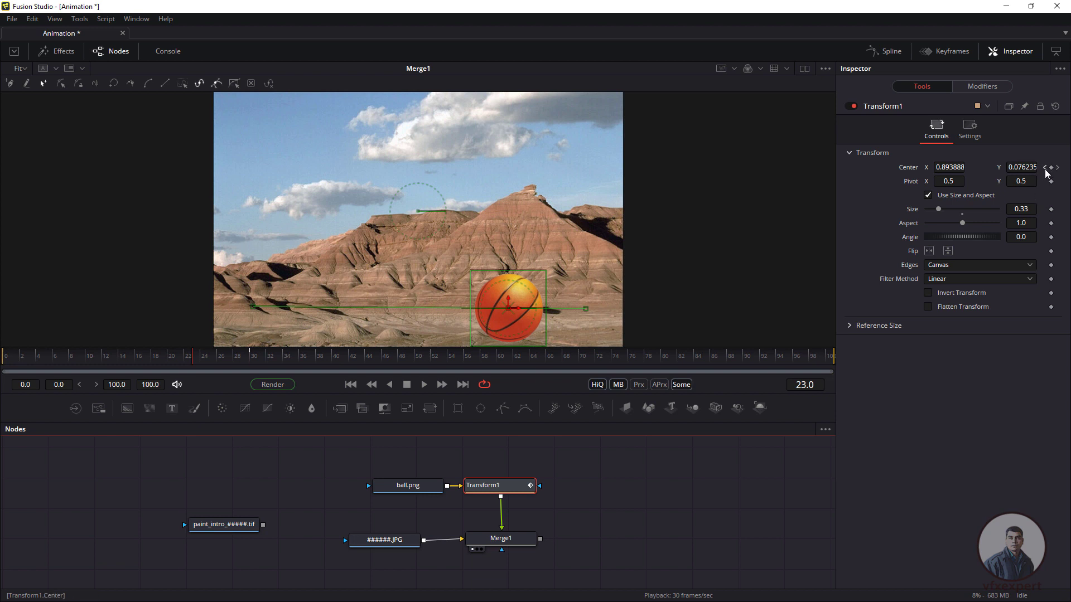
Step between the ball's two Center keyframes and try deleting the one at frame 30.
{"action": "left_click", "coordinate": [1044, 167]}
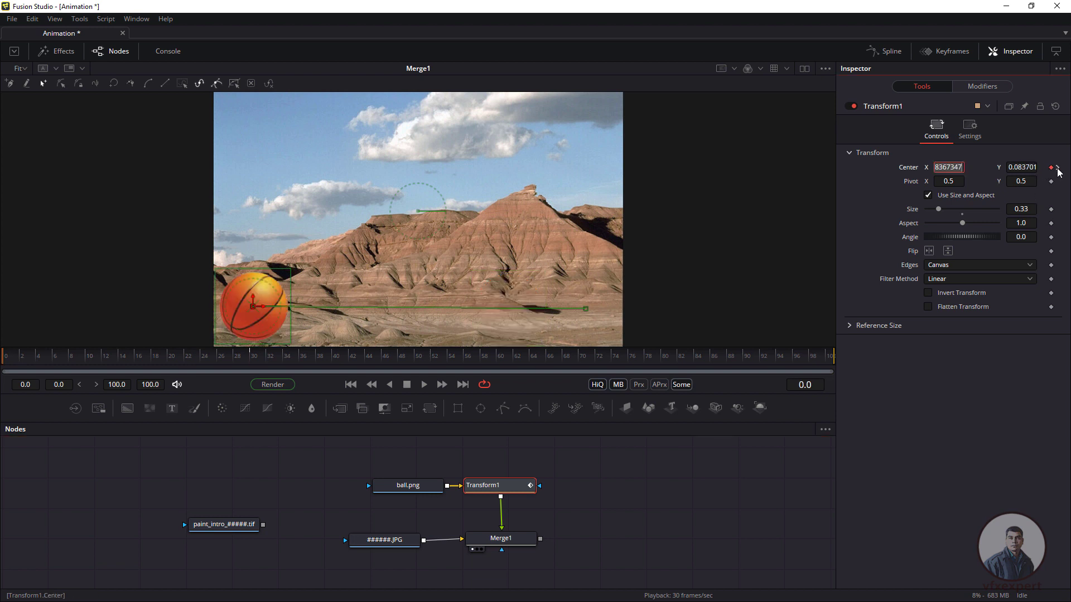
{"action": "left_click", "coordinate": [1057, 169]}
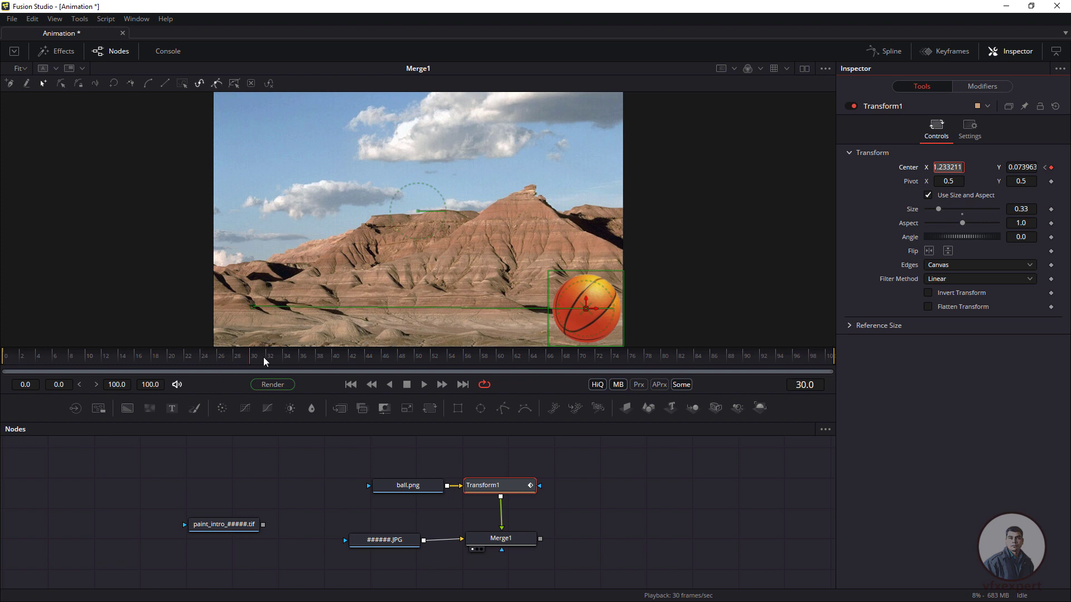
{"action": "left_click", "coordinate": [1052, 169]}
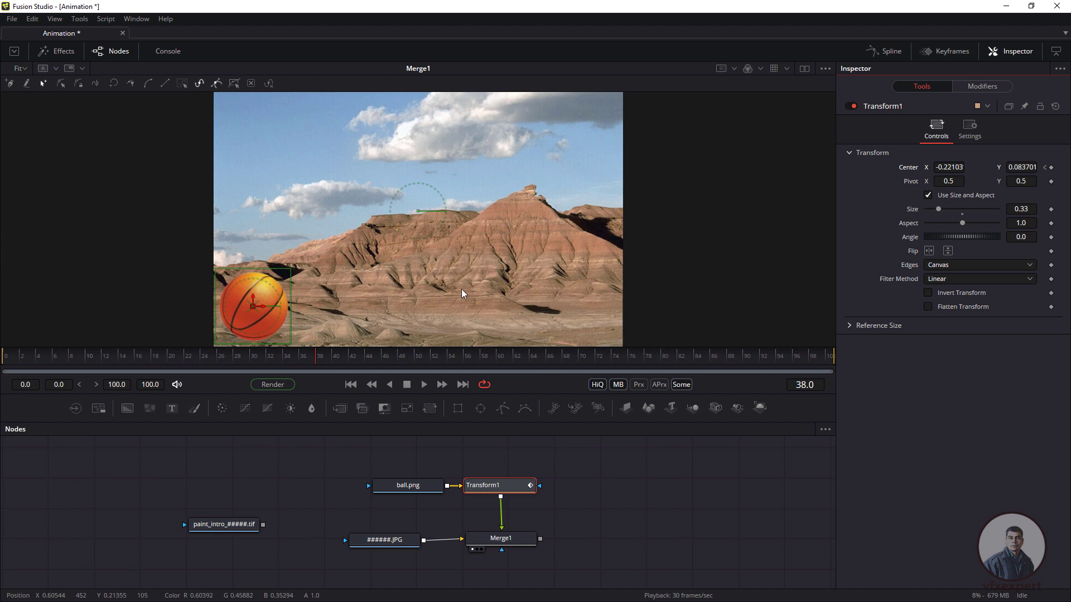
{"action": "left_click", "coordinate": [1044, 167]}
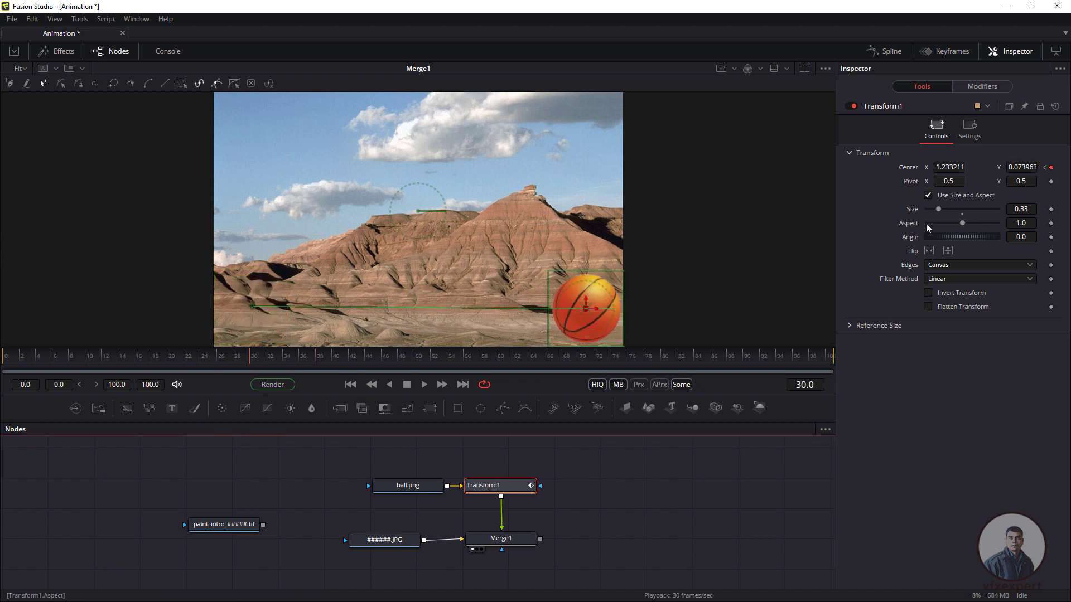
Play and scrub the animation between frames 0 and 30 to examine the ball's interpolated positions.
{"action": "key", "text": "space"}
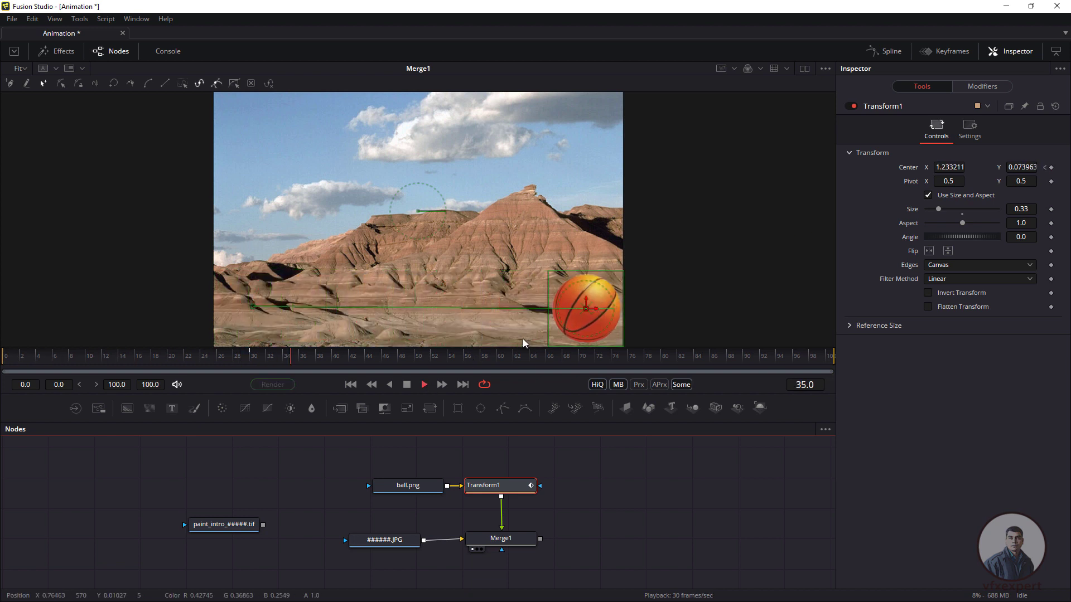
{"action": "left_click", "coordinate": [407, 384]}
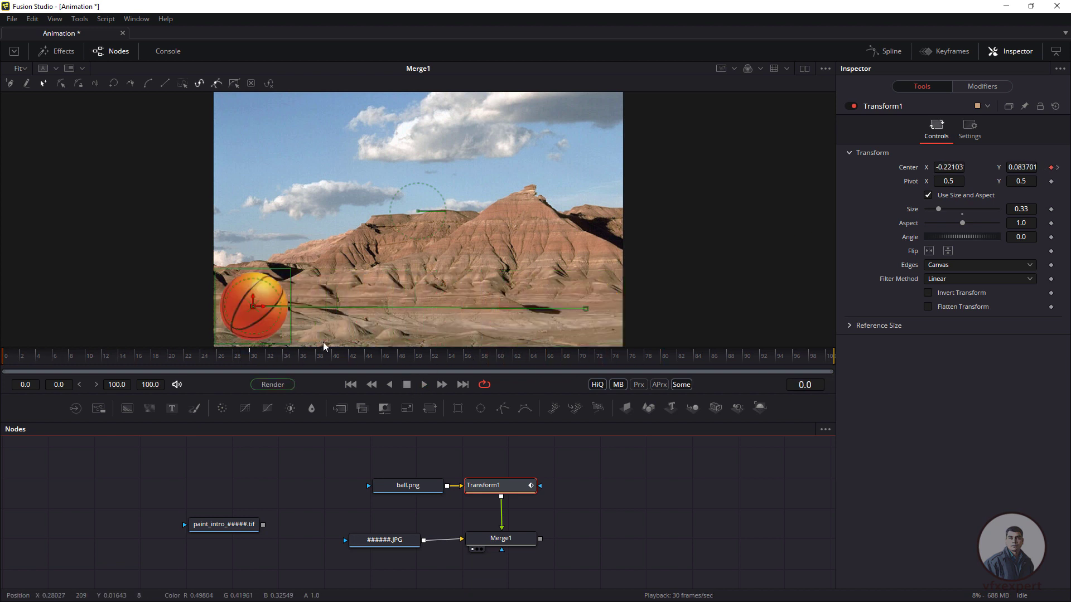
{"action": "left_click_drag", "start_coordinate": [7, 356], "coordinate": [103, 355]}
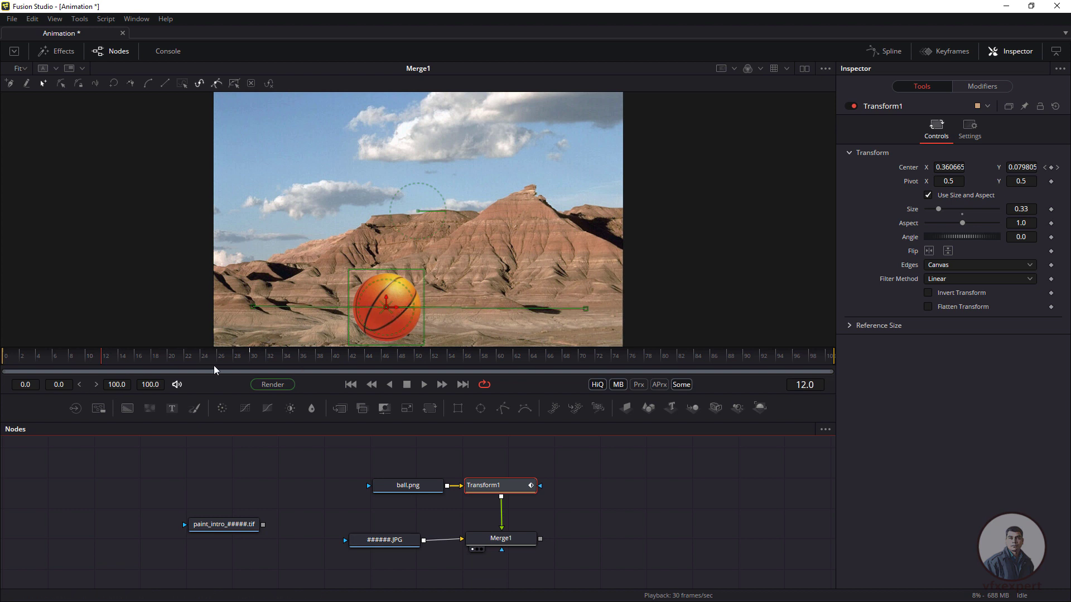
{"action": "left_click_drag", "start_coordinate": [219, 363], "coordinate": [209, 364]}
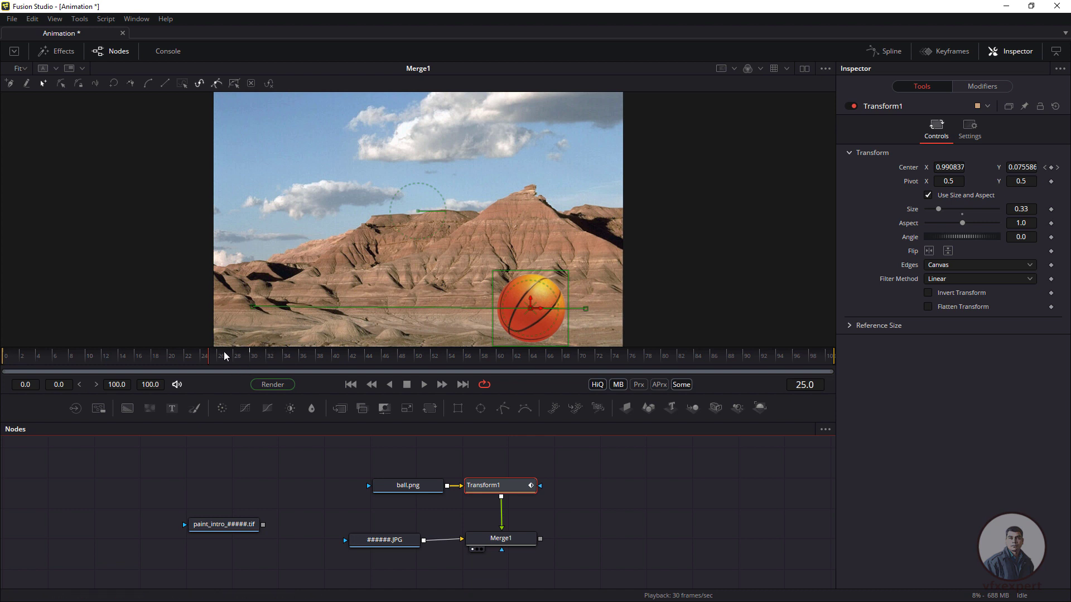
{"action": "left_click_drag", "start_coordinate": [224, 356], "coordinate": [107, 376]}
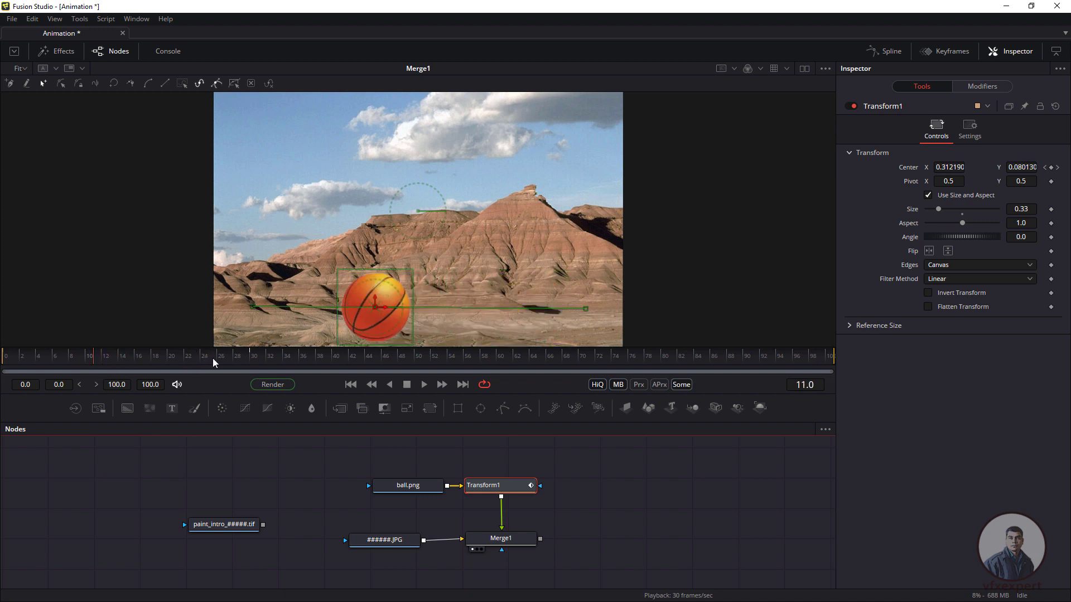
{"action": "left_click", "coordinate": [246, 361]}
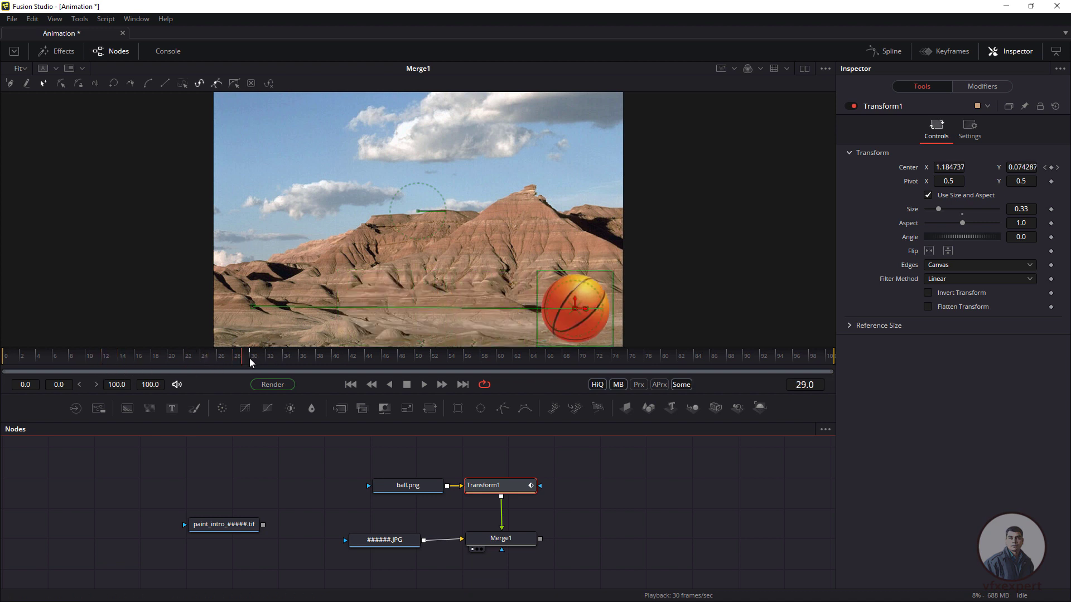
Delete the Center keyframe at frame 30 and keyframe the ball at frame 20 in the image's lower middle, about X 0.532, Y 0.084.
{"action": "mouse_move", "coordinate": [250, 363]}
{"action": "left_mouse_down"}
{"action": "mouse_move", "coordinate": [174, 375]}
{"action": "mouse_move", "coordinate": [236, 371]}
{"action": "mouse_move", "coordinate": [251, 358]}
{"action": "mouse_move", "coordinate": [255, 369]}
{"action": "left_mouse_up"}
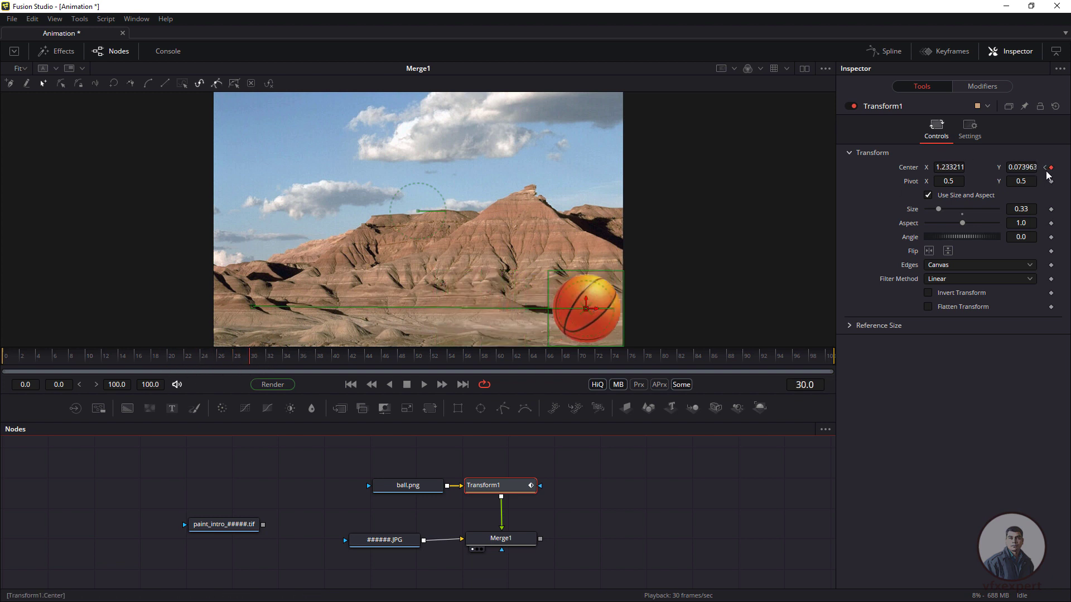
{"action": "key", "text": "Home"}
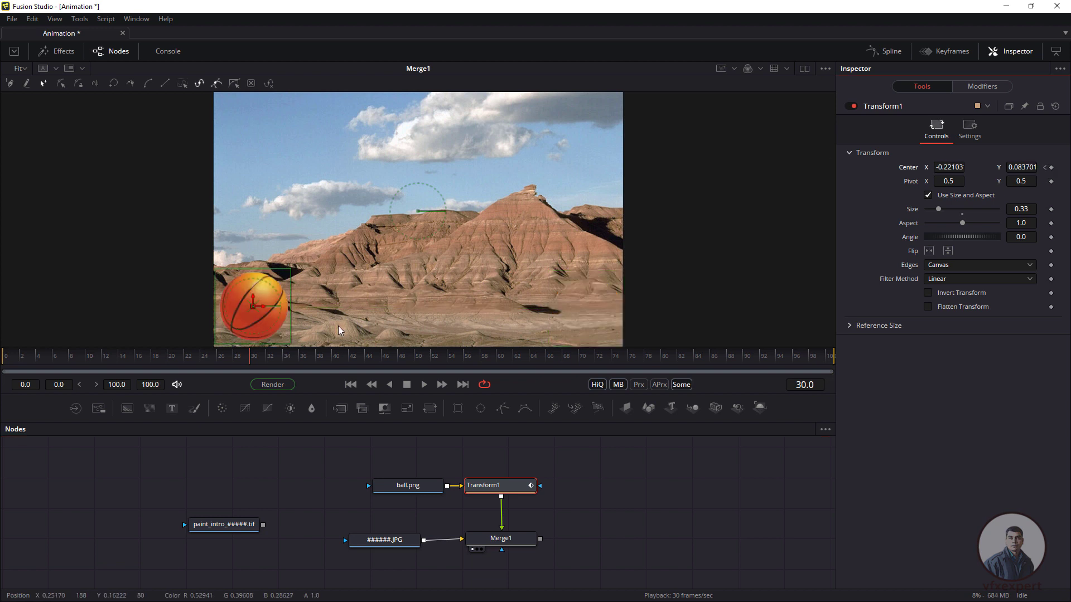
{"action": "left_click_drag", "start_coordinate": [0, 393], "coordinate": [172, 374]}
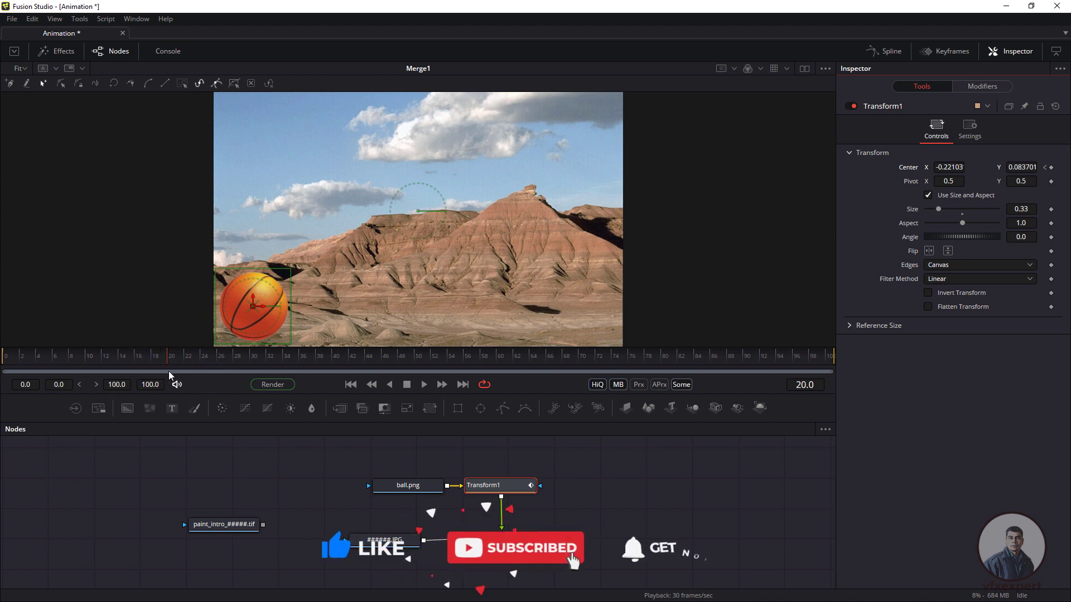
{"action": "left_click_drag", "start_coordinate": [266, 311], "coordinate": [437, 310]}
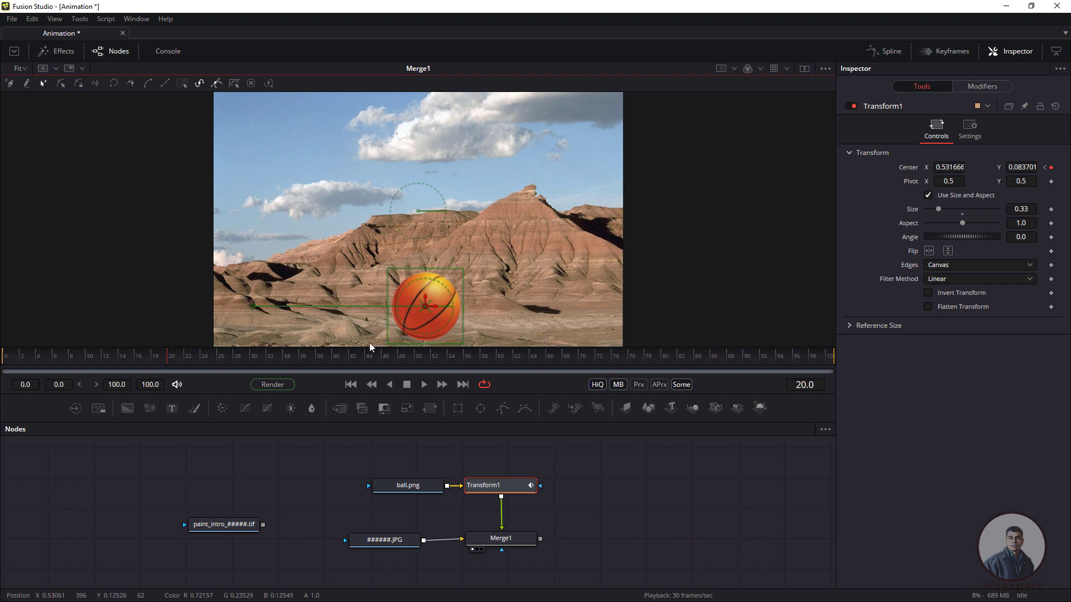
Hold the ball's position with a Center keyframe at frame 30 and keyframe it at frame 43 in the lower-right corner, about X 1.223, Y 0.084.
{"action": "left_click_drag", "start_coordinate": [171, 363], "coordinate": [253, 366]}
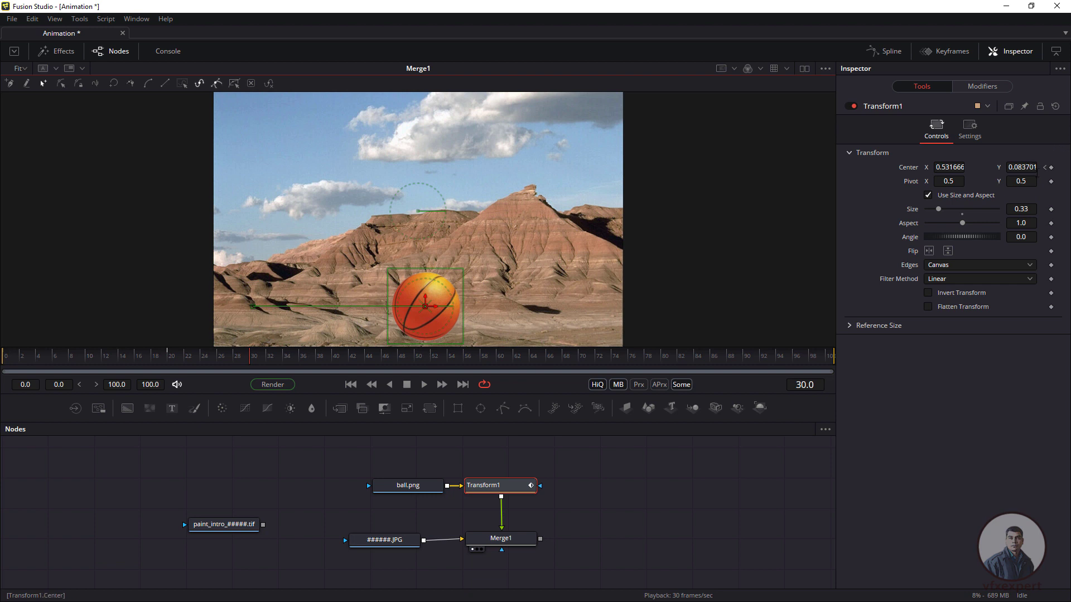
{"action": "left_click", "coordinate": [1051, 168]}
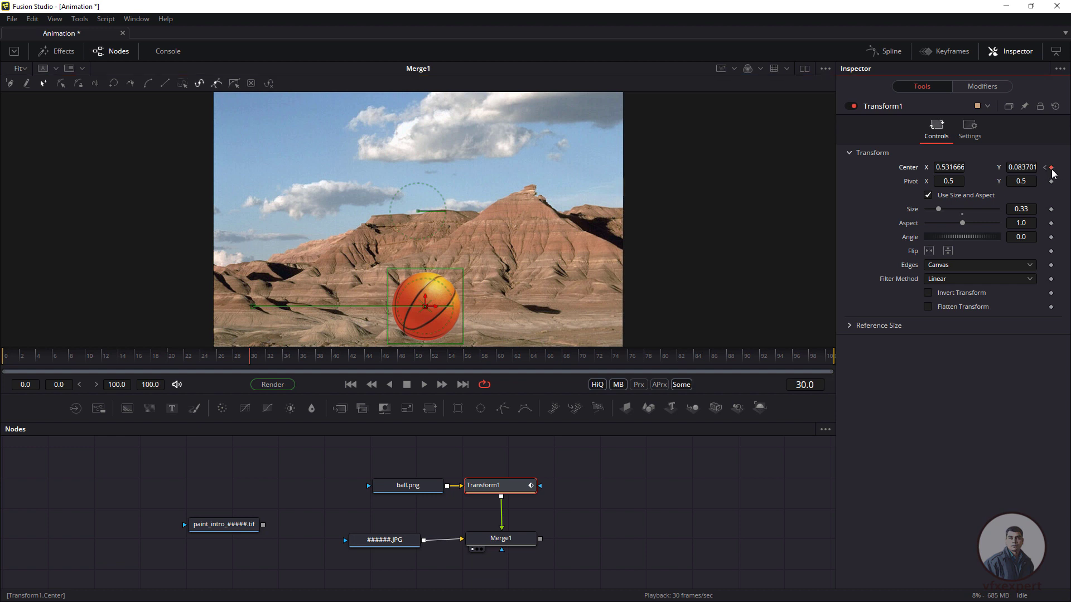
{"action": "left_click", "coordinate": [249, 358]}
{"action": "left_click", "coordinate": [375, 357]}
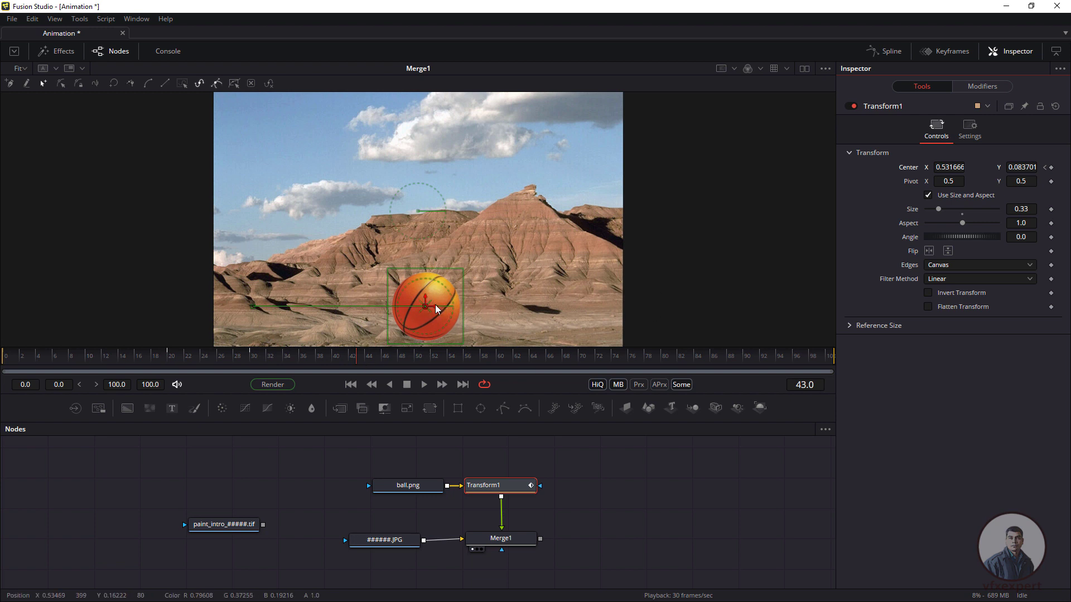
{"action": "left_click_drag", "start_coordinate": [437, 313], "coordinate": [596, 313]}
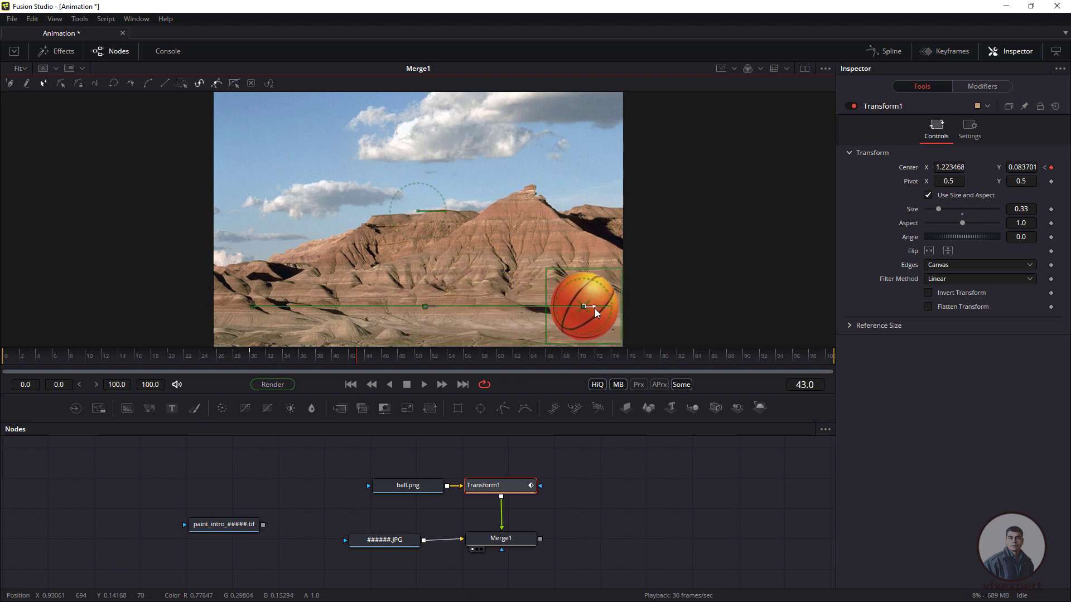
Play back and scrub the ball's motion from the start to frame 43 to examine the pause midway.
{"action": "left_click", "coordinate": [352, 386]}
{"action": "left_click", "coordinate": [424, 384]}
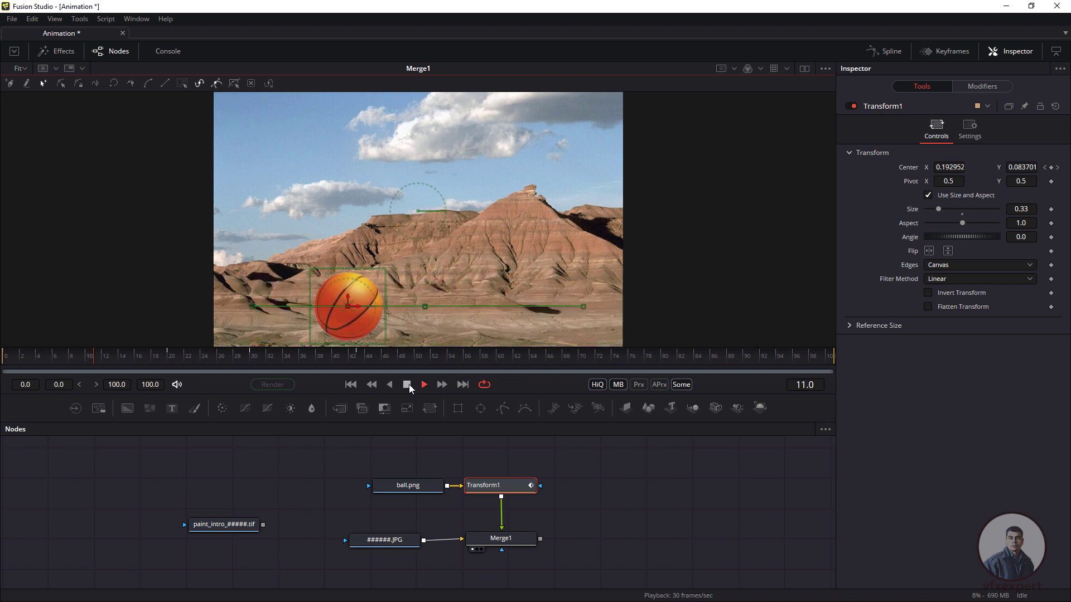
{"action": "left_click", "coordinate": [406, 384]}
{"action": "left_click_drag", "start_coordinate": [32, 361], "coordinate": [360, 392]}
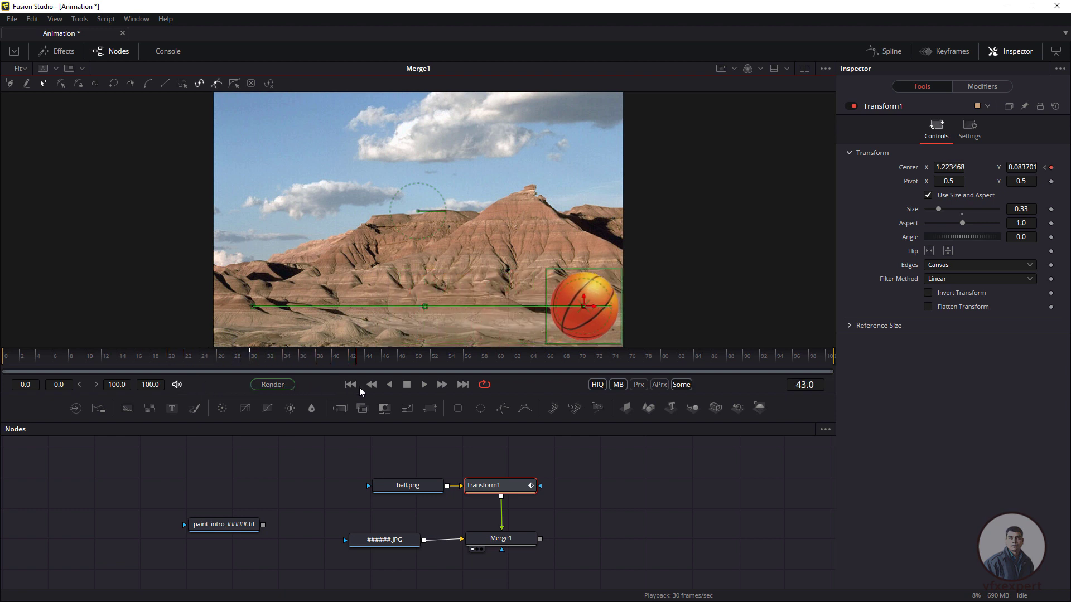
Shorten the render range to frames 0–45 and play the animation within it.
{"action": "key", "text": "space"}
{"action": "left_click_drag", "start_coordinate": [382, 357], "coordinate": [6, 360]}
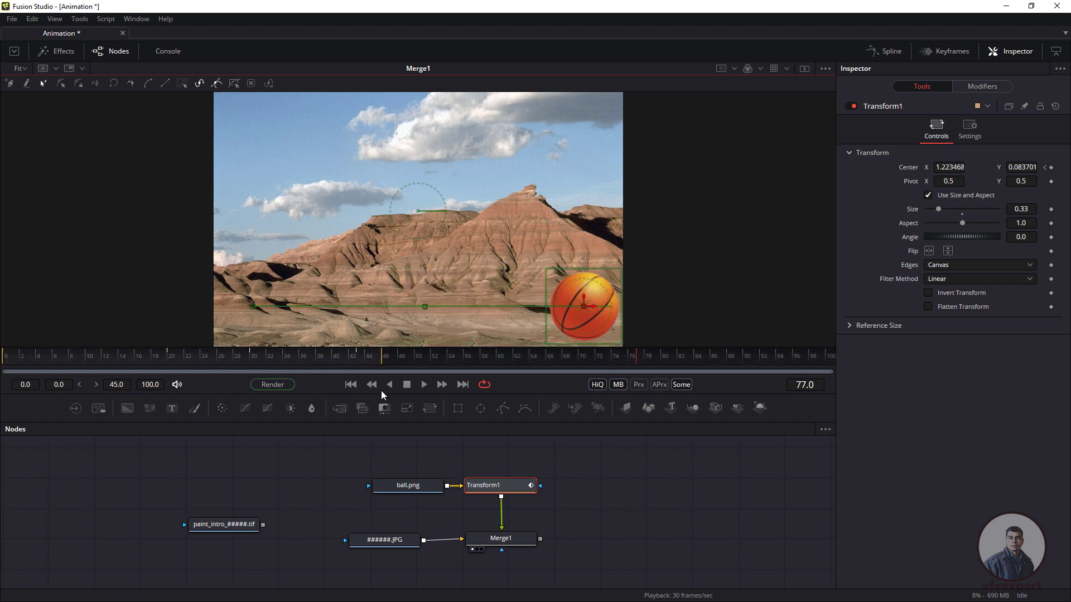
{"action": "left_click", "coordinate": [427, 390]}
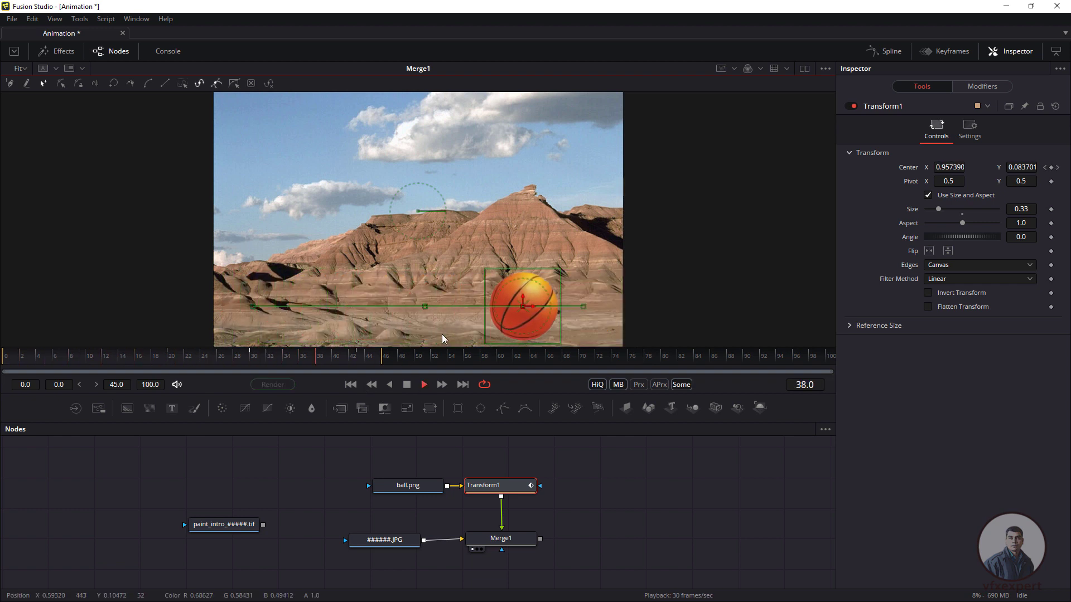
{"action": "left_click", "coordinate": [407, 385]}
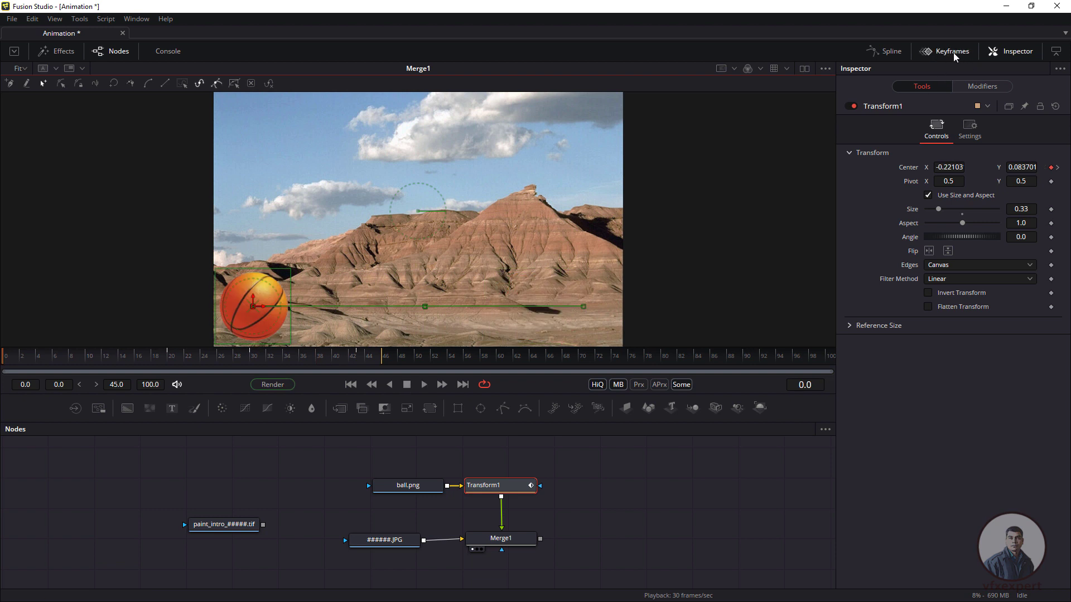
Show the Keyframes editor beside the node graph and pan and resize the node area so the ball's nodes fit.
{"action": "left_click", "coordinate": [952, 52]}
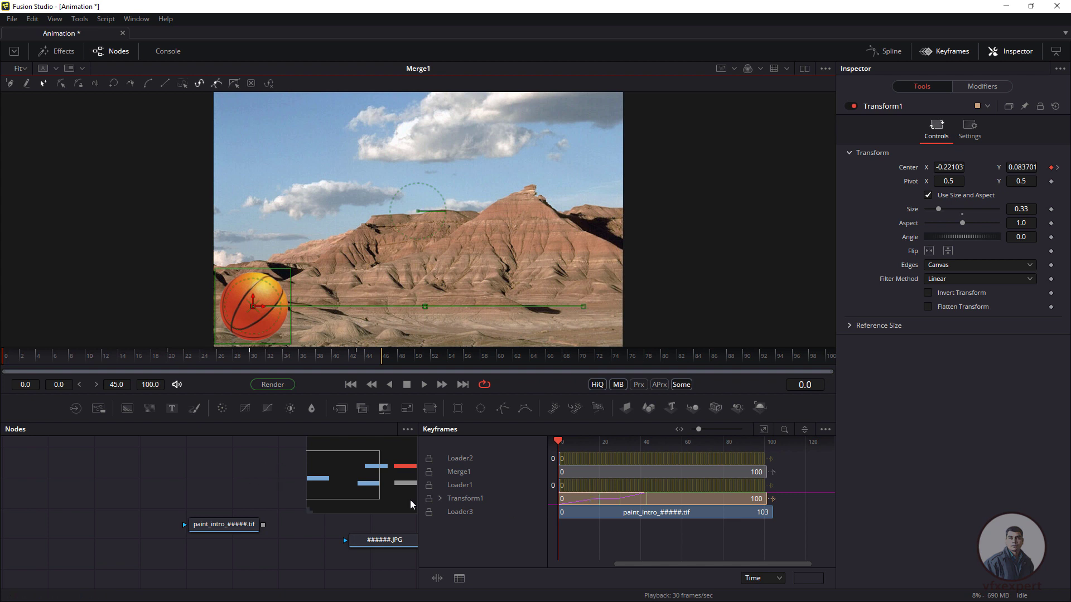
{"action": "right_click", "coordinate": [230, 527]}
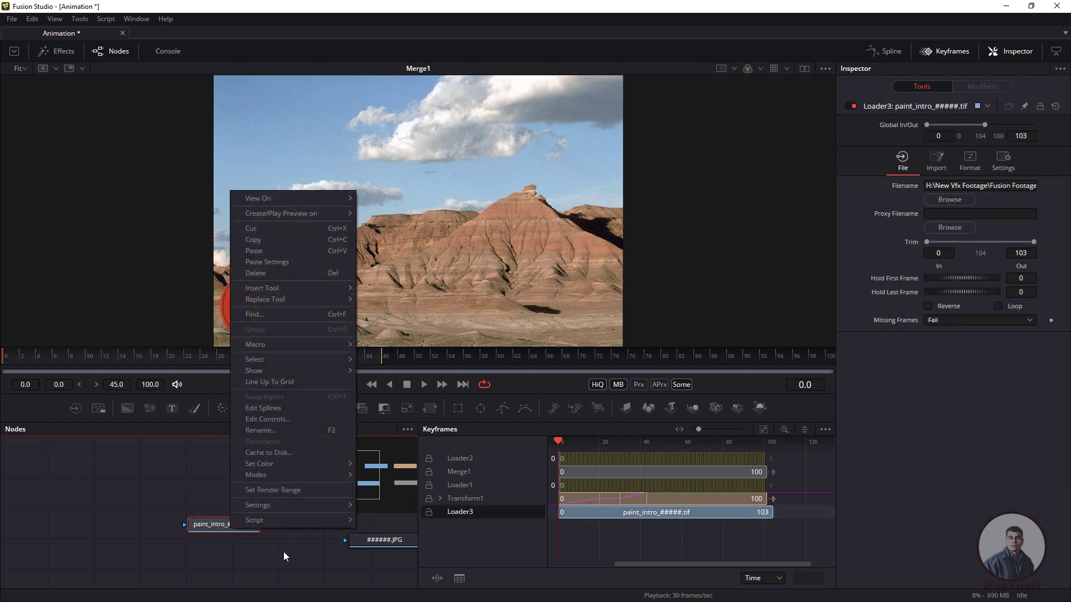
{"action": "left_click", "coordinate": [271, 556]}
{"action": "left_click_drag", "start_coordinate": [247, 559], "coordinate": [58, 529]}
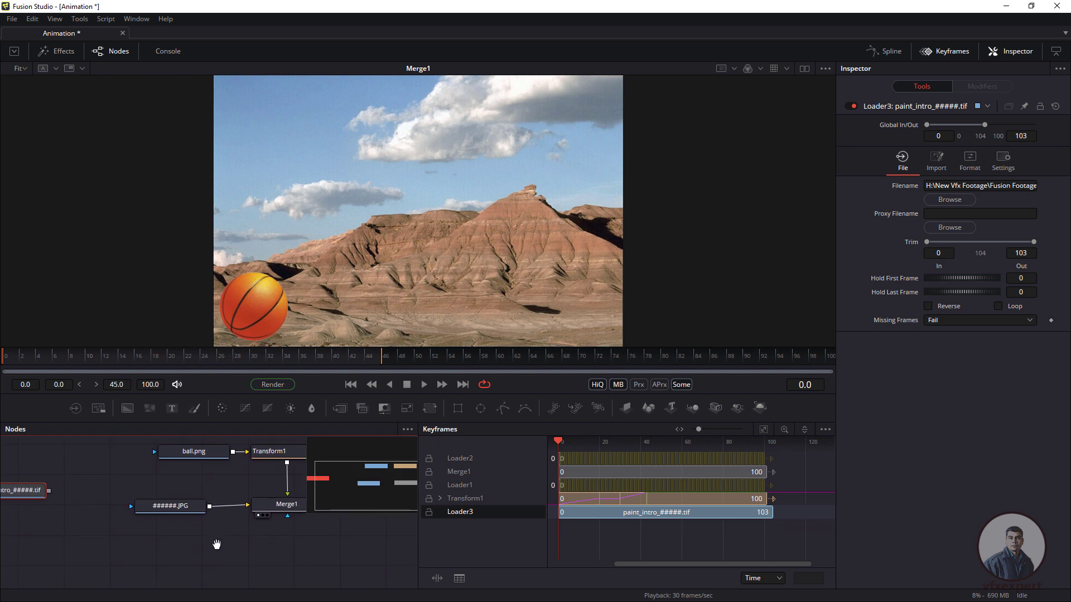
{"action": "left_click_drag", "start_coordinate": [215, 545], "coordinate": [245, 579]}
{"action": "left_click_drag", "start_coordinate": [416, 536], "coordinate": [443, 538]}
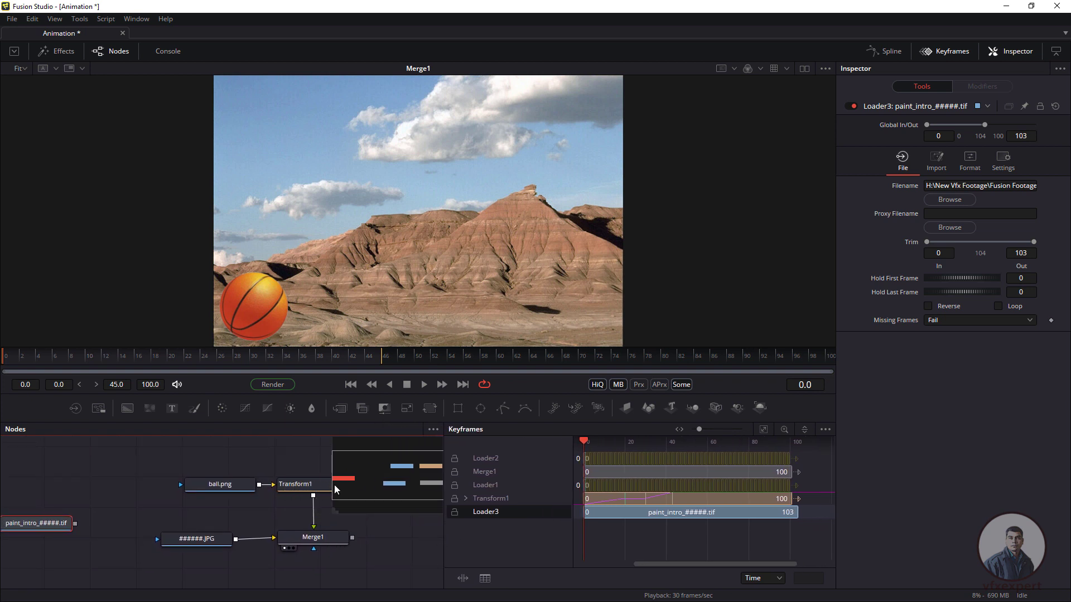
Expand Transform1's Center keyframe track in the Keyframes editor, scrub to frame 23 and widen the editor slightly.
{"action": "left_click", "coordinate": [315, 487]}
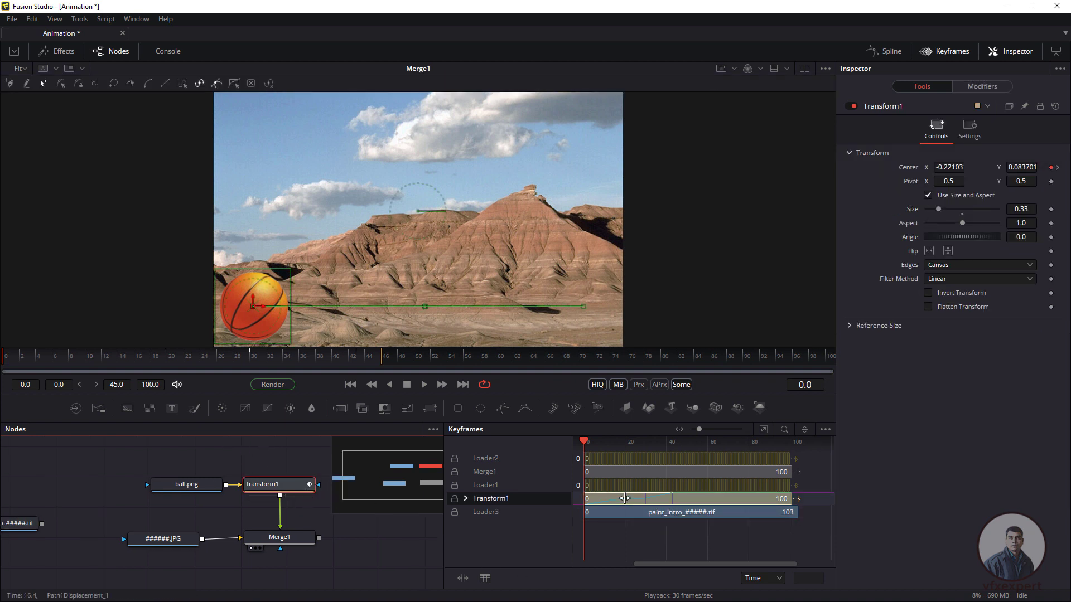
{"action": "left_click", "coordinate": [481, 500]}
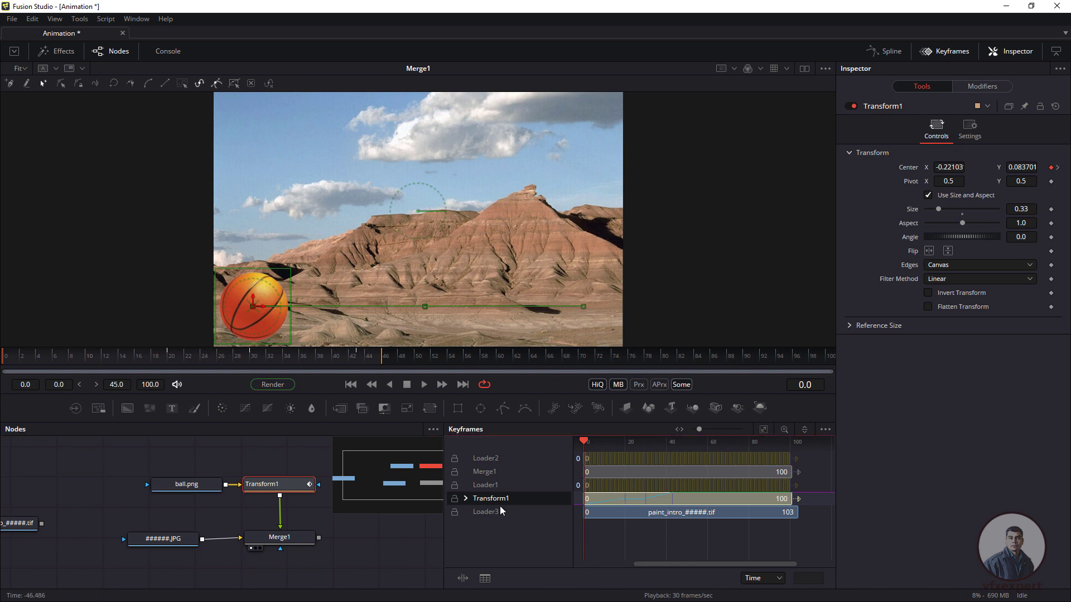
{"action": "left_click", "coordinate": [465, 499]}
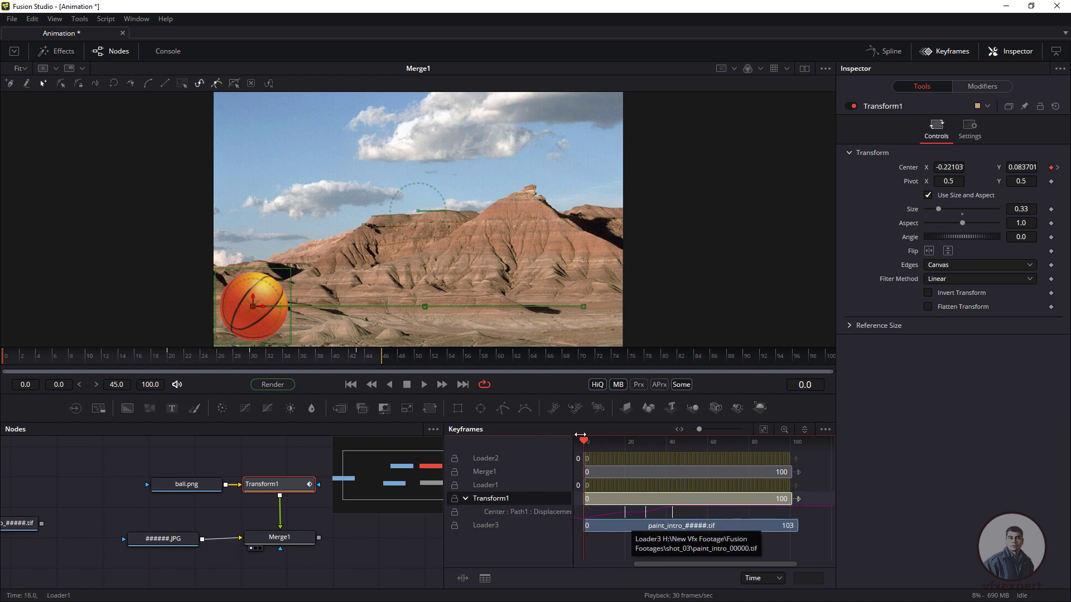
{"action": "left_click_drag", "start_coordinate": [583, 441], "coordinate": [630, 442]}
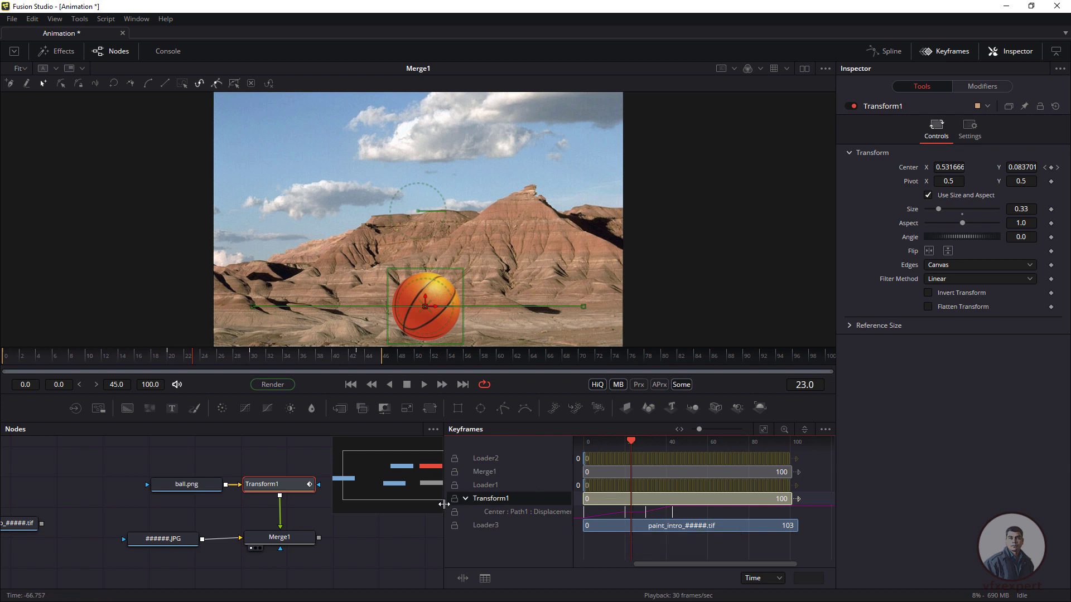
{"action": "left_click_drag", "start_coordinate": [443, 504], "coordinate": [417, 503]}
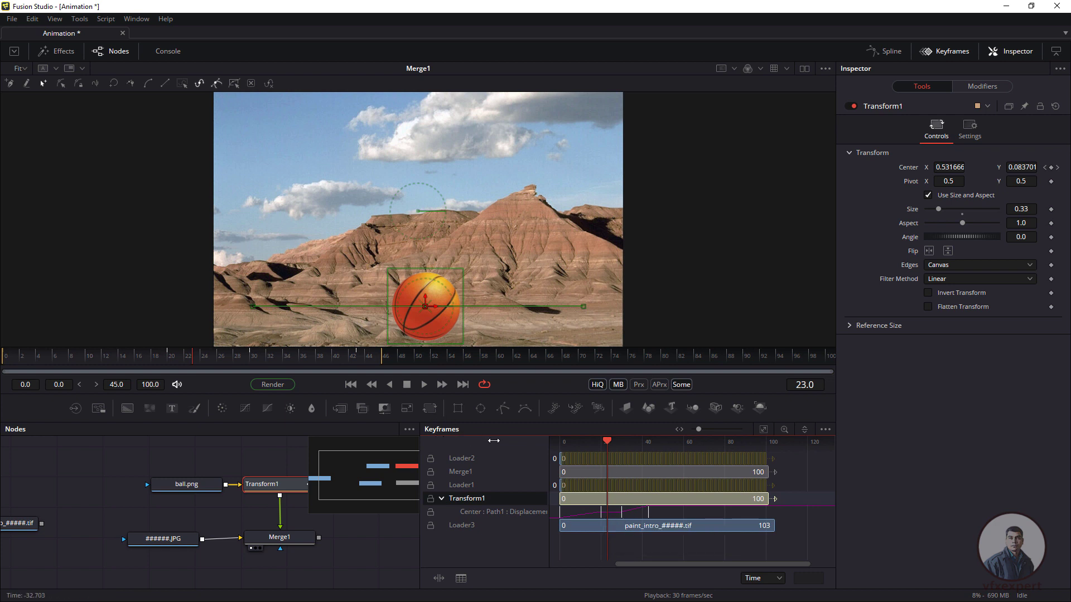
Hide the node graph, fit the full frame range in the Keyframes editor and scrub to frame 4.
{"action": "left_click", "coordinate": [117, 51]}
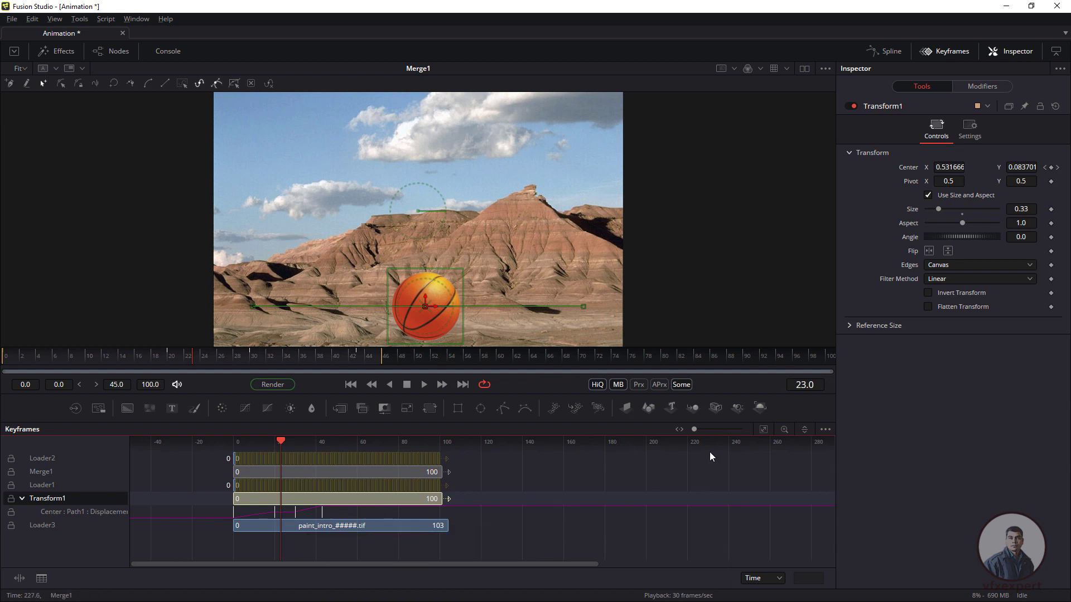
{"action": "left_click", "coordinate": [764, 430]}
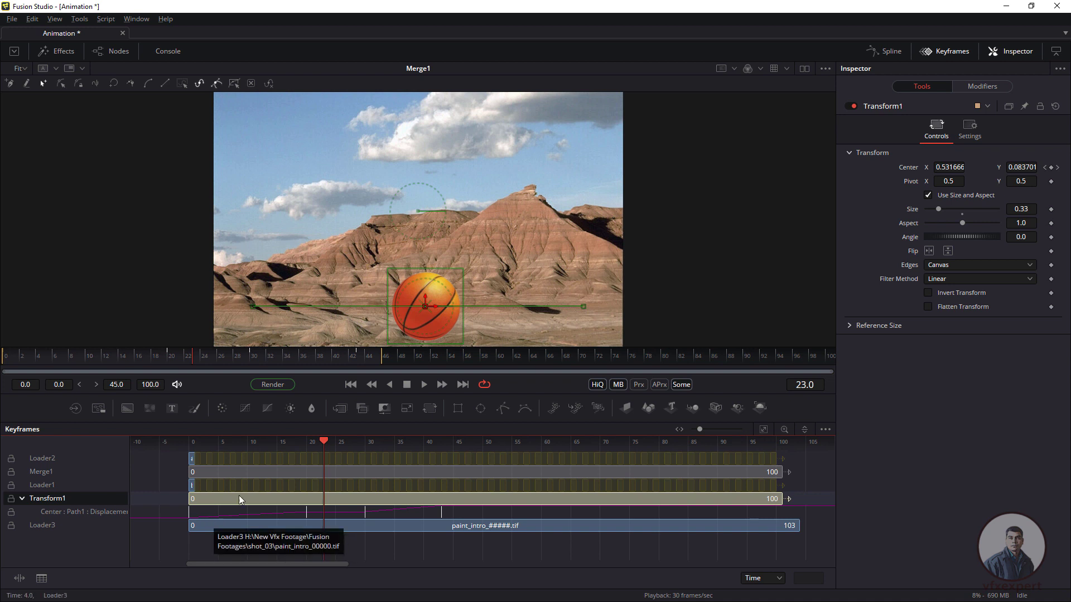
{"action": "left_click_drag", "start_coordinate": [319, 487], "coordinate": [212, 492]}
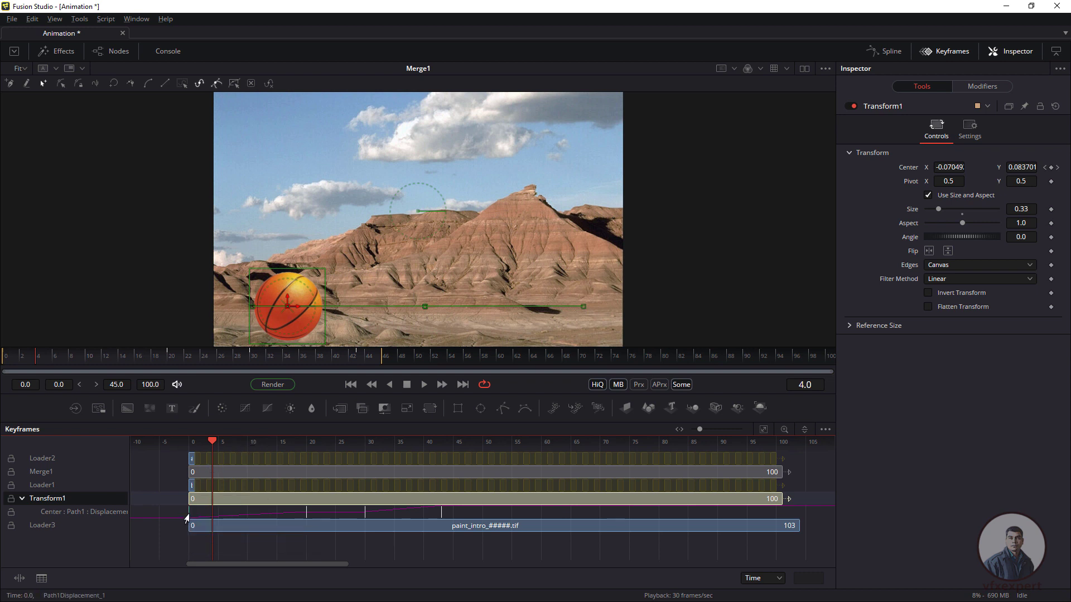
Move Transform1's first Center keyframe from the start to frame 10 and play the animation from there.
{"action": "left_click_drag", "start_coordinate": [187, 519], "coordinate": [247, 515]}
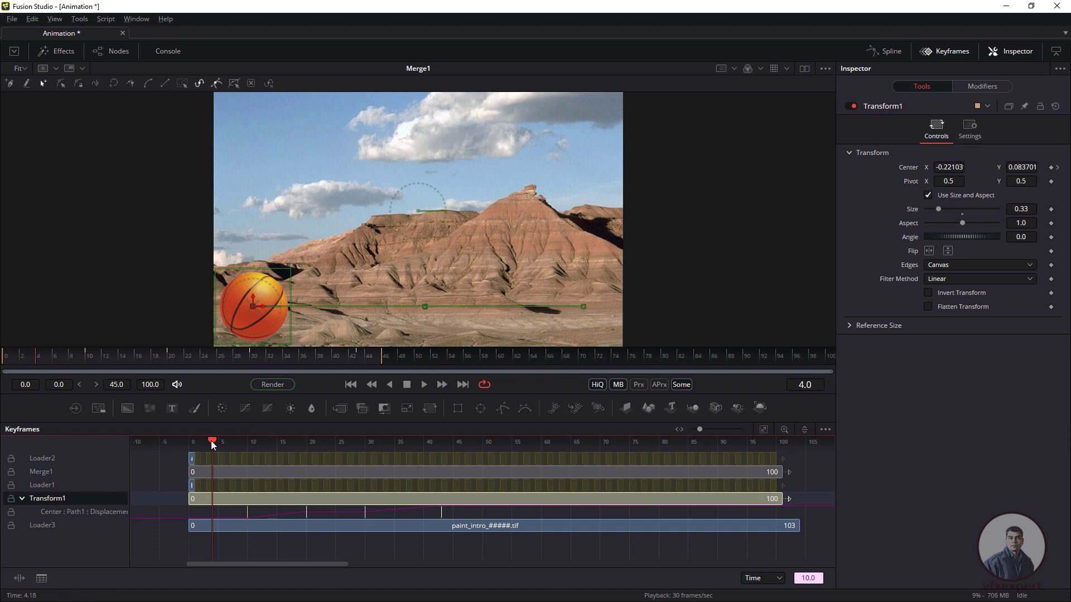
{"action": "left_click_drag", "start_coordinate": [211, 441], "coordinate": [246, 461]}
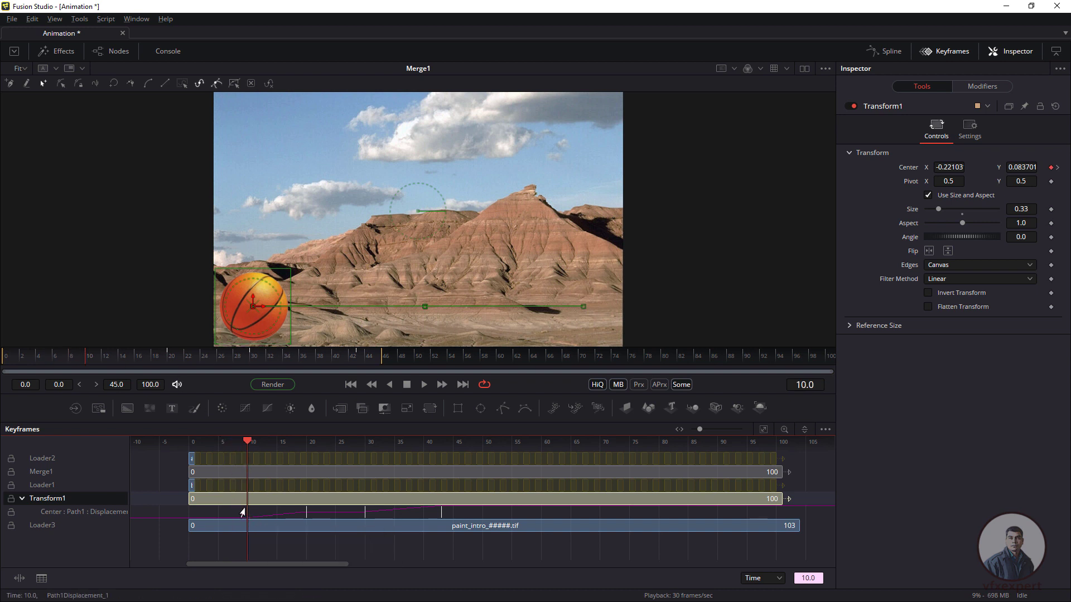
{"action": "left_click_drag", "start_coordinate": [248, 440], "coordinate": [247, 464]}
{"action": "left_click", "coordinate": [425, 384]}
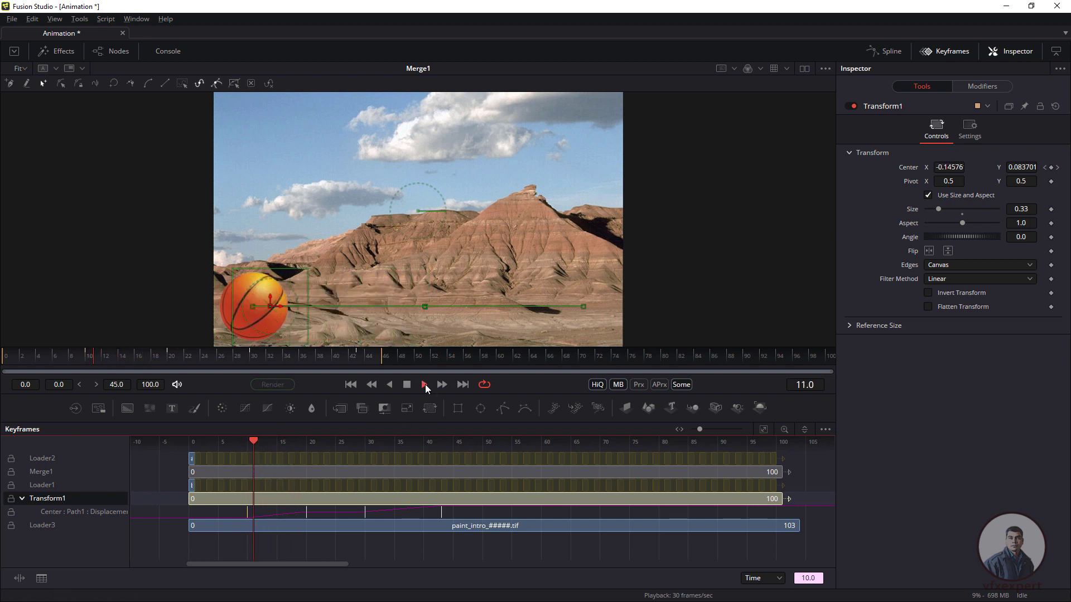
{"action": "left_click", "coordinate": [359, 446]}
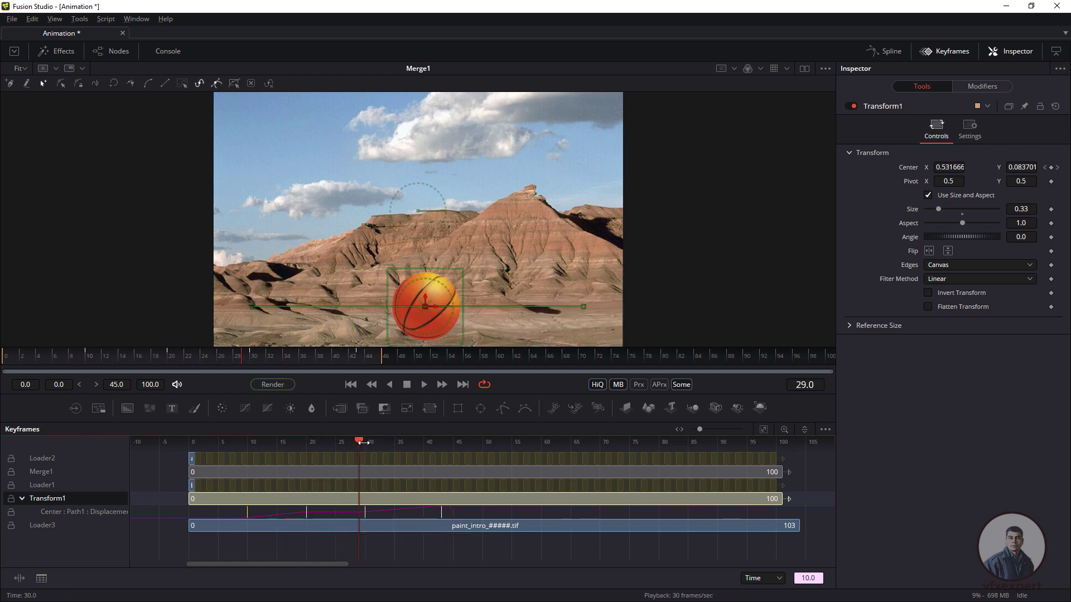
Select the last two Center keyframes and shift them together to frames 38 and 51.
{"action": "left_click_drag", "start_coordinate": [359, 440], "coordinate": [345, 477]}
{"action": "left_click_drag", "start_coordinate": [454, 511], "coordinate": [348, 519]}
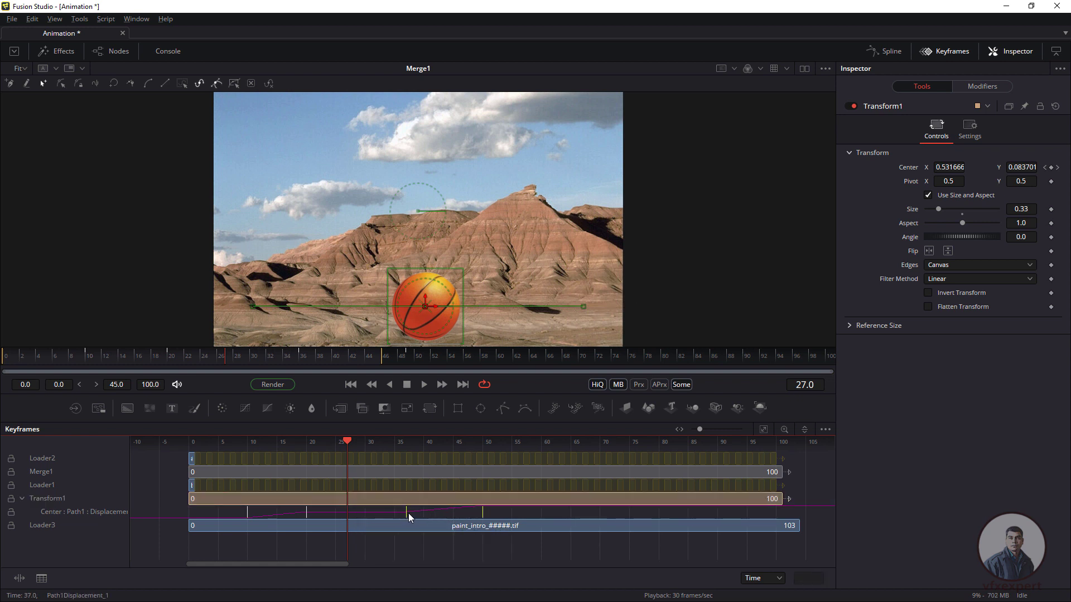
{"action": "left_click_drag", "start_coordinate": [405, 512], "coordinate": [409, 508]}
Reset the timeline with Auto Render Range and play the animation from frame 10.
{"action": "right_click", "coordinate": [354, 359]}
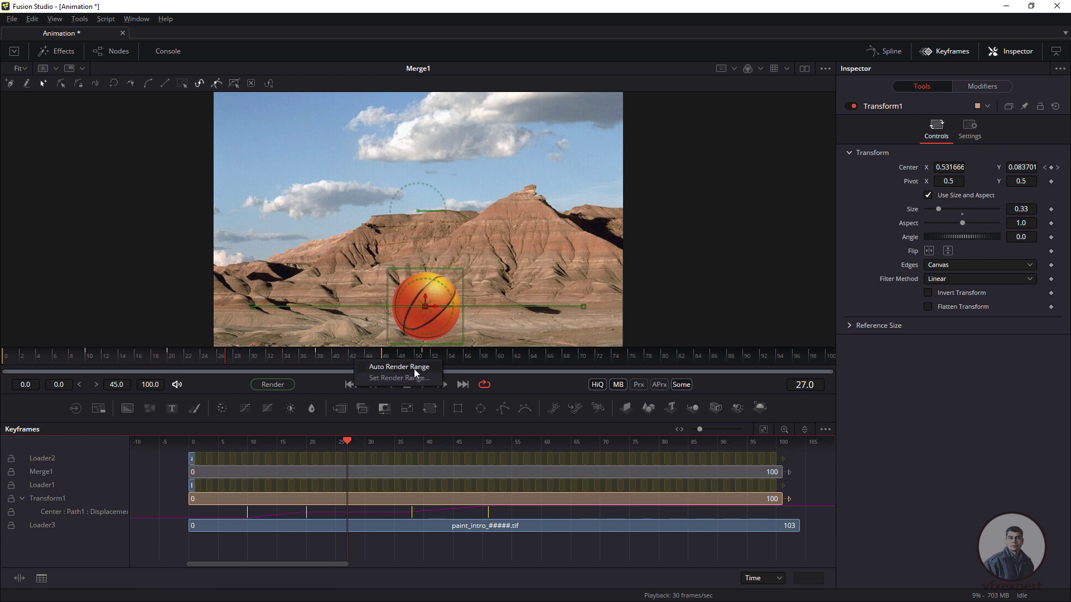
{"action": "left_click", "coordinate": [399, 367]}
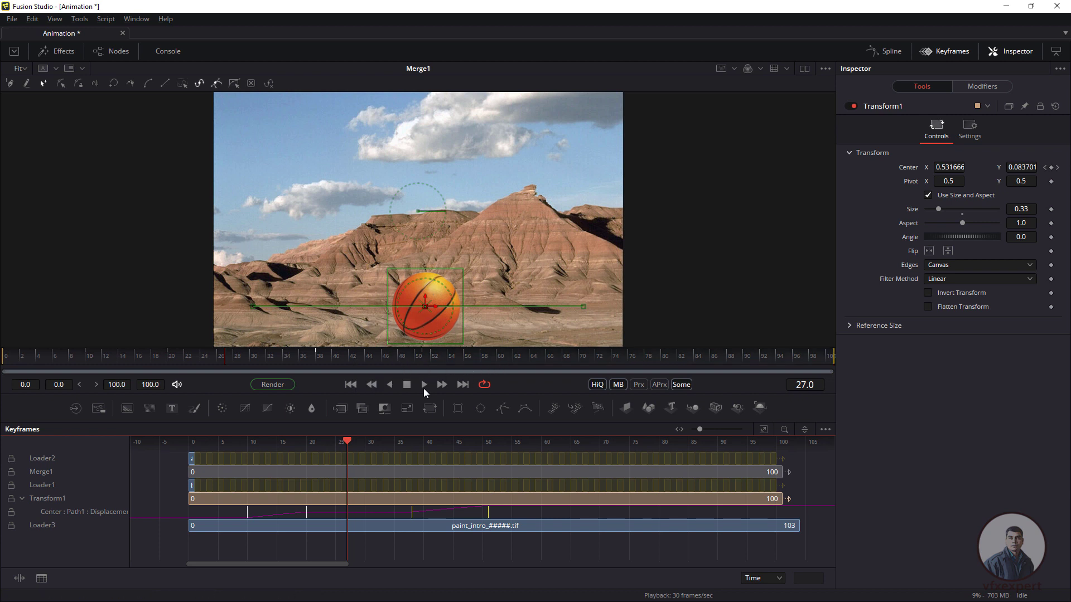
{"action": "left_click_drag", "start_coordinate": [349, 442], "coordinate": [247, 476]}
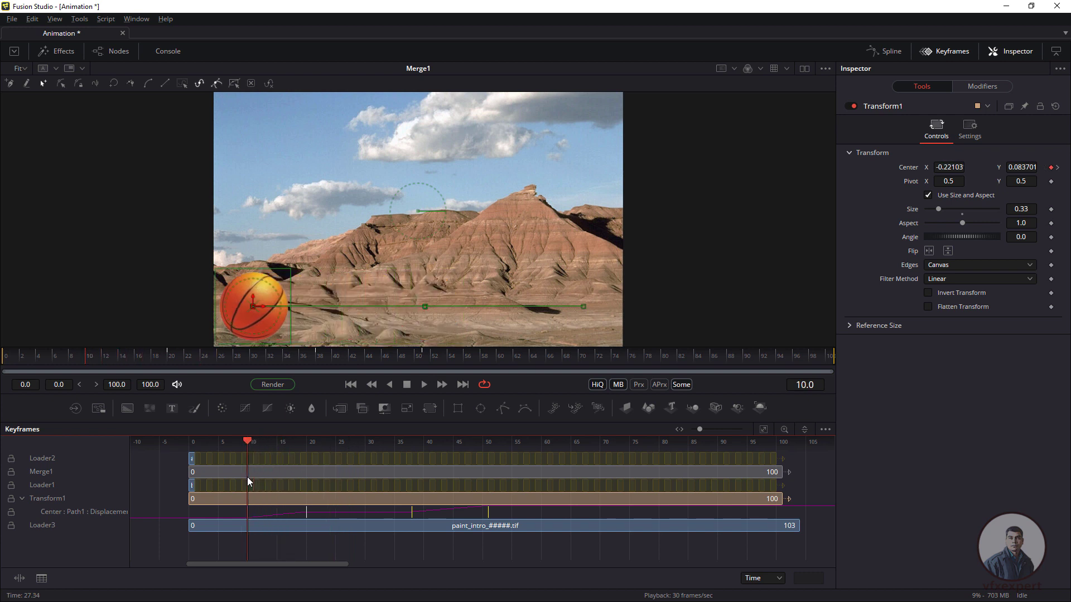
{"action": "left_click", "coordinate": [425, 385]}
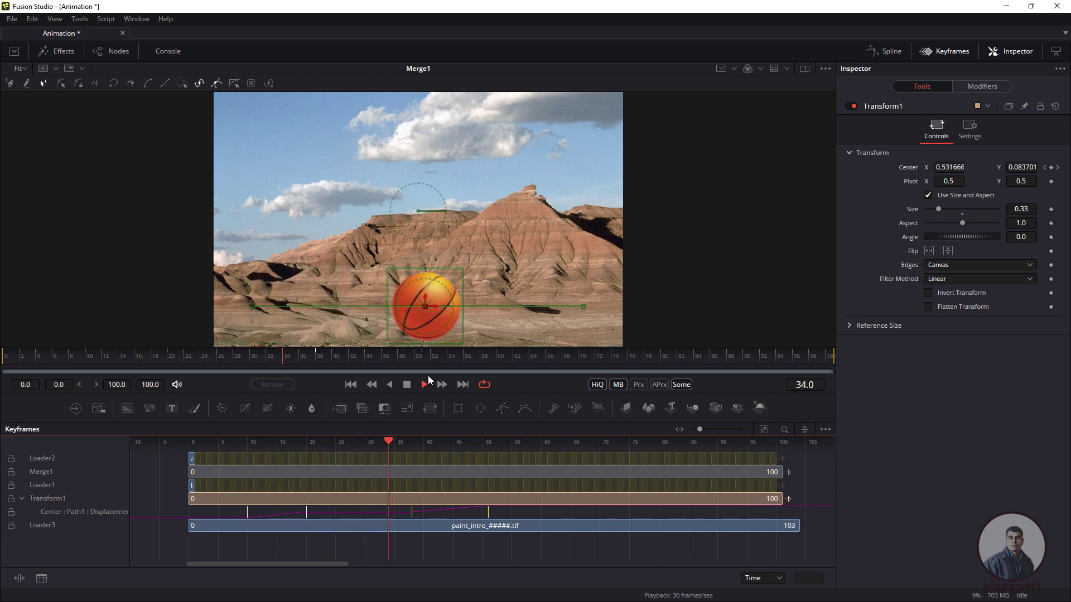
{"action": "left_click", "coordinate": [407, 385]}
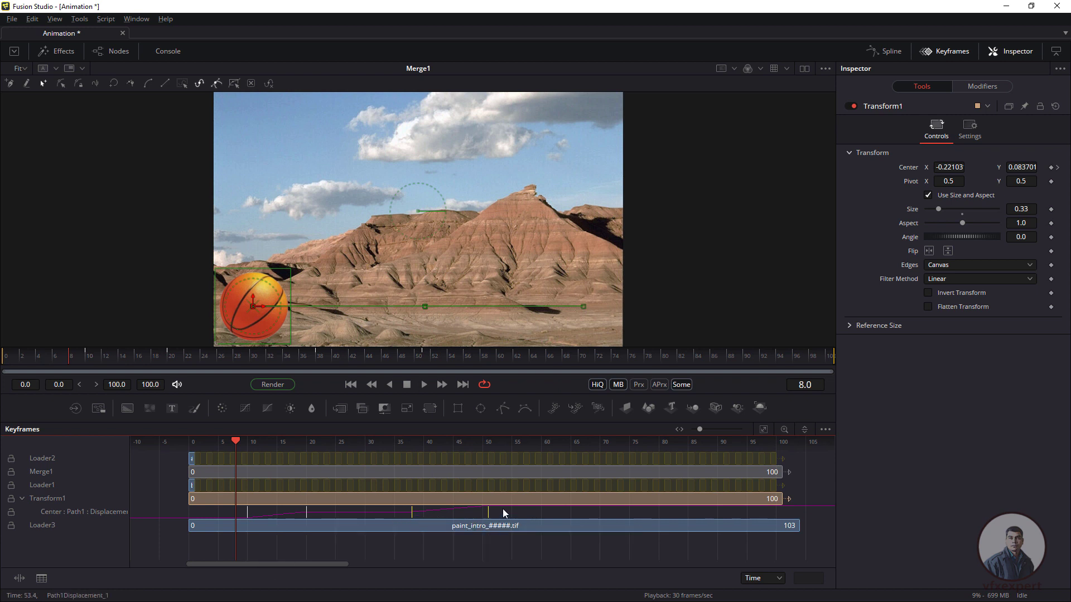
Shift all four Center keyframes together to start at frame 20, and reposition the group so its last keyframe is at frame 56.
{"action": "left_click", "coordinate": [245, 513]}
{"action": "left_click_drag", "start_coordinate": [245, 519], "coordinate": [304, 522]}
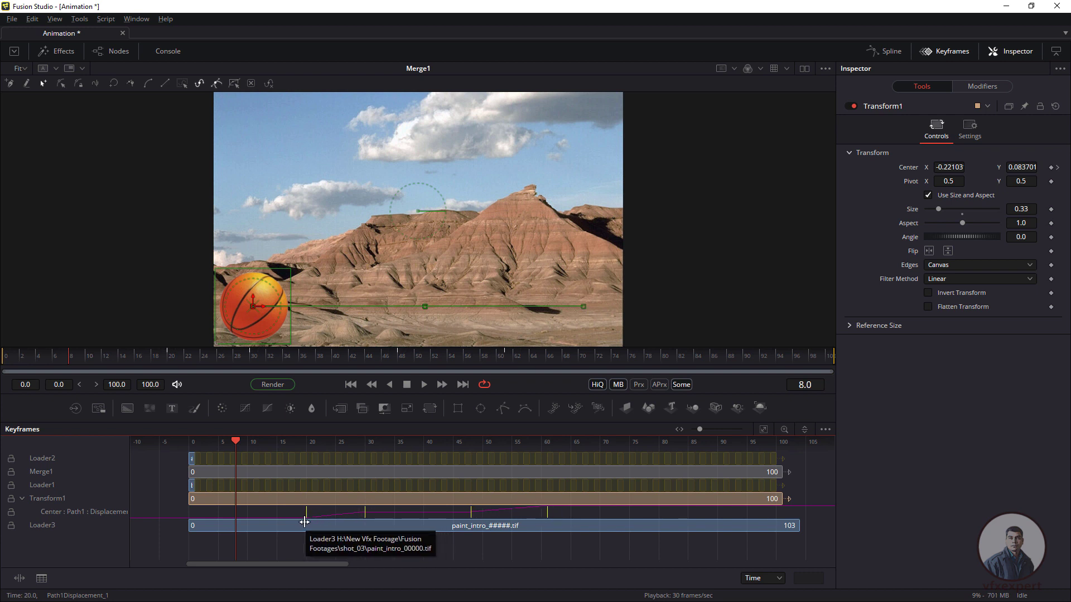
{"action": "left_click_drag", "start_coordinate": [236, 442], "coordinate": [312, 480]}
{"action": "left_click", "coordinate": [547, 517]}
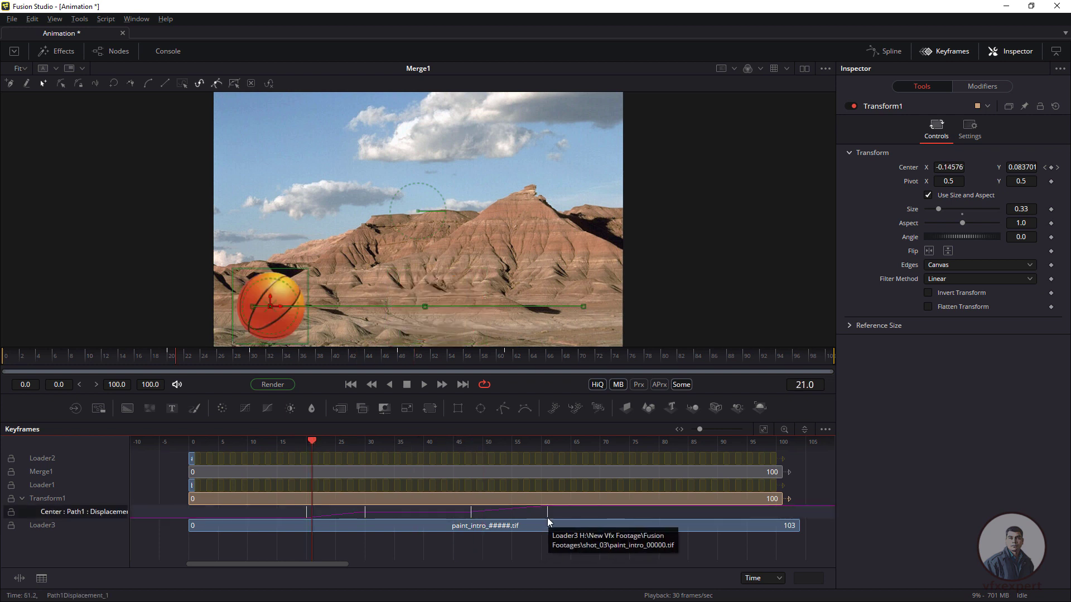
{"action": "mouse_move", "coordinate": [548, 519]}
{"action": "left_mouse_down"}
{"action": "mouse_move", "coordinate": [487, 518]}
{"action": "mouse_move", "coordinate": [549, 522]}
{"action": "left_mouse_up"}
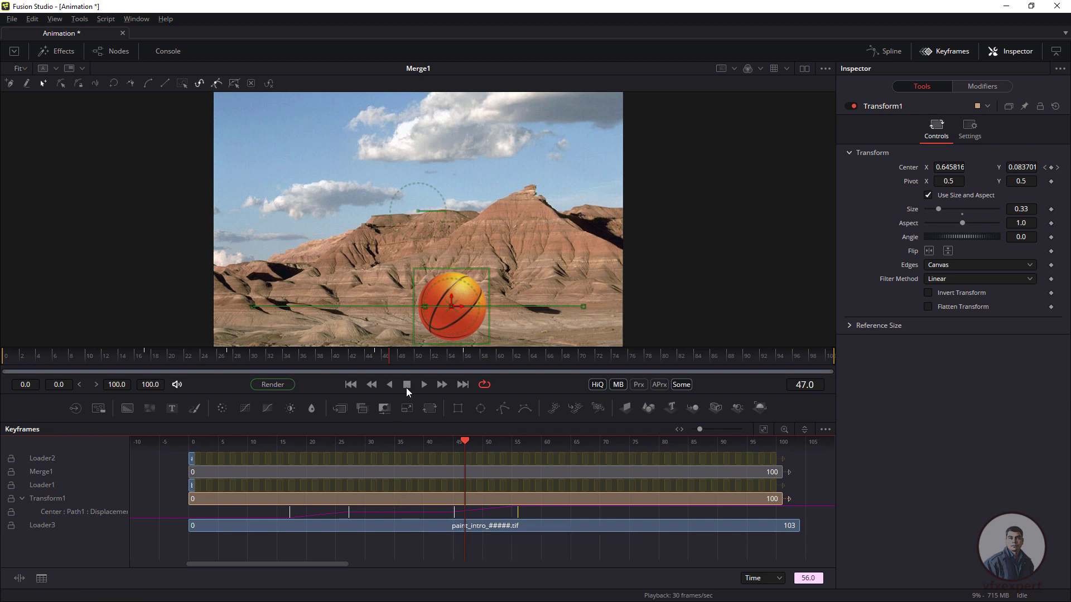
Delete the last three Center keyframes of Transform1, keeping only the first one at frame 17.
{"action": "left_click_drag", "start_coordinate": [532, 510], "coordinate": [436, 526]}
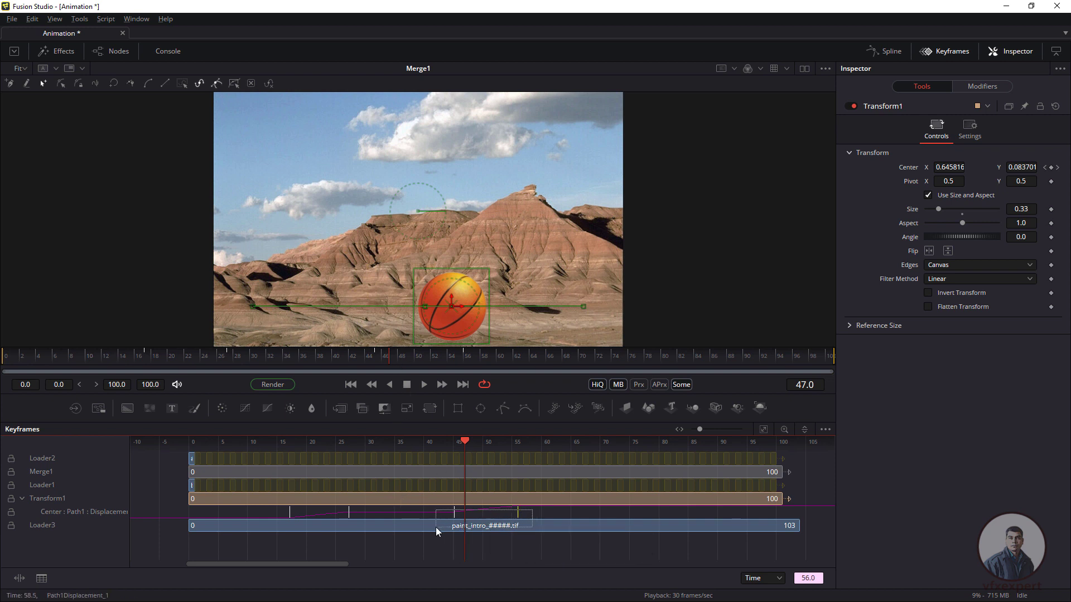
{"action": "key", "text": "Delete"}
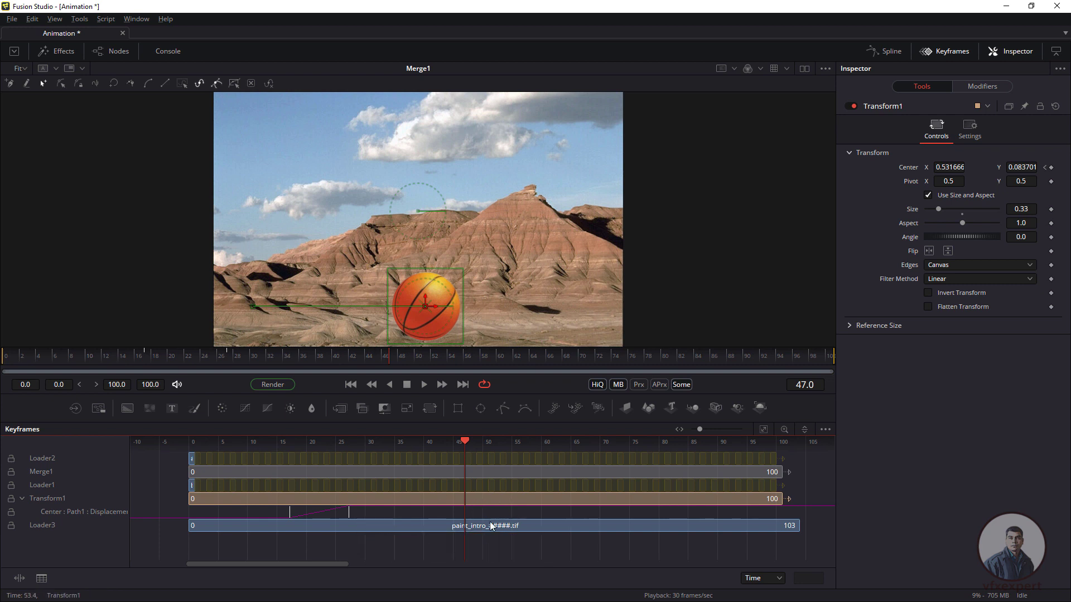
{"action": "left_click_drag", "start_coordinate": [500, 440], "coordinate": [430, 460]}
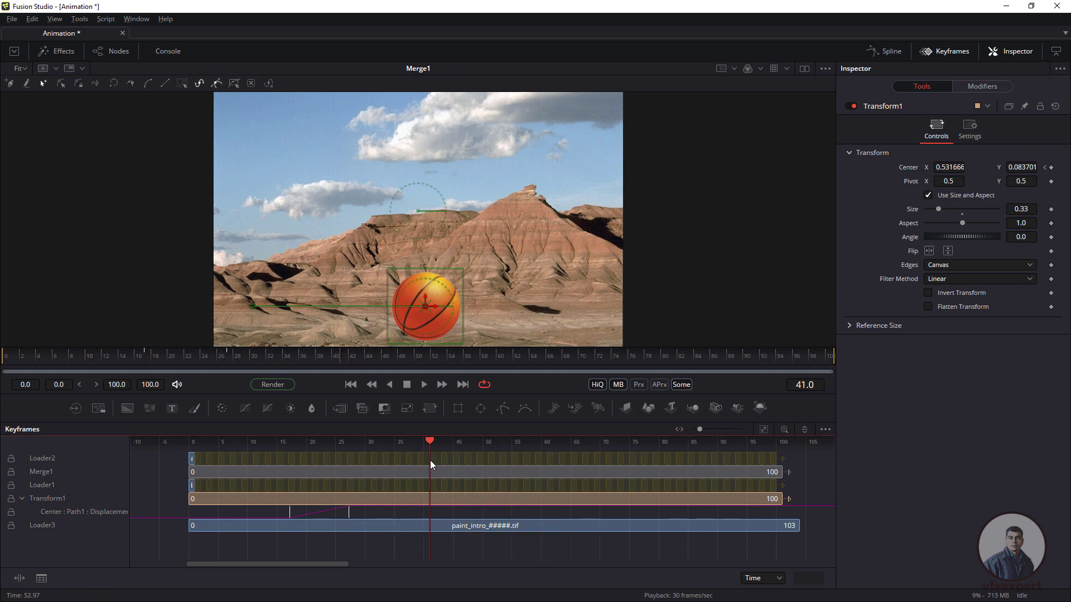
{"action": "left_click", "coordinate": [347, 518]}
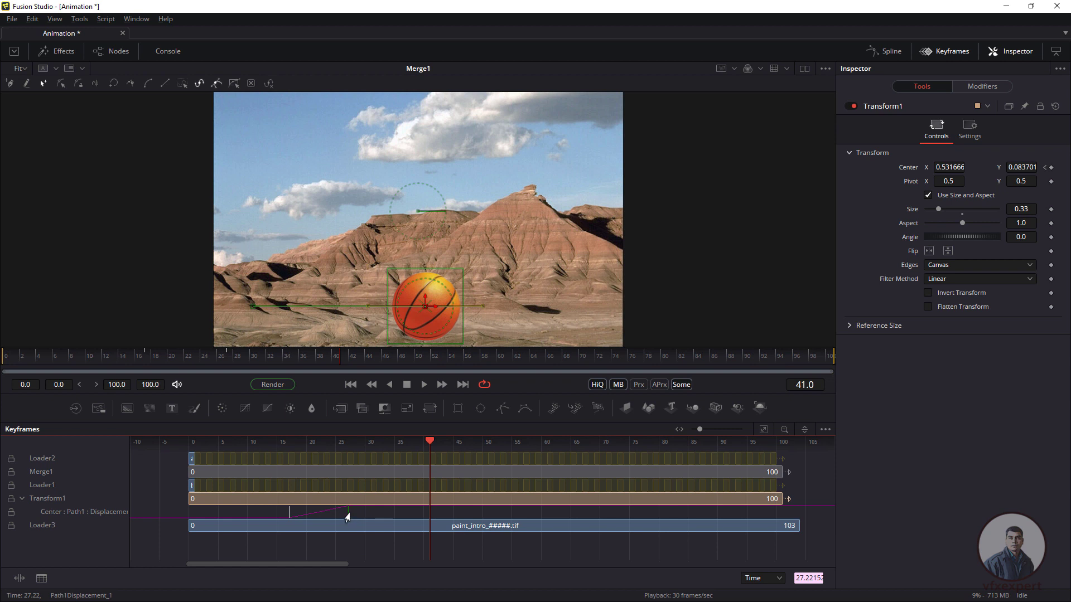
{"action": "key", "text": "Delete"}
Place the ball at the right edge of the image at frame 50 and add a Center keyframe at frame 30.
{"action": "left_click_drag", "start_coordinate": [430, 443], "coordinate": [481, 485]}
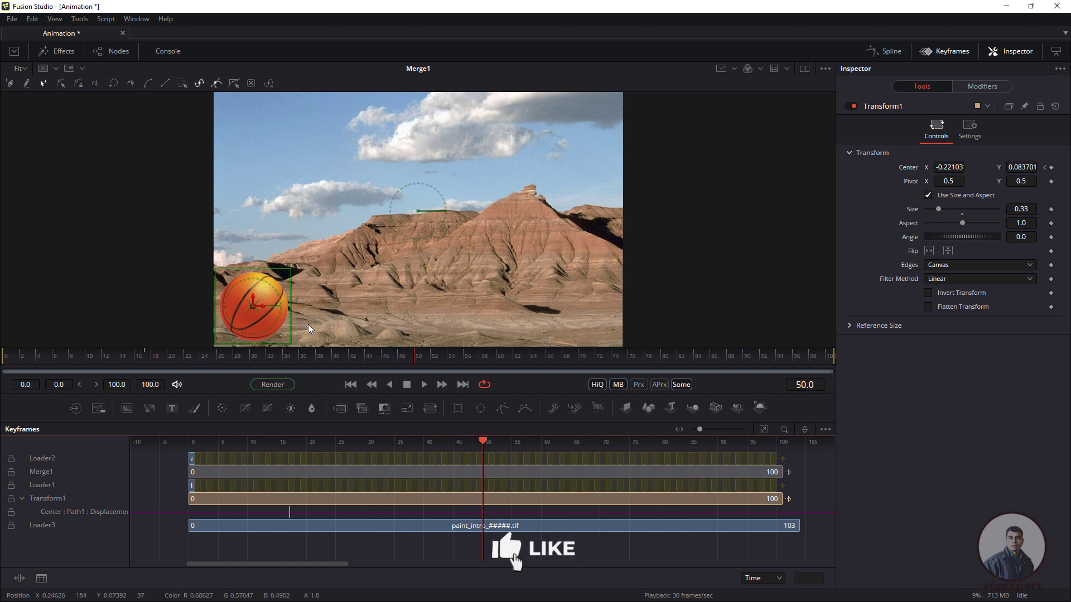
{"action": "left_click_drag", "start_coordinate": [263, 306], "coordinate": [593, 292]}
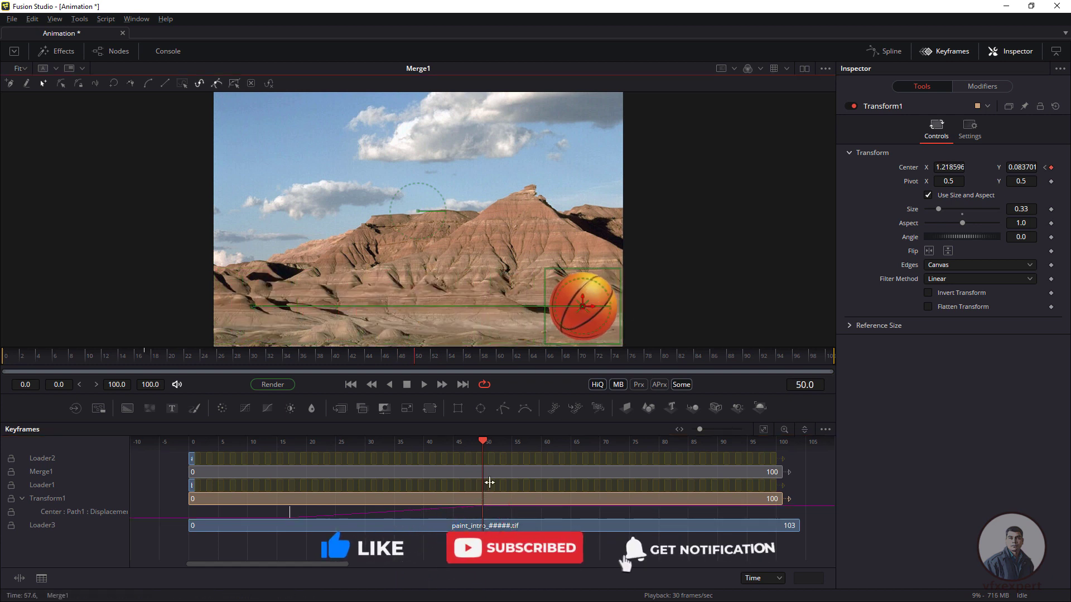
{"action": "left_click_drag", "start_coordinate": [482, 443], "coordinate": [367, 497]}
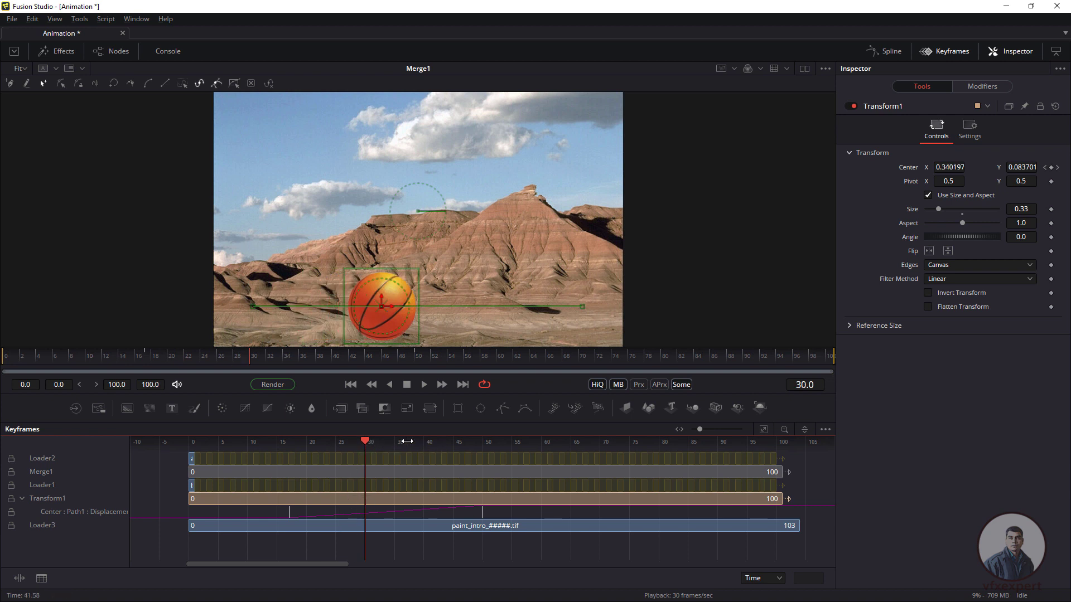
{"action": "mouse_move", "coordinate": [367, 466]}
{"action": "left_mouse_down"}
{"action": "mouse_move", "coordinate": [414, 473]}
{"action": "mouse_move", "coordinate": [364, 477]}
{"action": "left_mouse_up"}
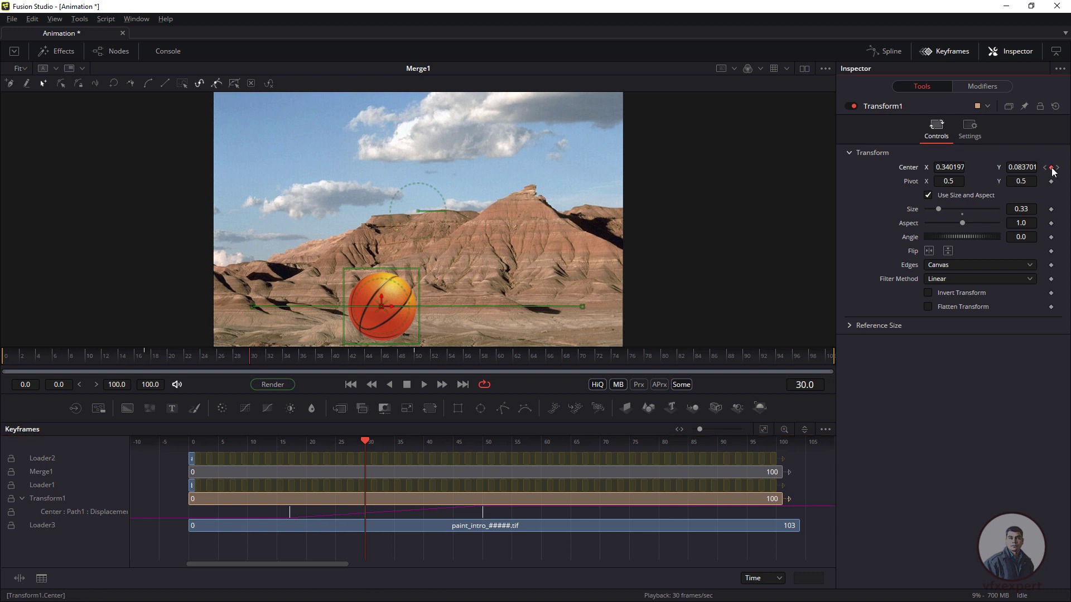
Duplicate the frame 30 Center keyframe to frame 40 to hold the ball, and play the animation from frame 14.
{"action": "left_click_drag", "start_coordinate": [367, 439], "coordinate": [379, 469]}
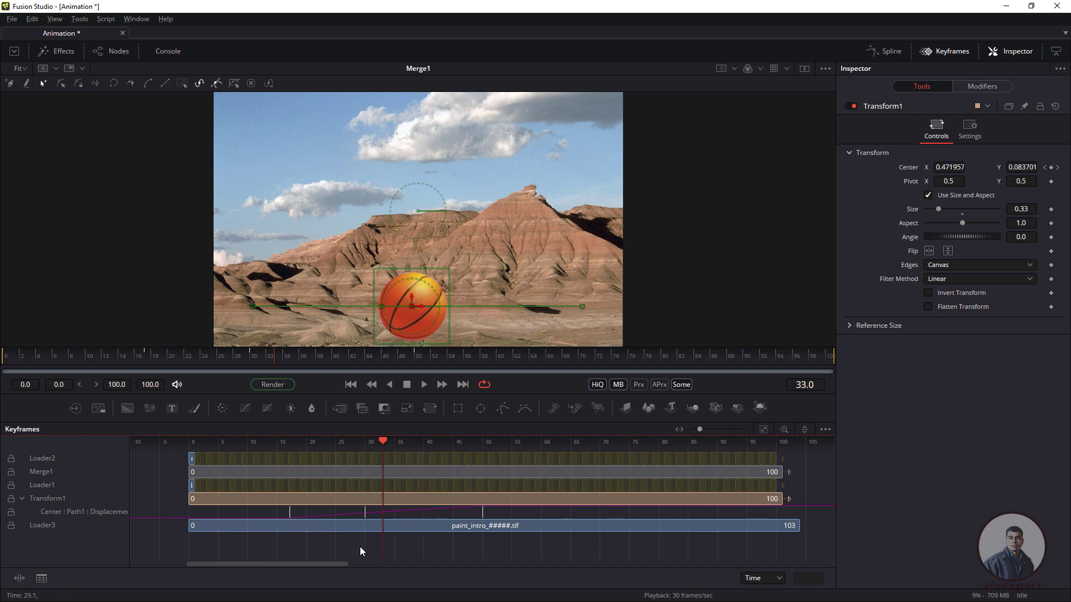
{"action": "left_click", "coordinate": [365, 517]}
{"action": "left_click_drag", "start_coordinate": [375, 520], "coordinate": [424, 516]}
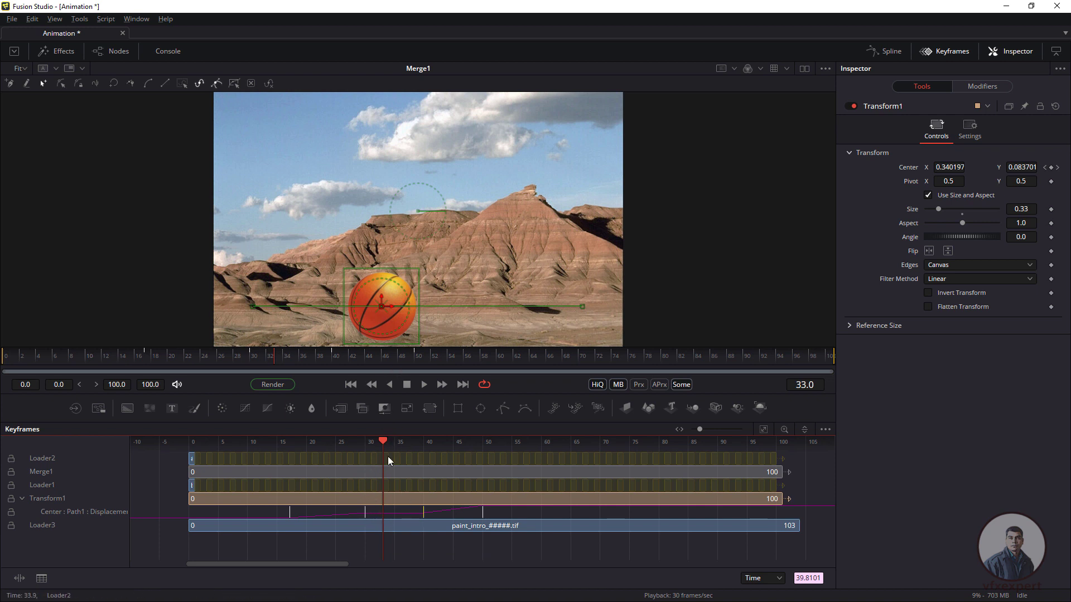
{"action": "left_click_drag", "start_coordinate": [385, 441], "coordinate": [271, 501]}
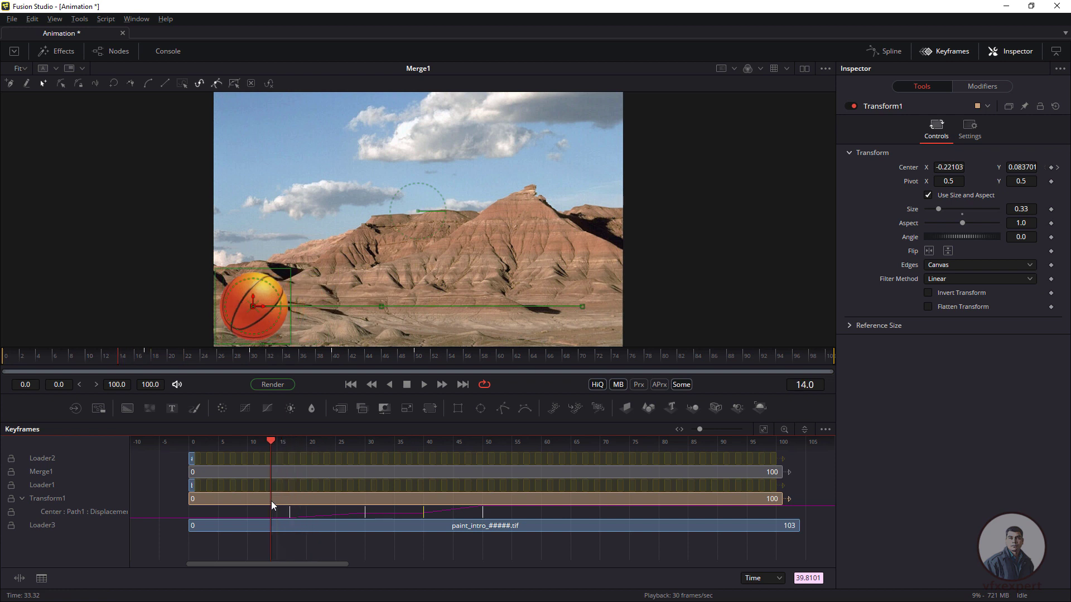
{"action": "left_click", "coordinate": [425, 384]}
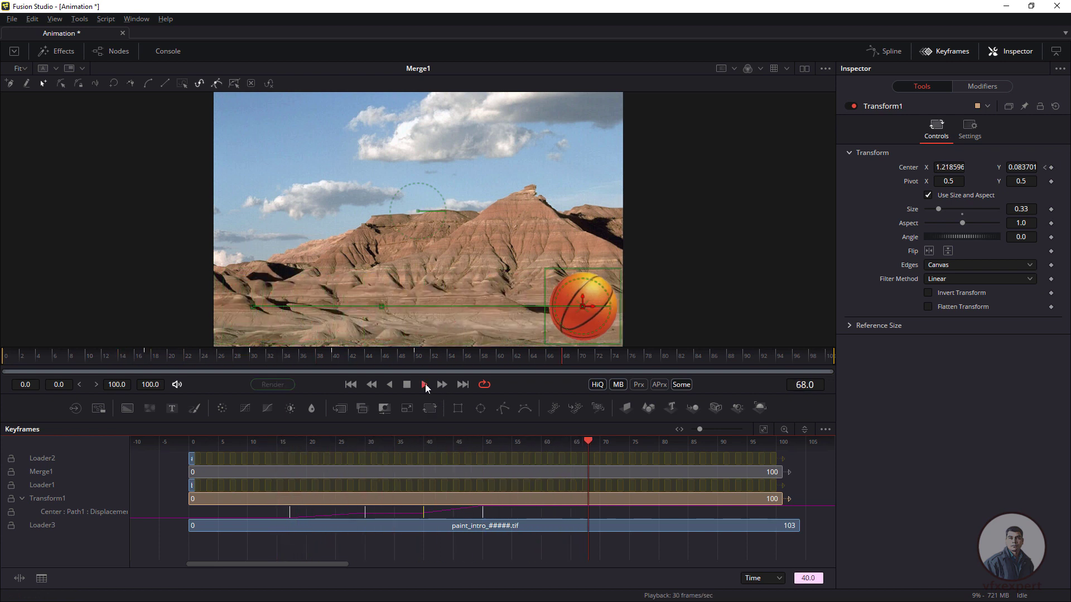
{"action": "left_click", "coordinate": [407, 385]}
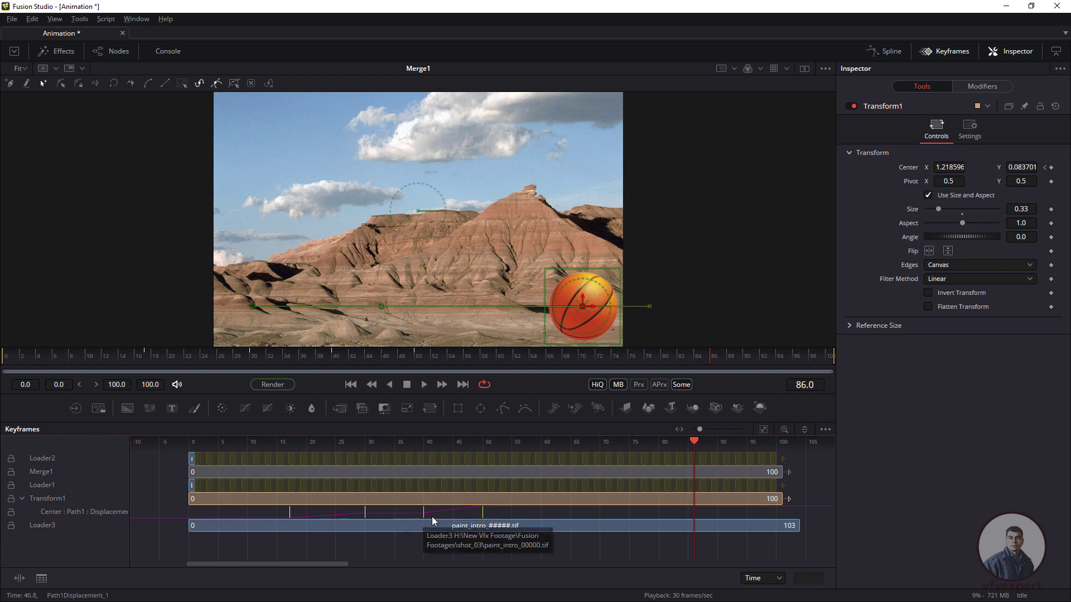
Lengthen the pause by shifting the last two Center keyframes to frames 48 and 58, and play from frame 18.
{"action": "left_click_drag", "start_coordinate": [422, 517], "coordinate": [468, 521]}
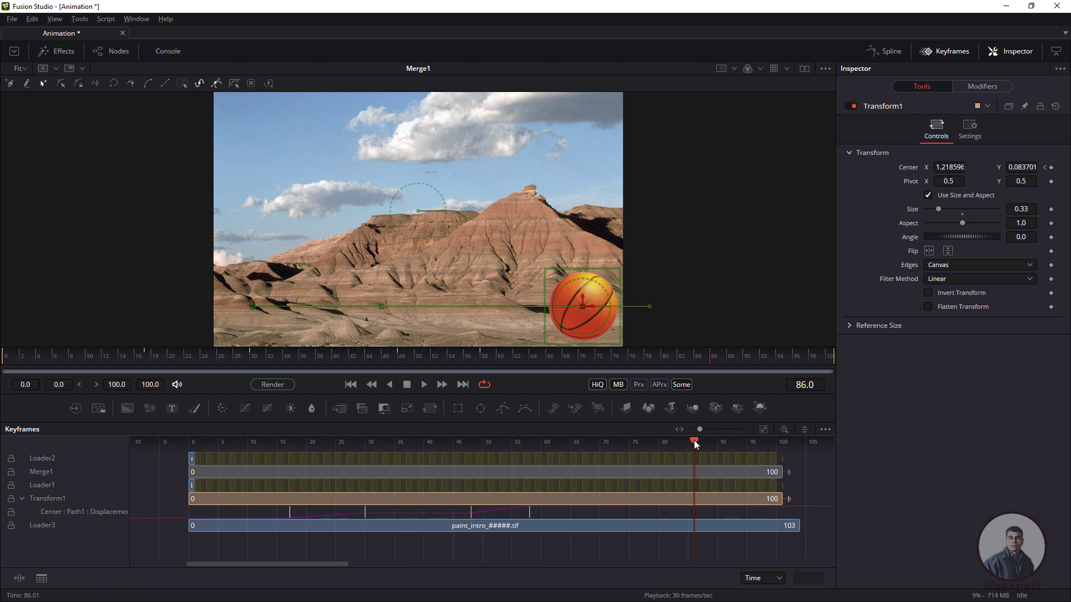
{"action": "left_click_drag", "start_coordinate": [694, 440], "coordinate": [295, 552]}
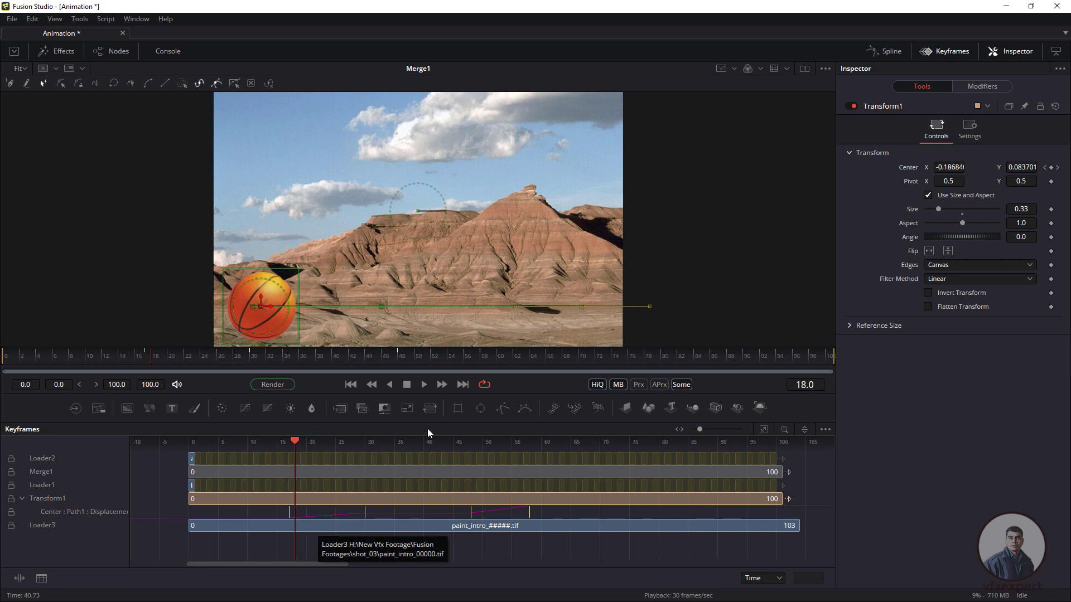
{"action": "left_click", "coordinate": [423, 384]}
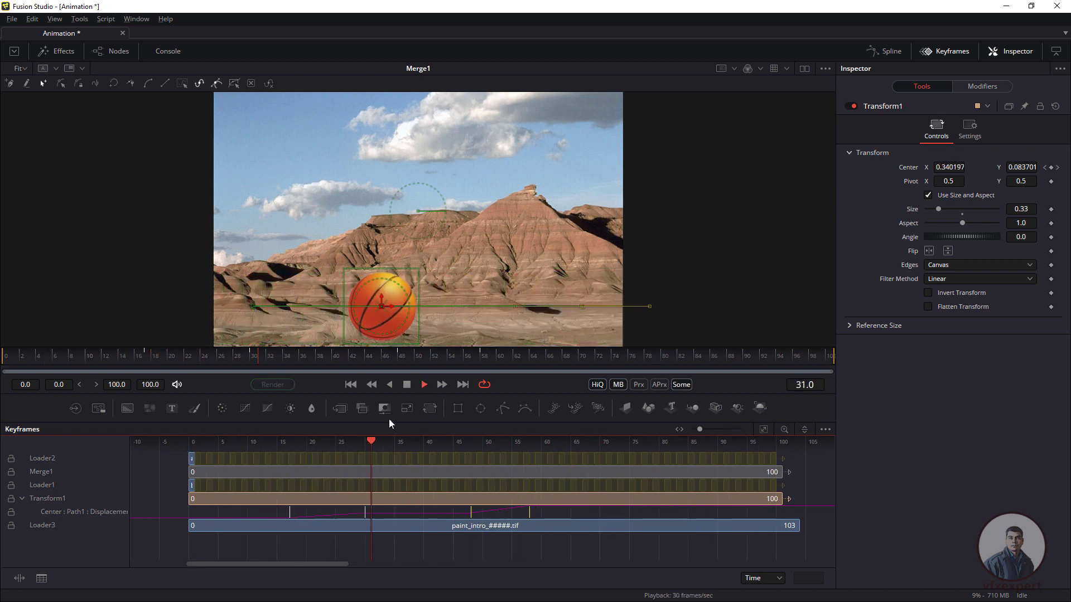
{"action": "left_click", "coordinate": [406, 384]}
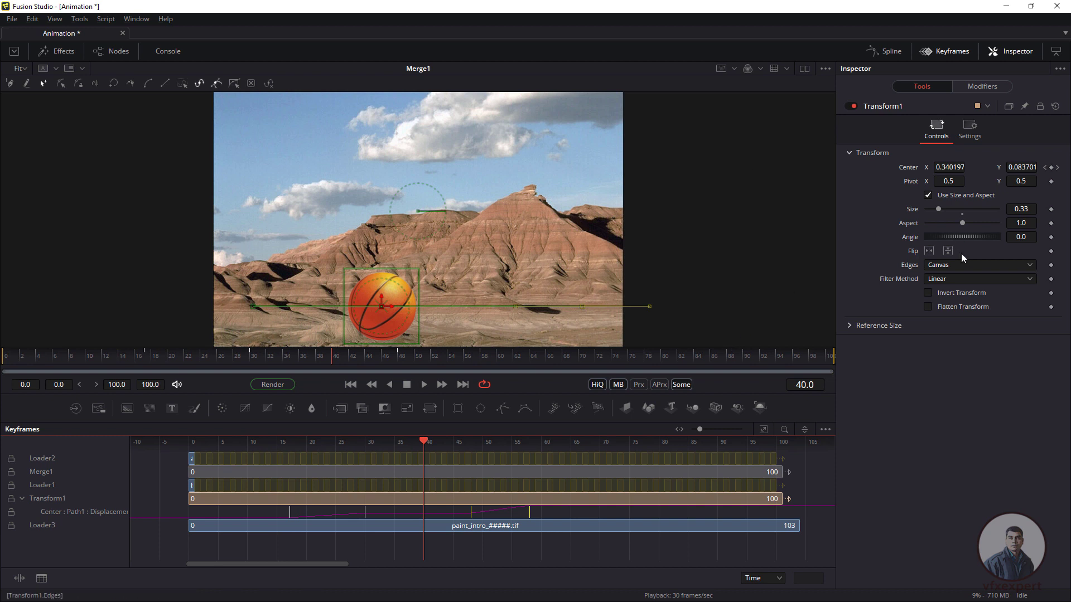
Add an Angle keyframe at frame 17, set the Angle to -237.4 at frame 30, and play from the first frame.
{"action": "left_click_drag", "start_coordinate": [423, 440], "coordinate": [293, 474]}
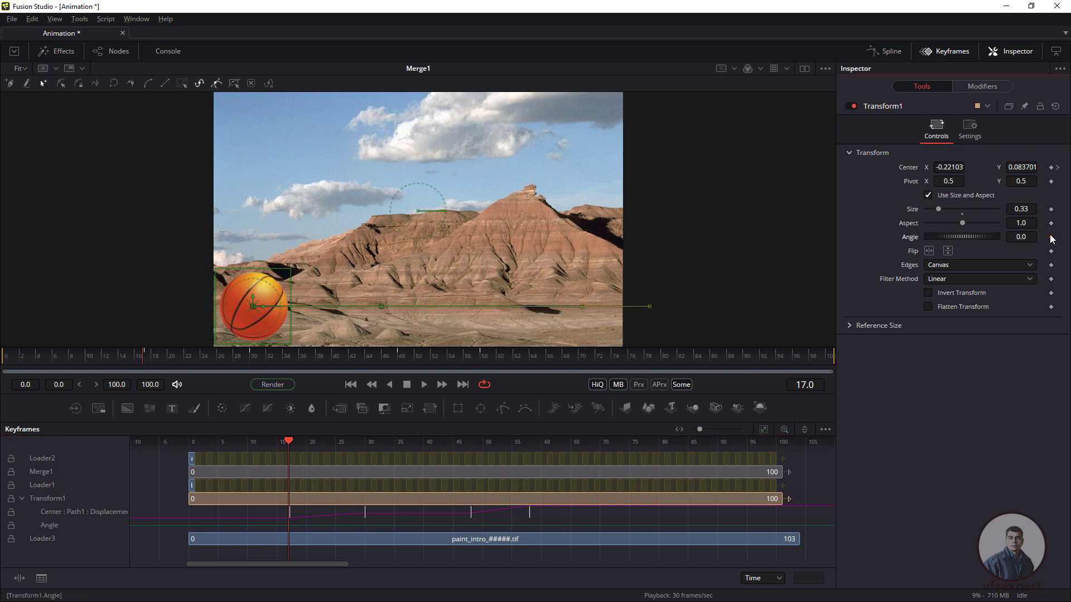
{"action": "left_click", "coordinate": [1051, 238]}
{"action": "left_click_drag", "start_coordinate": [293, 441], "coordinate": [364, 486]}
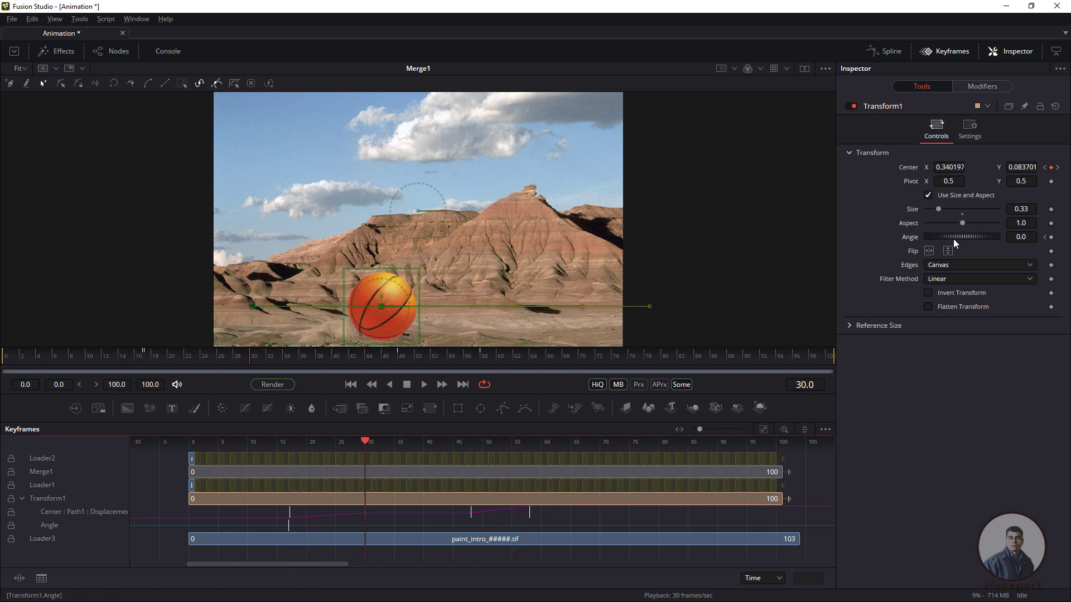
{"action": "left_click_drag", "start_coordinate": [953, 239], "coordinate": [915, 238]}
{"action": "key", "text": "Home"}
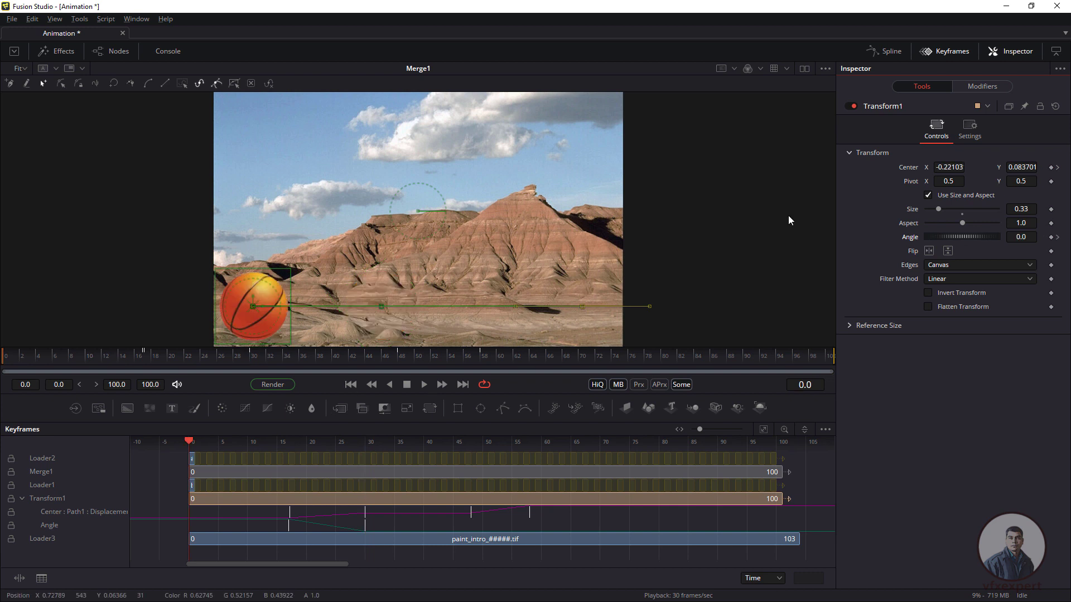
{"action": "left_click", "coordinate": [424, 385]}
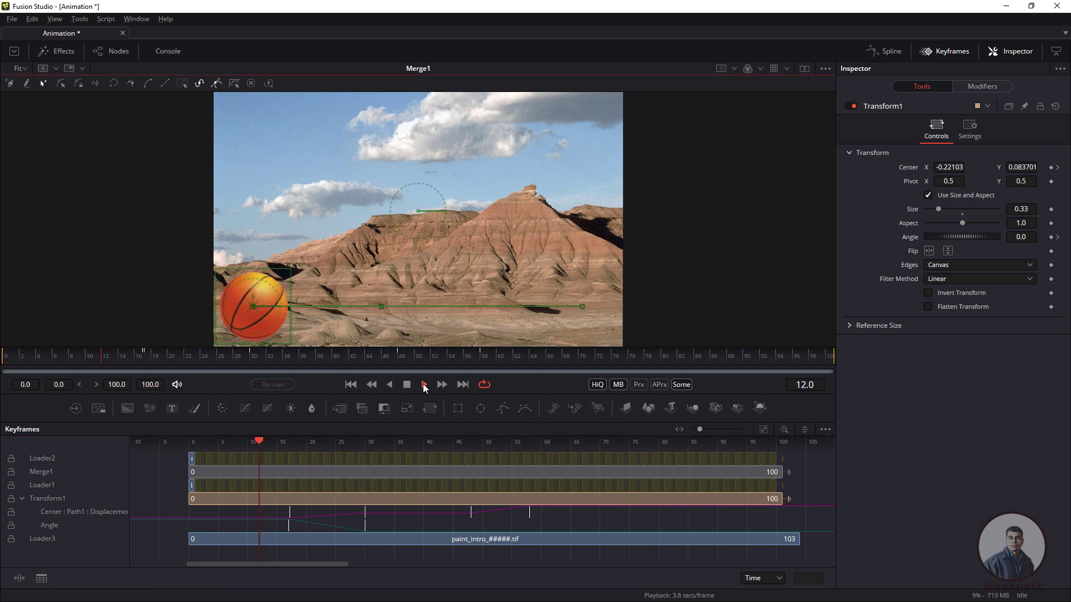
{"action": "left_click", "coordinate": [424, 385]}
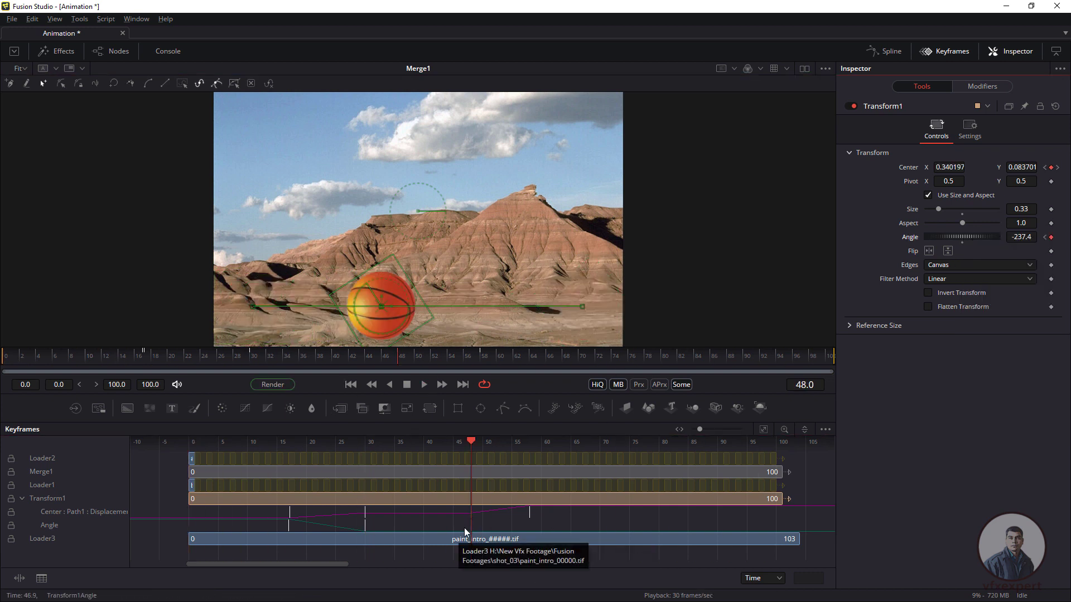
Hold the Angle at frame 48, set it to -404.4 at frame 58, and play the animation with the range ending at frame 60.
{"action": "left_click_drag", "start_coordinate": [471, 527], "coordinate": [530, 466]}
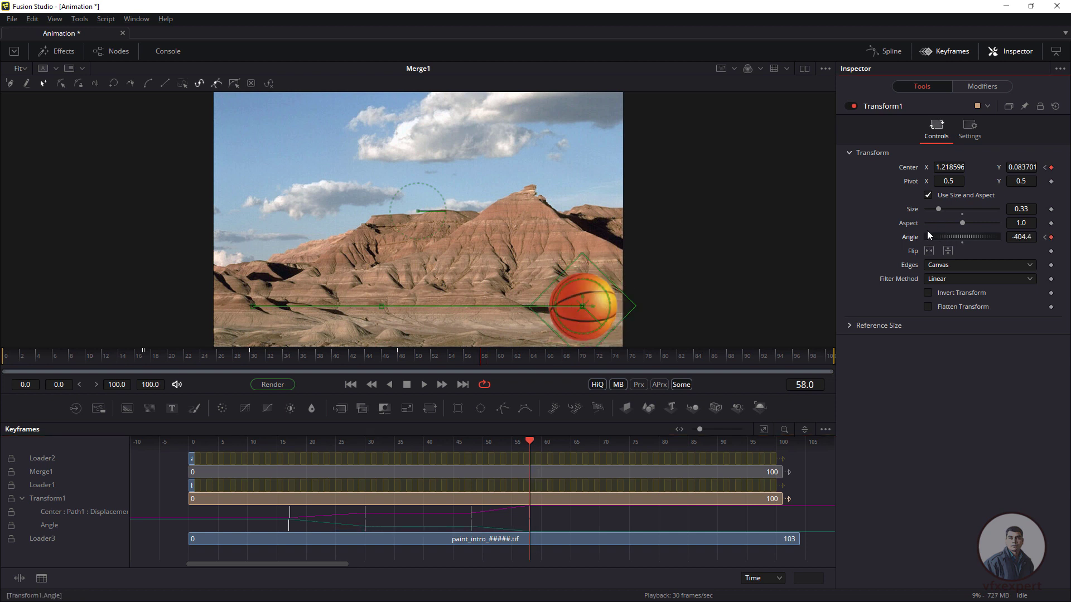
{"action": "left_click_drag", "start_coordinate": [283, 465], "coordinate": [335, 484]}
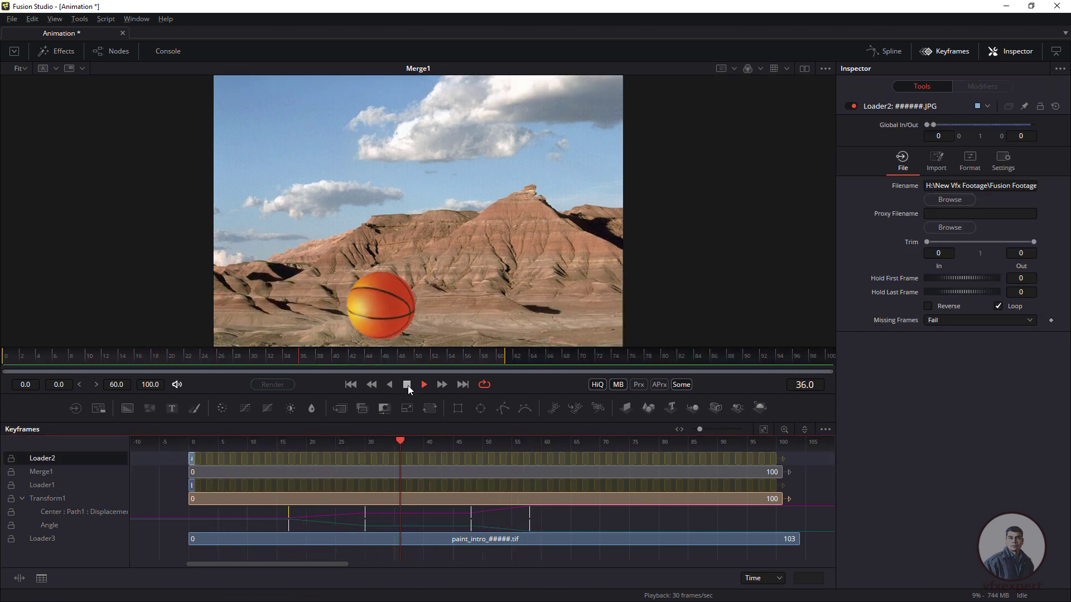
{"action": "left_click", "coordinate": [407, 386]}
Remove the Center and Angle animation from Transform1 and return to frame 0.
{"action": "left_click", "coordinate": [266, 440]}
{"action": "left_click_drag", "start_coordinate": [266, 441], "coordinate": [401, 493]}
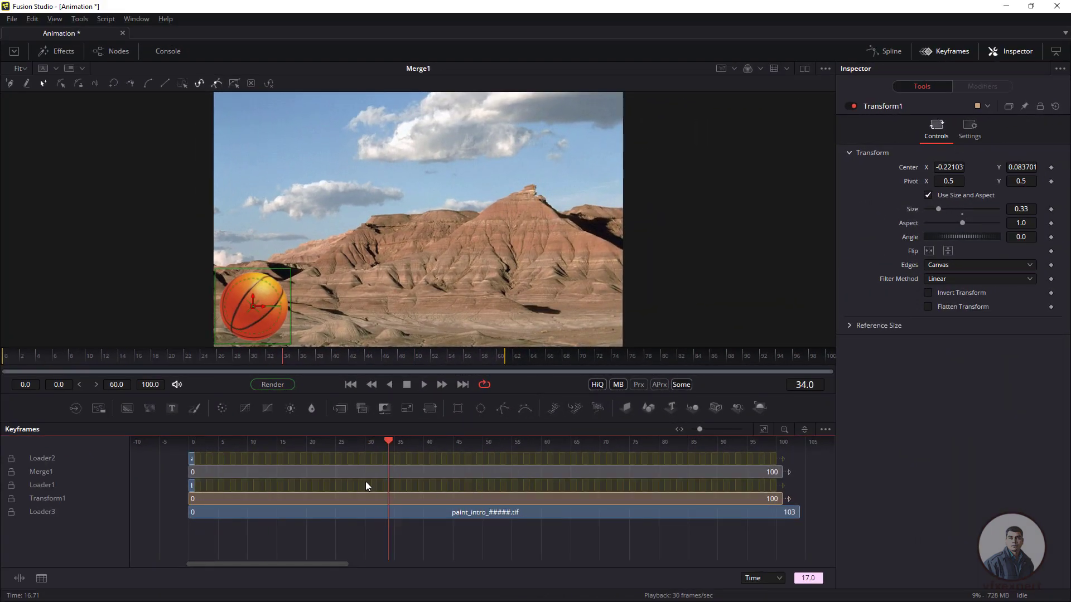
{"action": "left_click_drag", "start_coordinate": [366, 481], "coordinate": [253, 481]}
{"action": "left_click", "coordinate": [351, 384]}
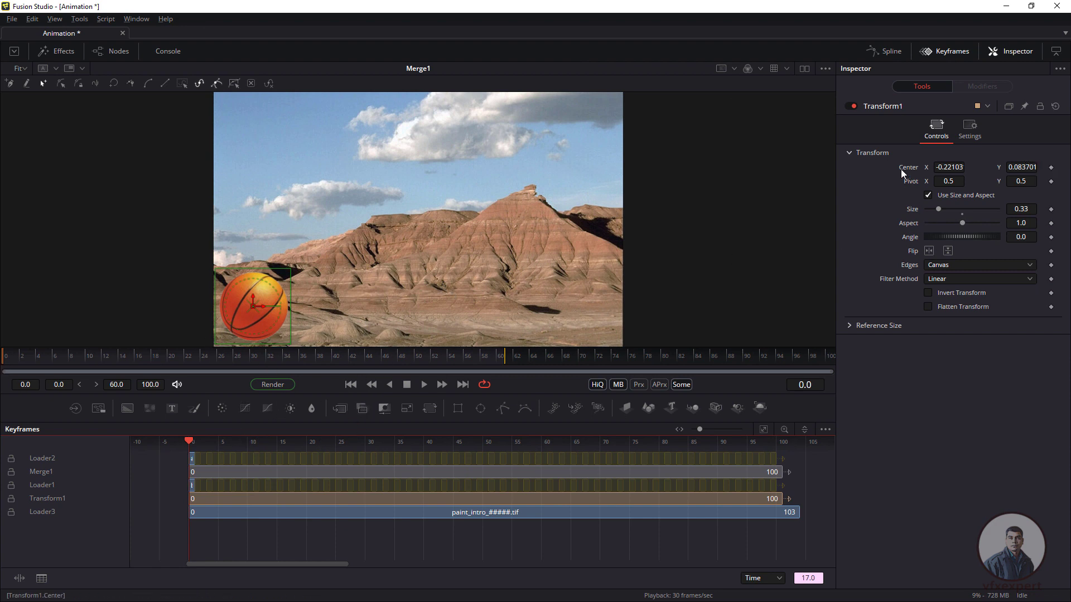
Add a Center keyframe at frame 0, move the ball to the image's right edge at frame 30, and play the motion.
{"action": "left_click", "coordinate": [1051, 167]}
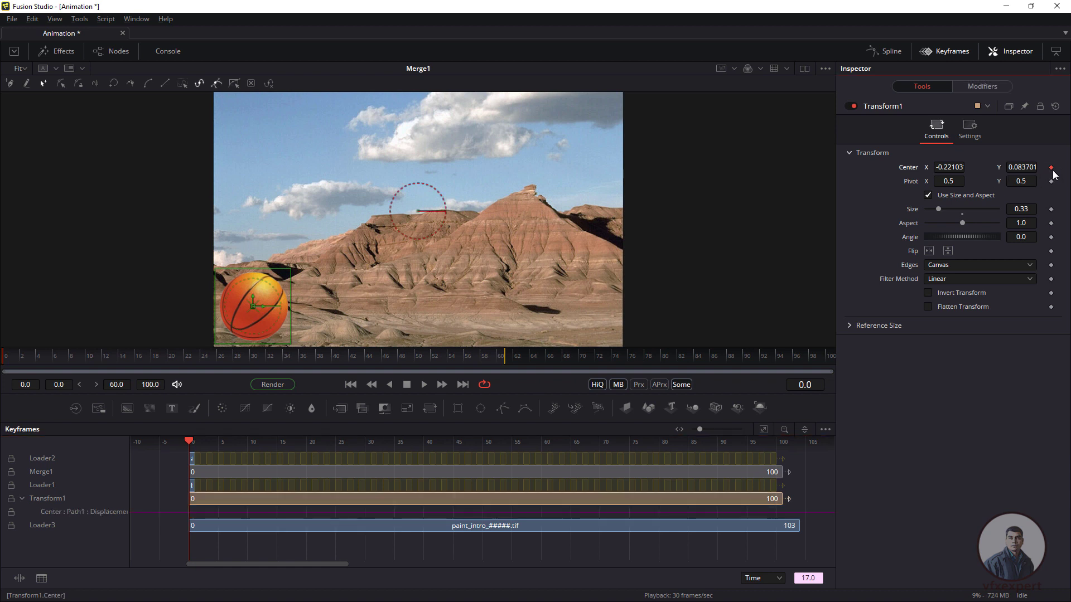
{"action": "left_click_drag", "start_coordinate": [47, 361], "coordinate": [252, 364]}
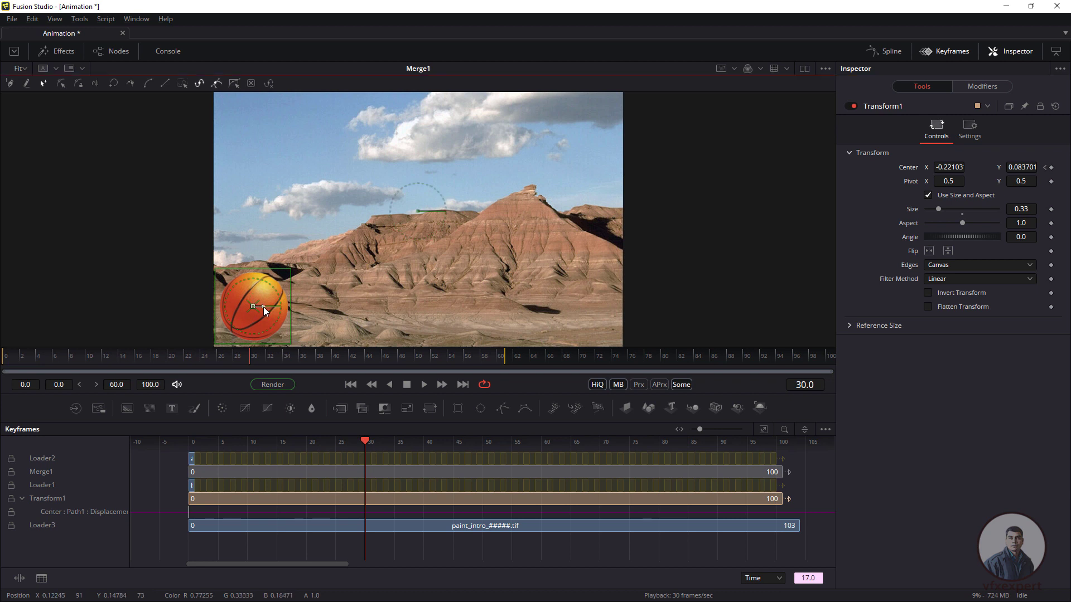
{"action": "left_click_drag", "start_coordinate": [264, 311], "coordinate": [596, 310]}
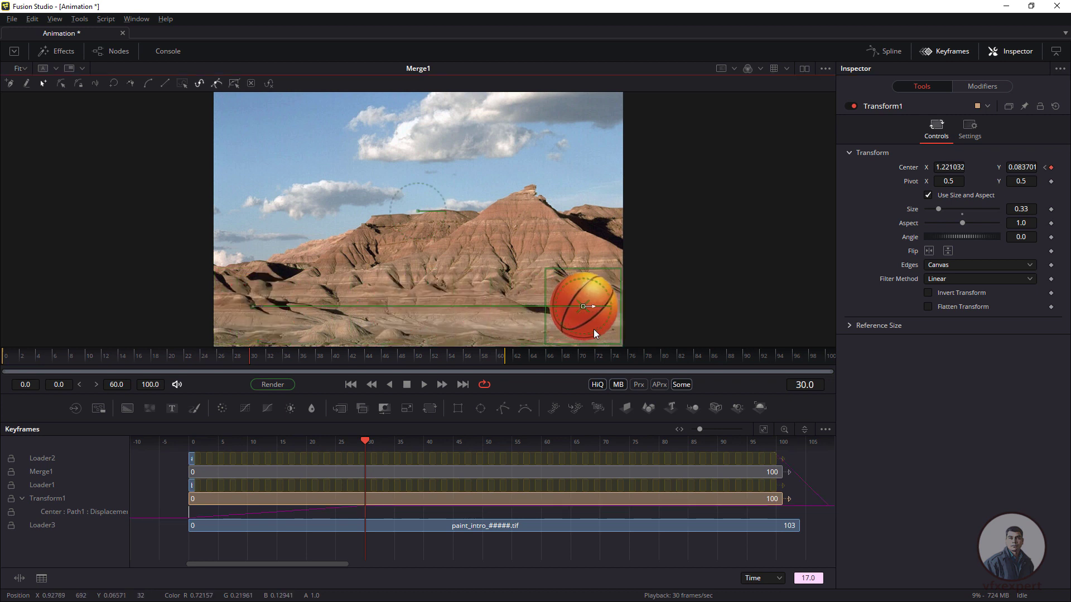
{"action": "left_click", "coordinate": [351, 385]}
{"action": "left_click", "coordinate": [423, 384]}
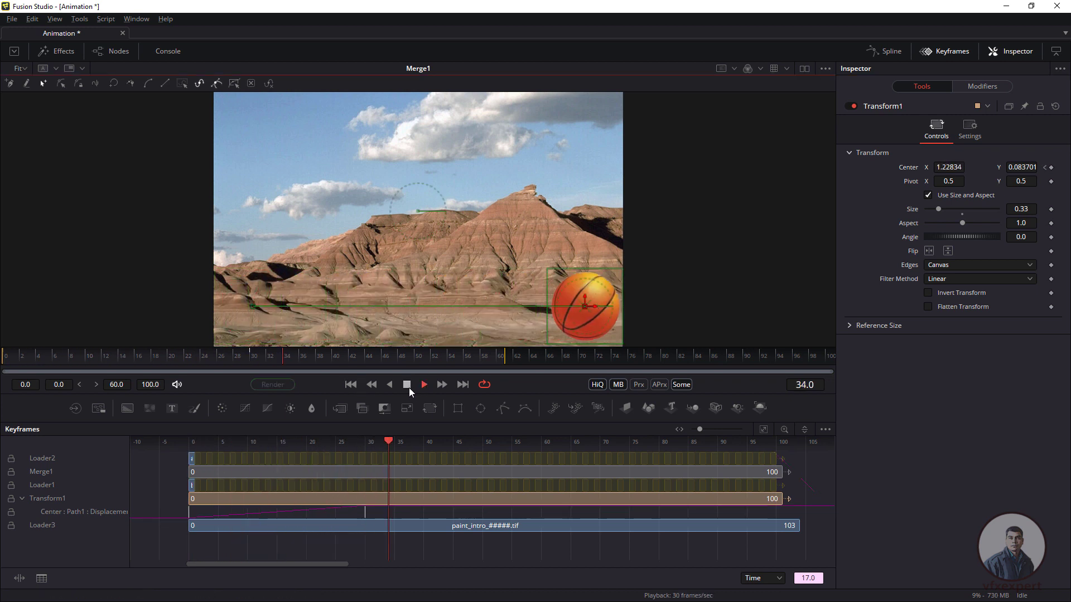
{"action": "left_click", "coordinate": [407, 385]}
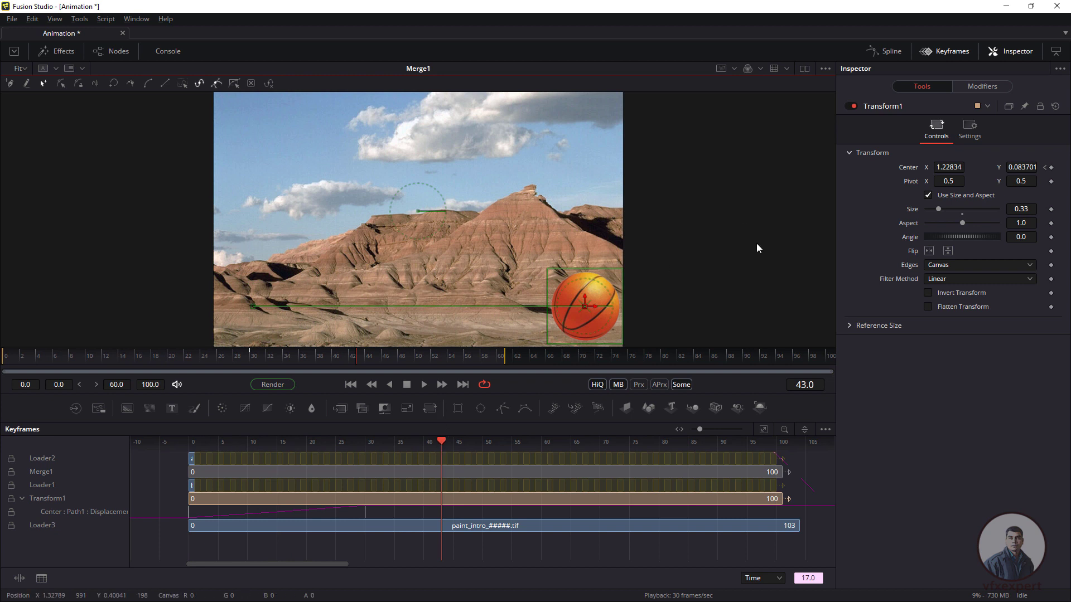
Show Transform1's Center displacement curve in the Spline editor, fitted to view, and scrub it between frame 30 and frame 0.
{"action": "left_click", "coordinate": [889, 51]}
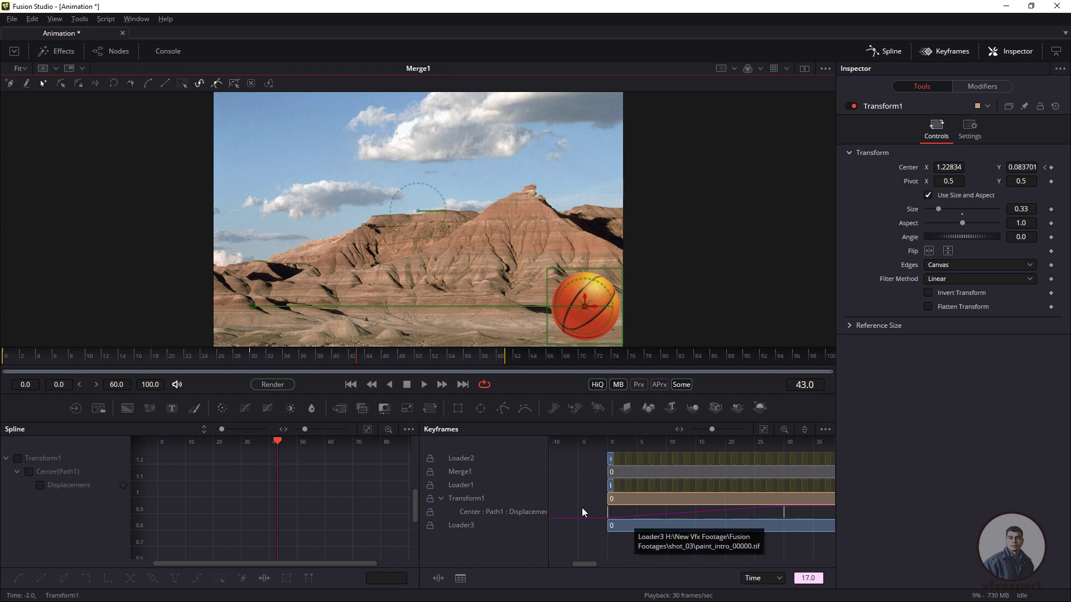
{"action": "left_click", "coordinate": [481, 511]}
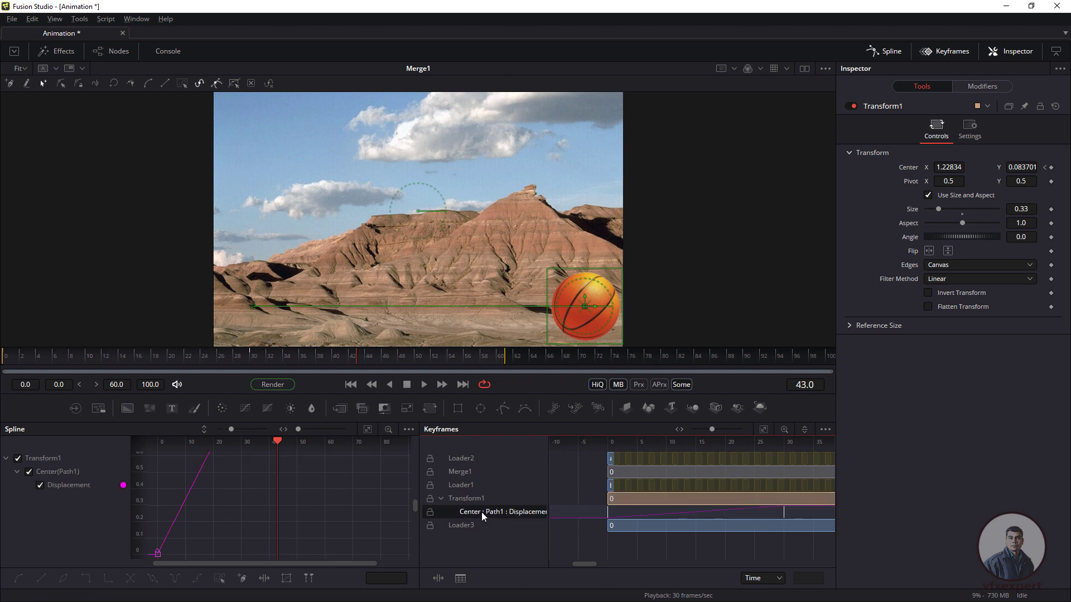
{"action": "left_click", "coordinate": [240, 511]}
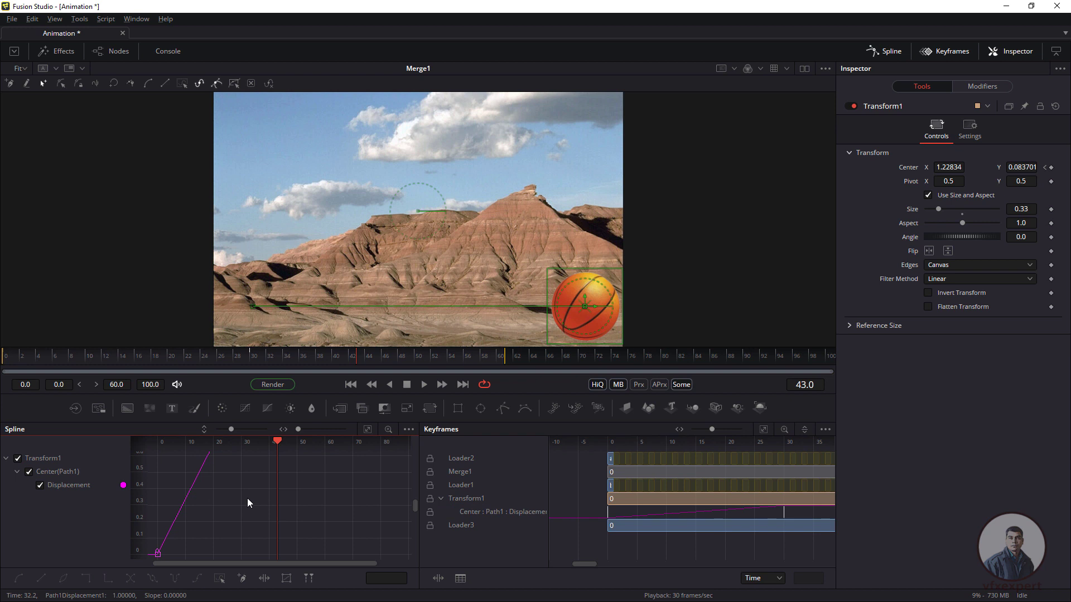
{"action": "key", "text": "ctrl+f"}
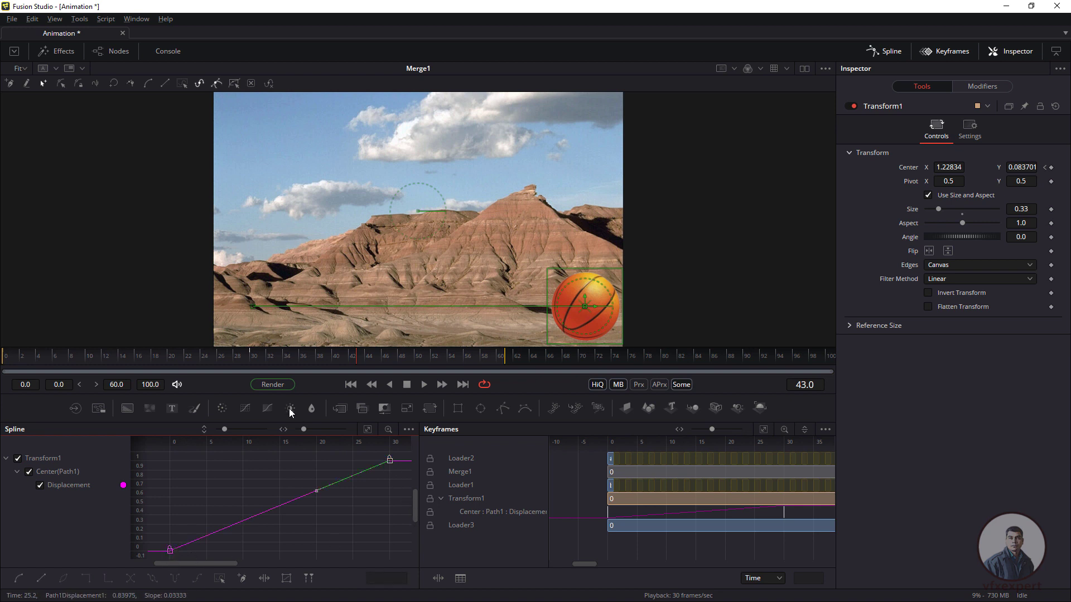
{"action": "left_click_drag", "start_coordinate": [238, 356], "coordinate": [249, 375]}
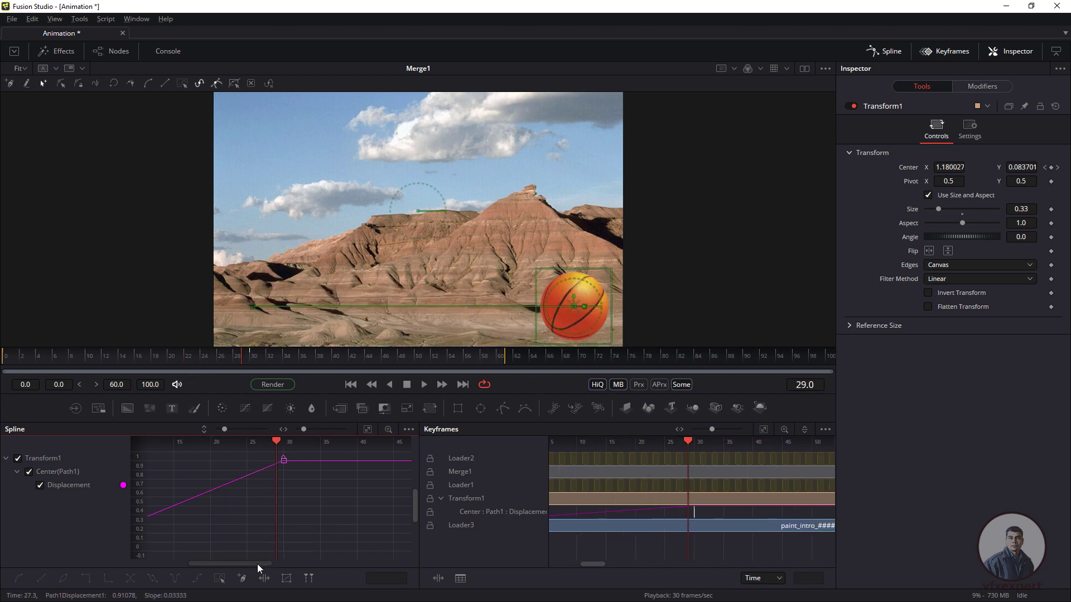
{"action": "left_click_drag", "start_coordinate": [256, 564], "coordinate": [243, 562]}
{"action": "scroll", "coordinate": [278, 533], "scroll_direction": "left", "scroll_amount": 2}
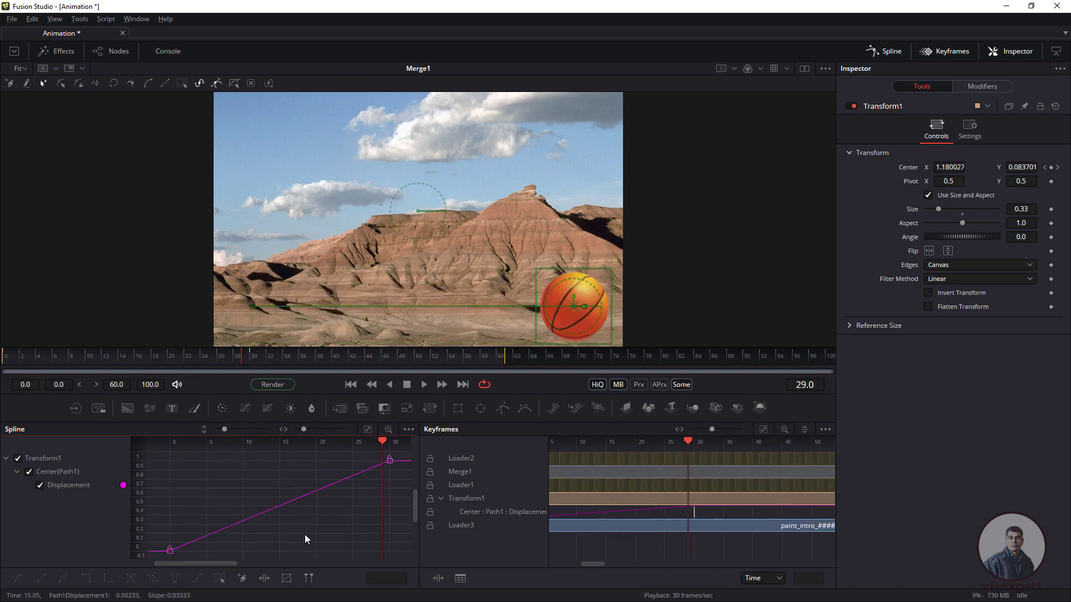
{"action": "key", "text": "shift+Left"}
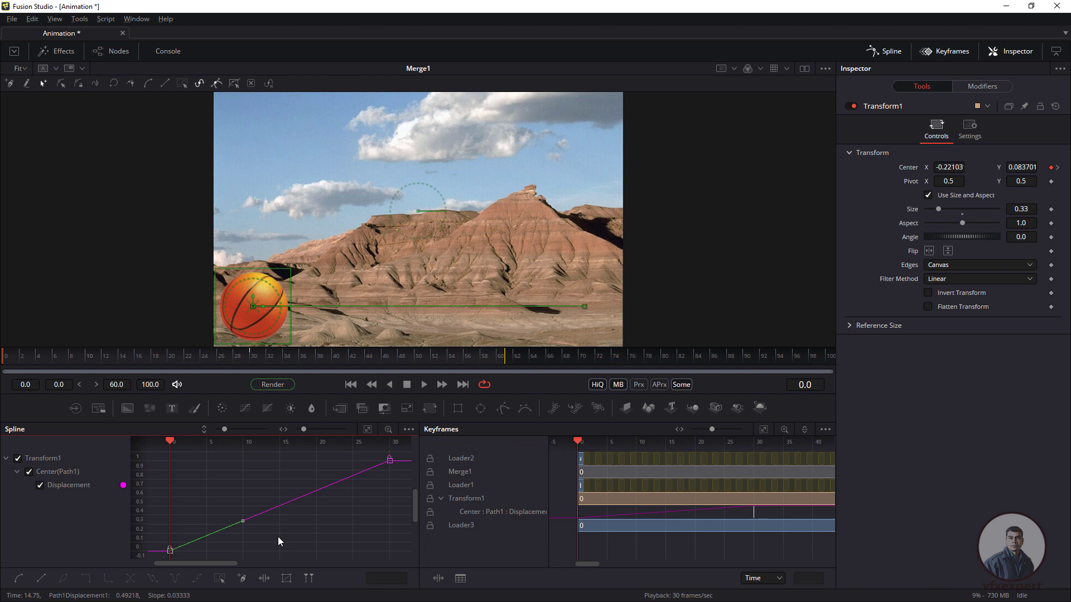
Smooth the curve's first keyframe, raise its handle steeply for a fast start, and play with the Keyframes editor hidden.
{"action": "left_click", "coordinate": [170, 551]}
{"action": "left_click", "coordinate": [18, 580]}
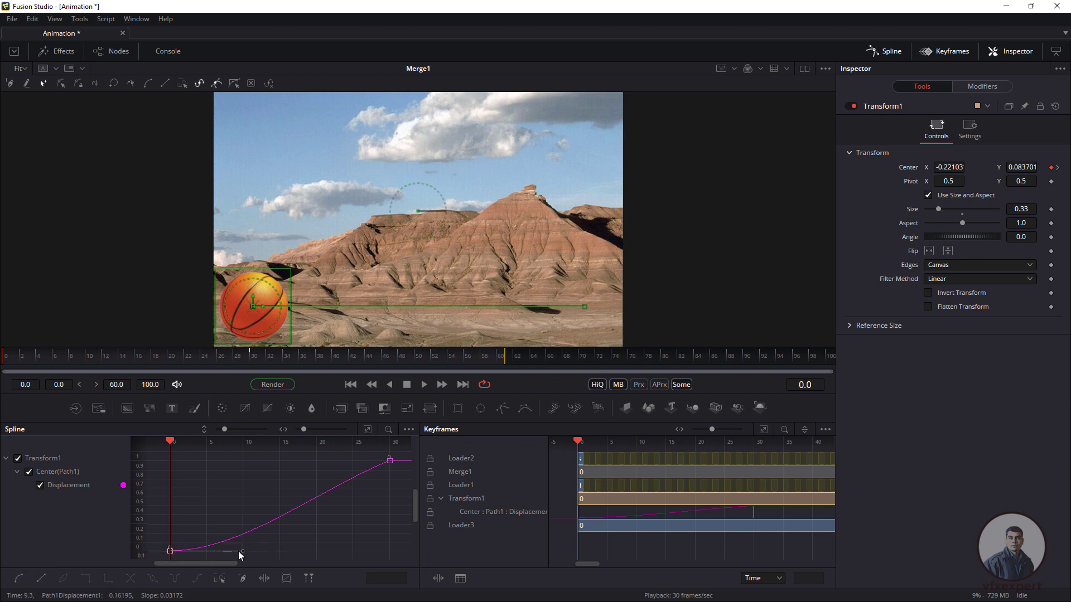
{"action": "left_click_drag", "start_coordinate": [241, 554], "coordinate": [207, 482]}
{"action": "left_click", "coordinate": [427, 387]}
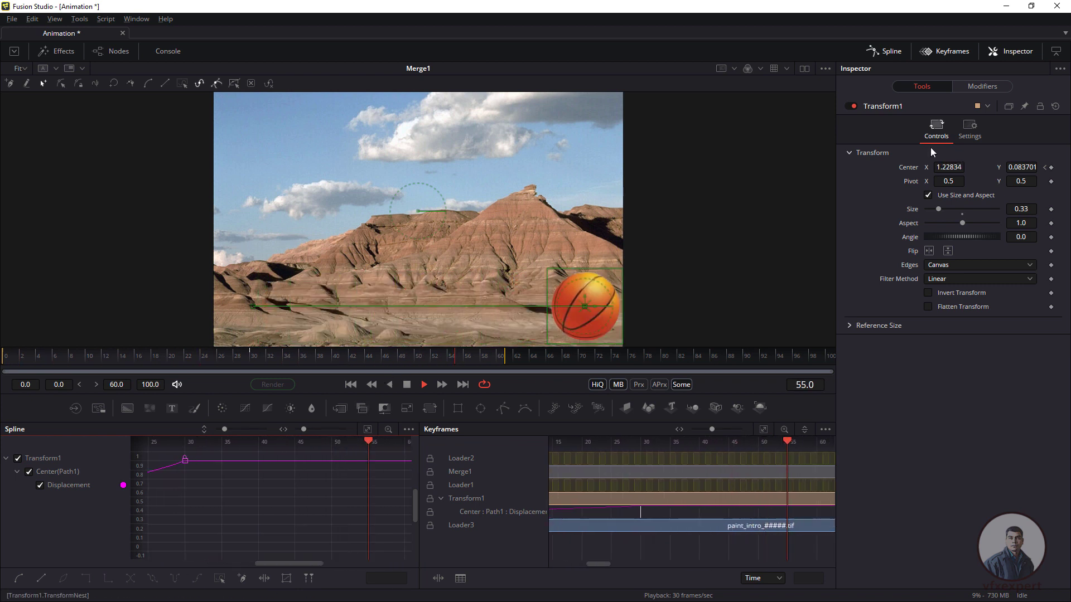
{"action": "left_click", "coordinate": [945, 50]}
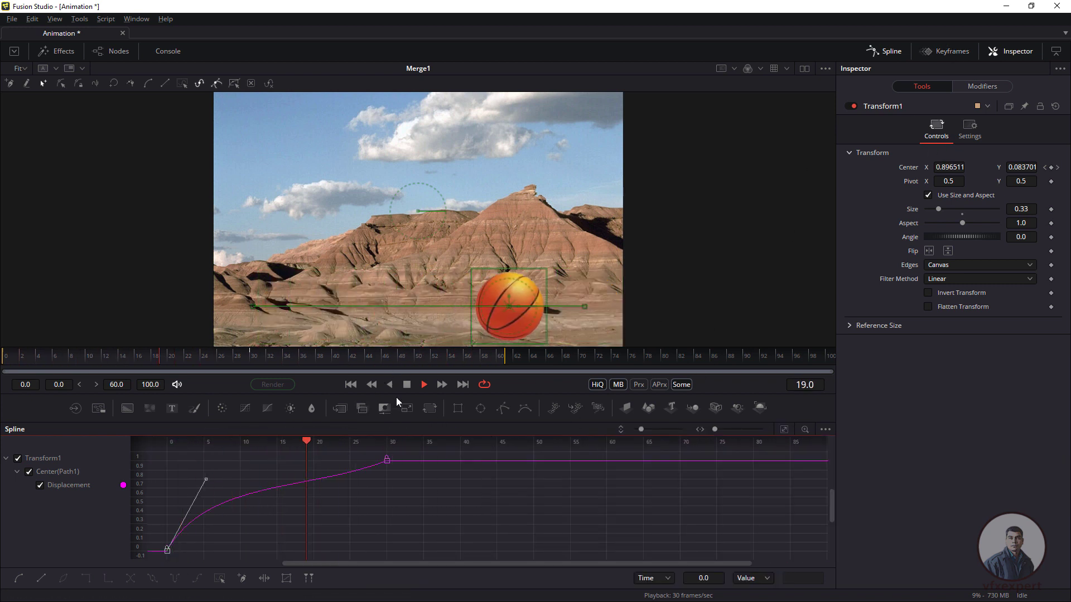
{"action": "left_click", "coordinate": [406, 384]}
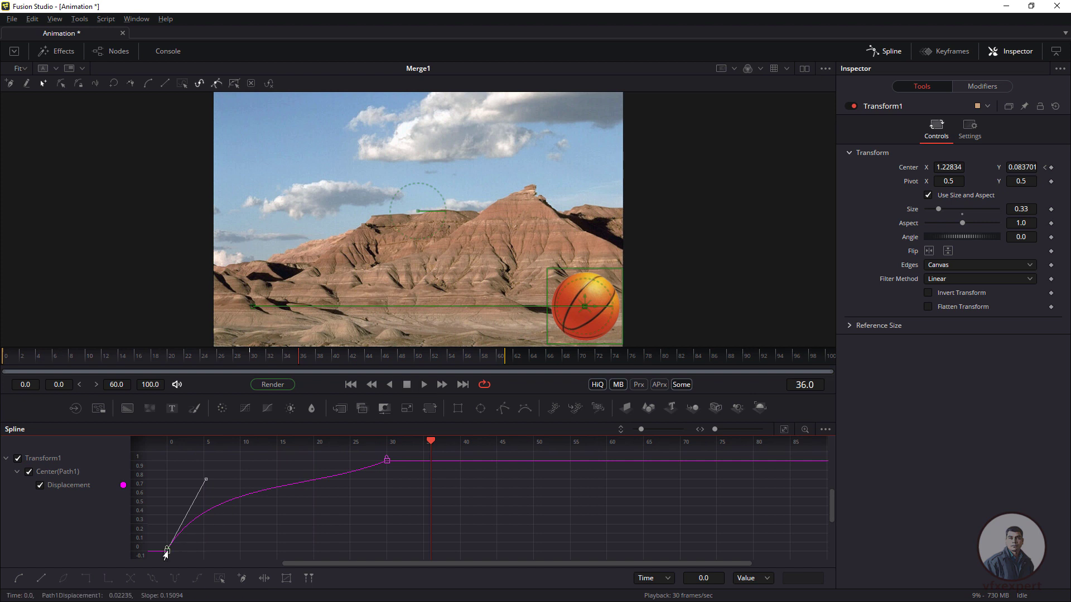
Smooth the frame 0 keyframe back to a flat handle and smooth the frame 30 keyframe of the displacement curve.
{"action": "left_click", "coordinate": [21, 578]}
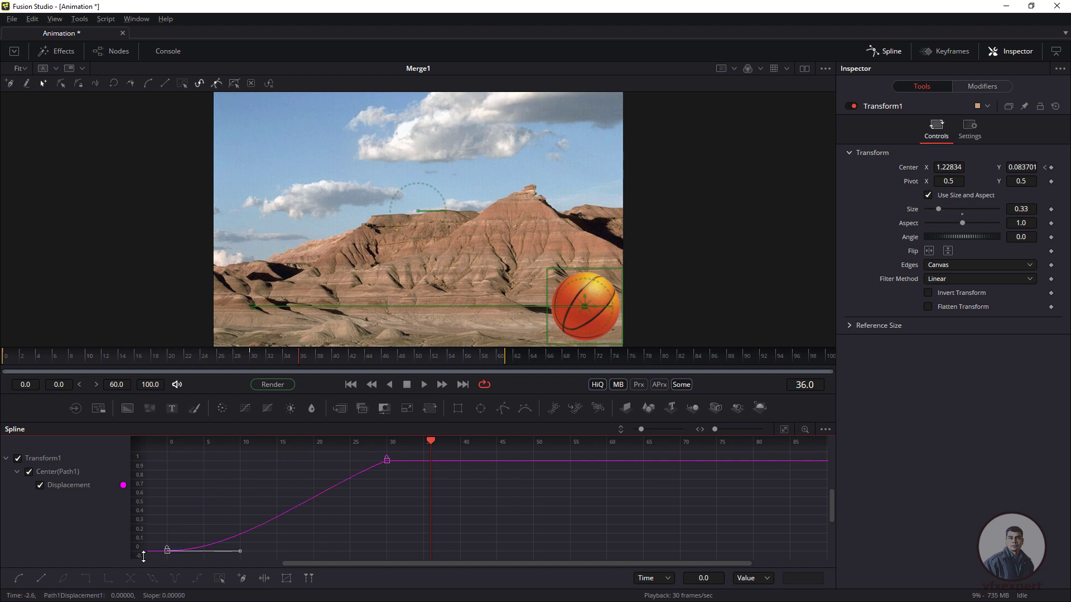
{"action": "left_click", "coordinate": [384, 462]}
{"action": "left_click", "coordinate": [23, 582]}
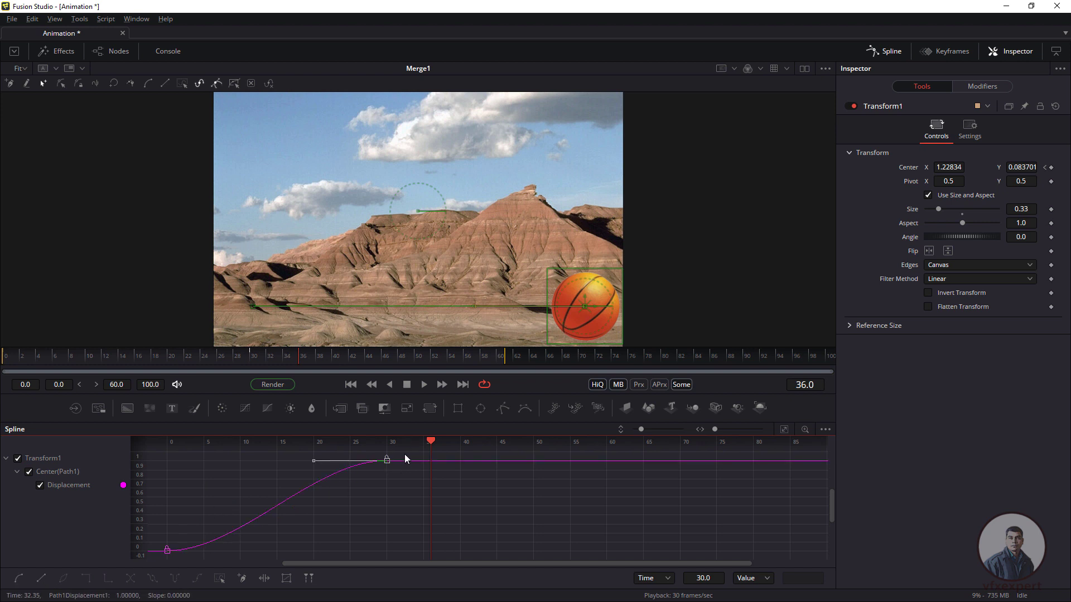
{"action": "scroll", "coordinate": [403, 458], "scroll_direction": "down", "scroll_amount": 3}
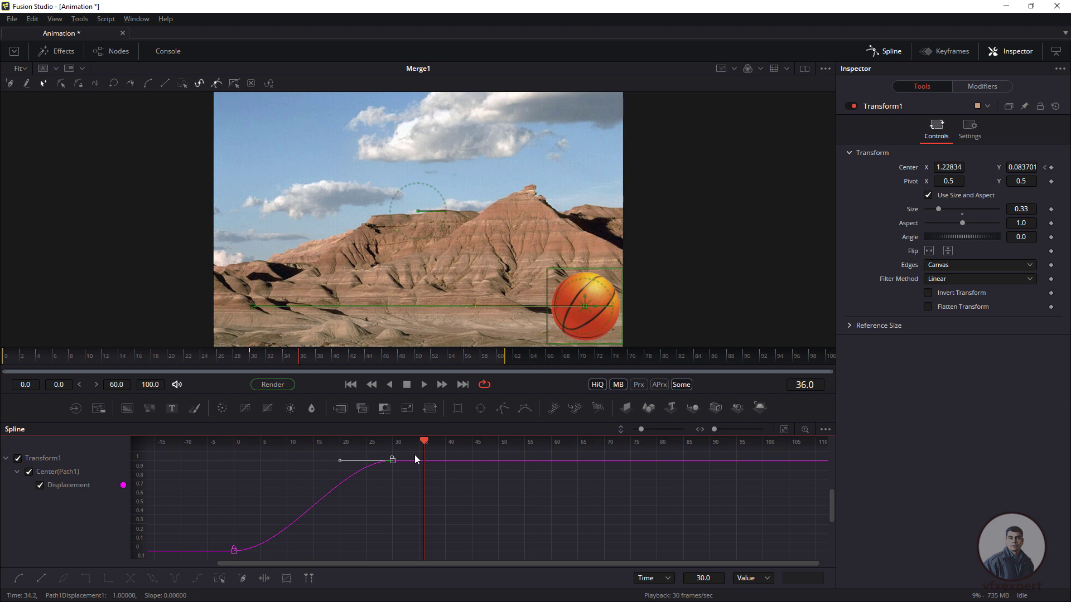
Select both displacement keyframes, make them linear, and scrub back to frame 8.
{"action": "left_click_drag", "start_coordinate": [385, 519], "coordinate": [211, 580]}
{"action": "left_click", "coordinate": [39, 580]}
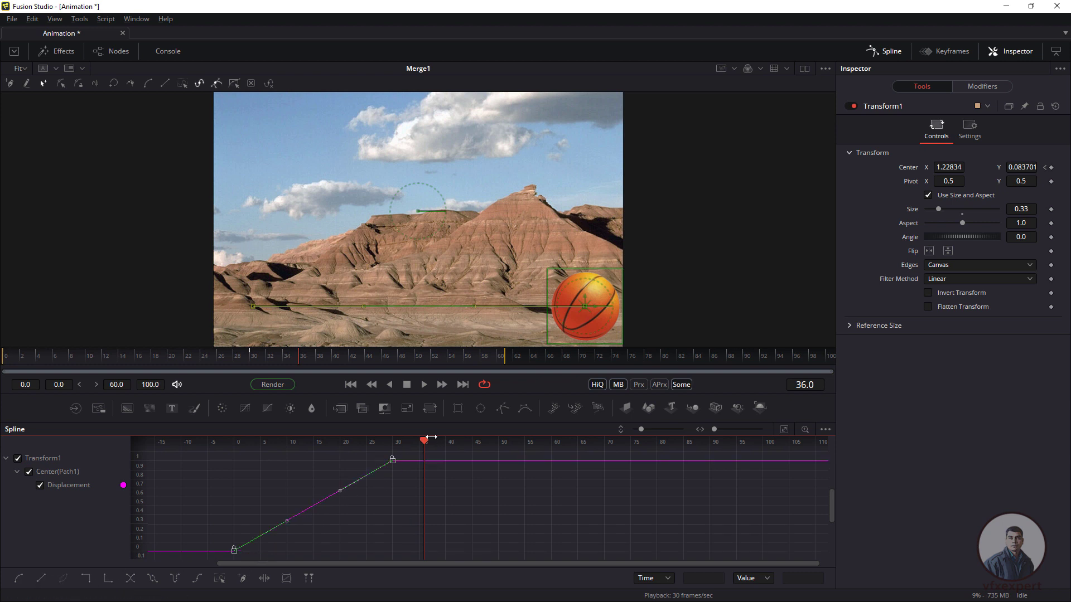
{"action": "left_click_drag", "start_coordinate": [426, 440], "coordinate": [275, 510]}
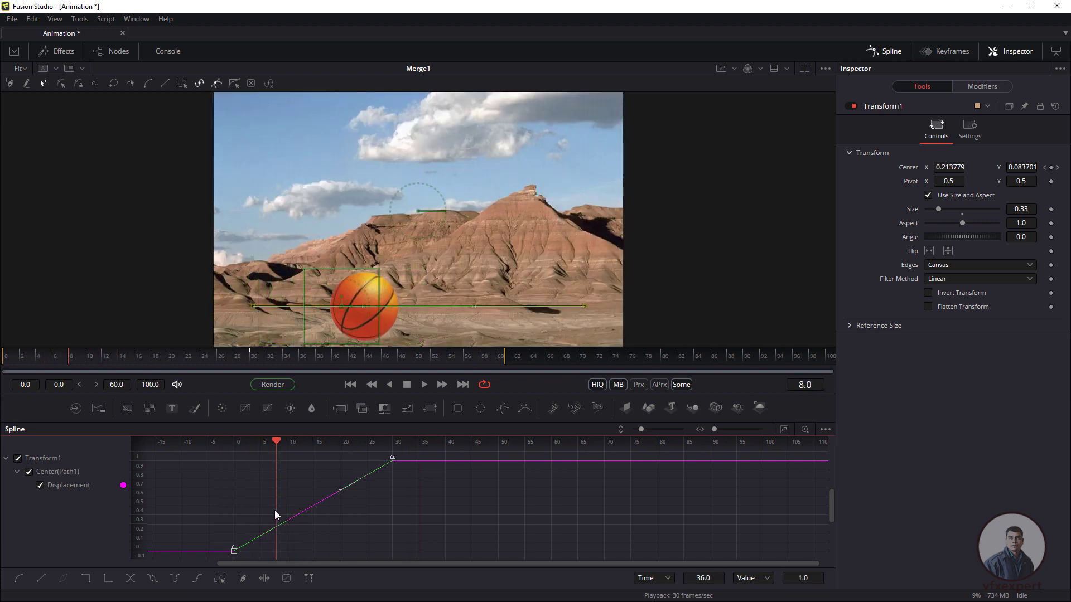
Smooth both displacement keyframes into an ease-in and ease-out curve and play the animation from frame 0.
{"action": "left_click", "coordinate": [20, 579]}
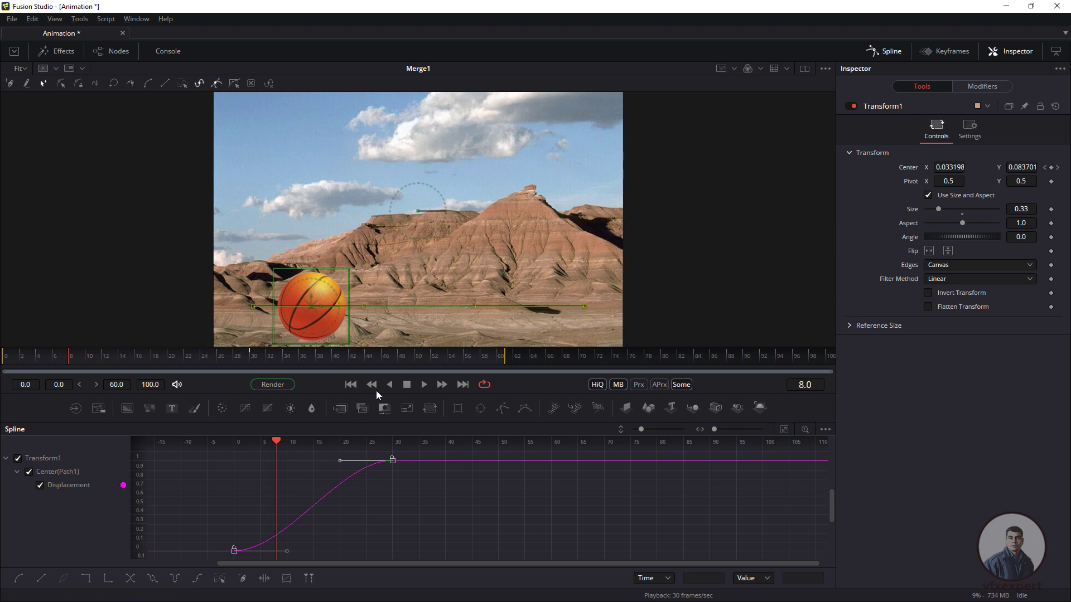
{"action": "left_click", "coordinate": [353, 385]}
{"action": "left_click", "coordinate": [424, 385]}
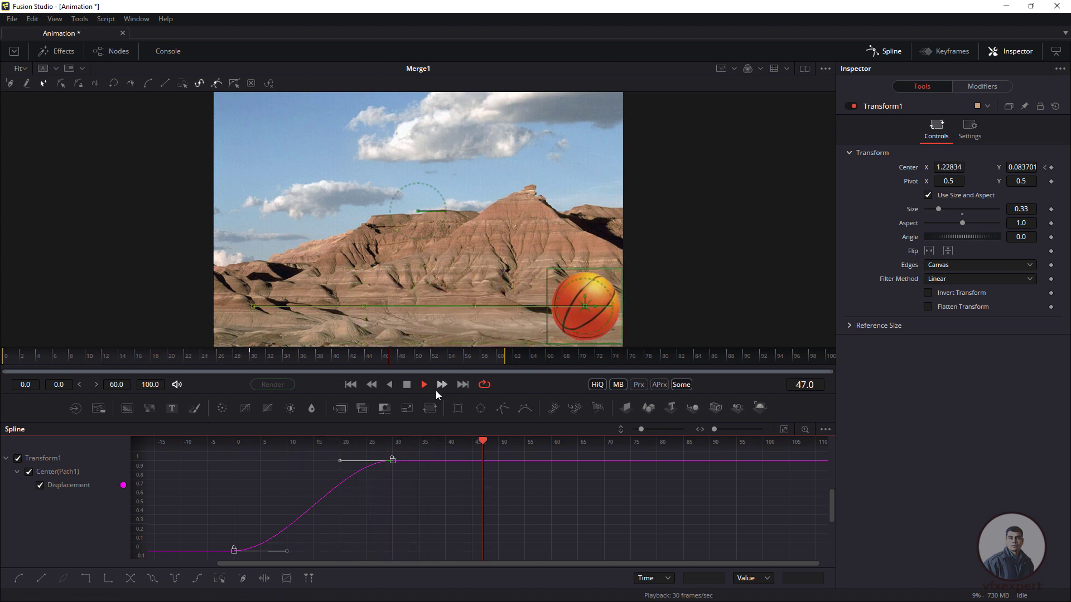
{"action": "left_click", "coordinate": [407, 384]}
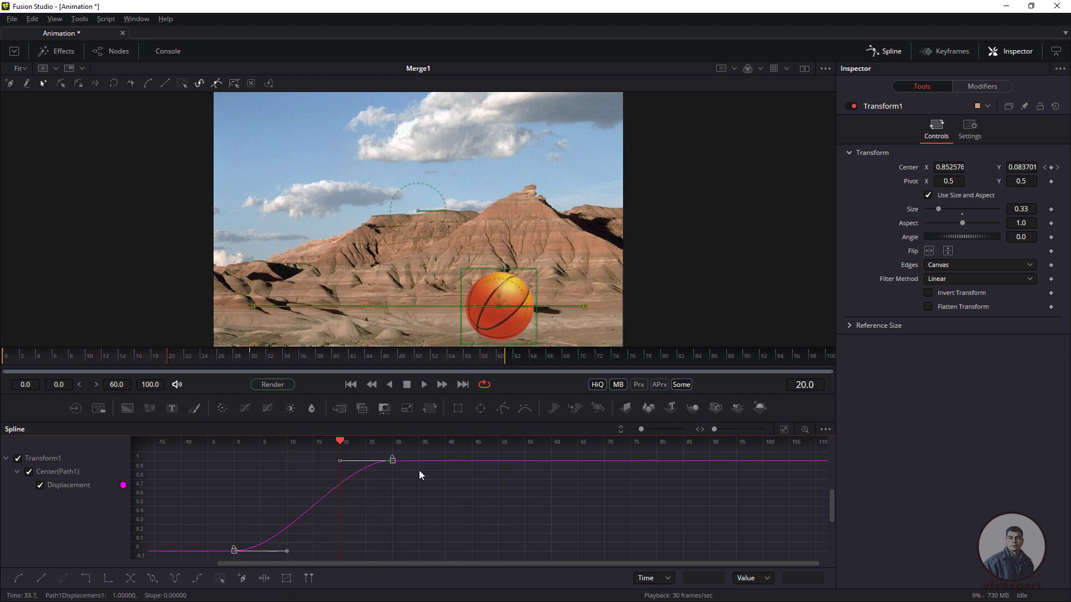
Loop the displacement curve beyond frame 30 and play the repeating motion from frame 0.
{"action": "left_click", "coordinate": [158, 579]}
{"action": "left_click", "coordinate": [350, 384]}
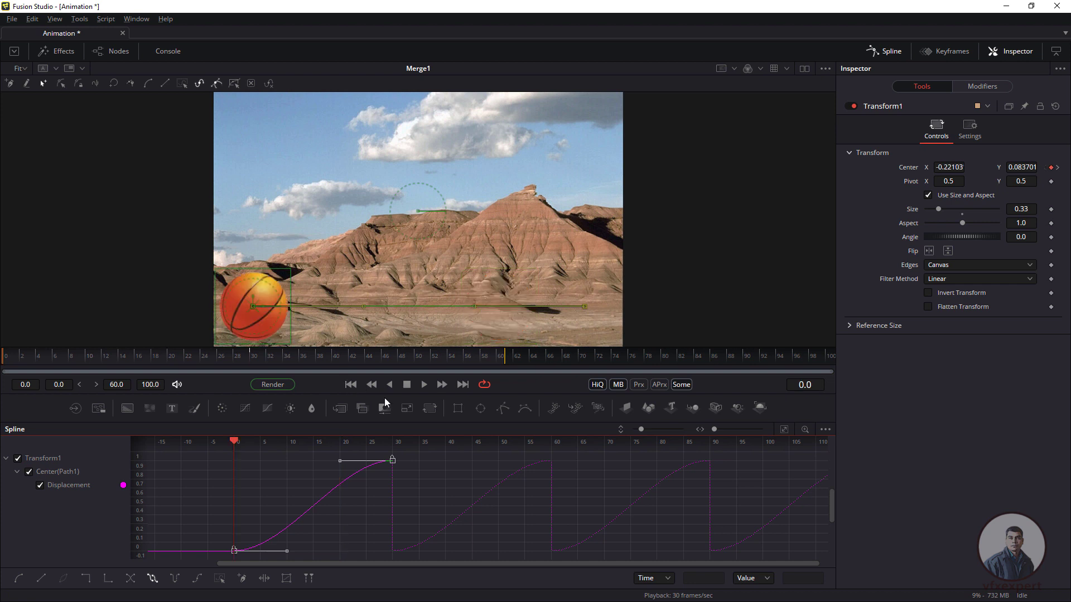
{"action": "left_click", "coordinate": [424, 384]}
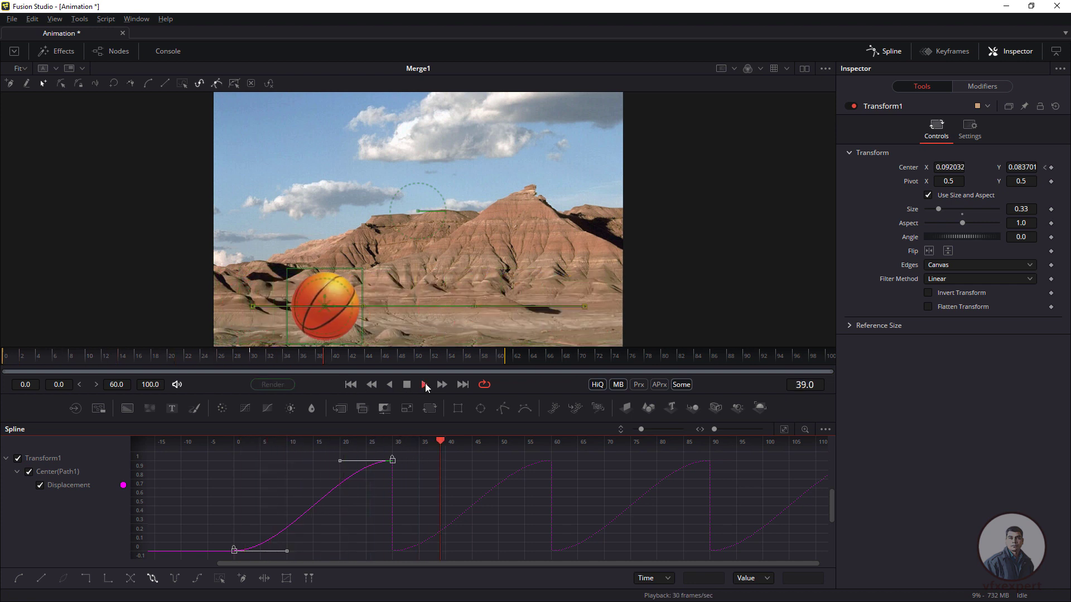
Stop playback, switch the displacement curve's repetition from loop to ping-pong, and play the animation.
{"action": "left_click", "coordinate": [407, 385]}
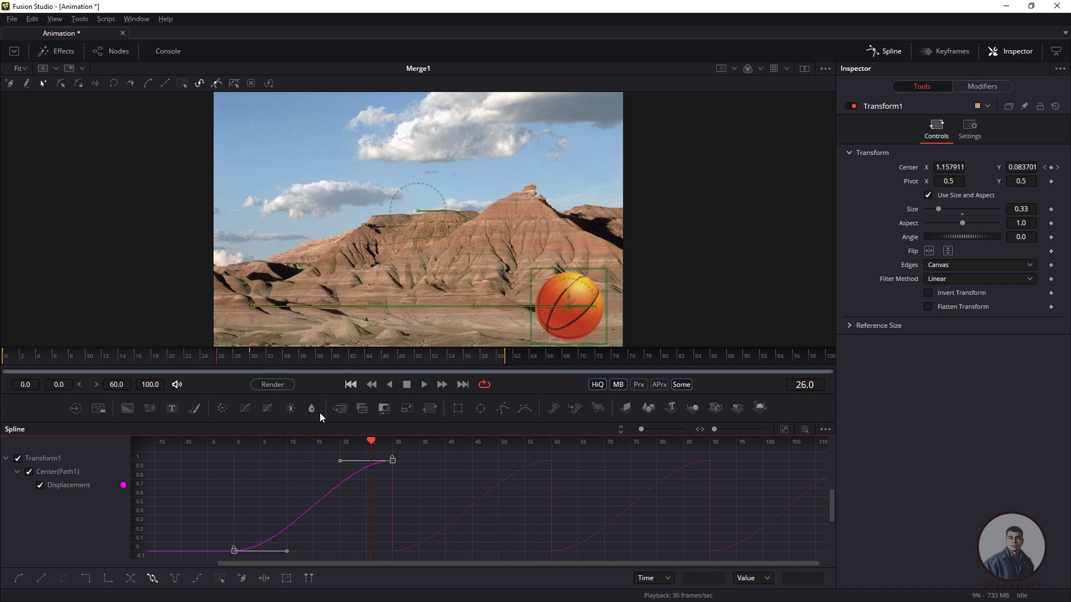
{"action": "left_click", "coordinate": [175, 578]}
{"action": "left_click", "coordinate": [423, 385]}
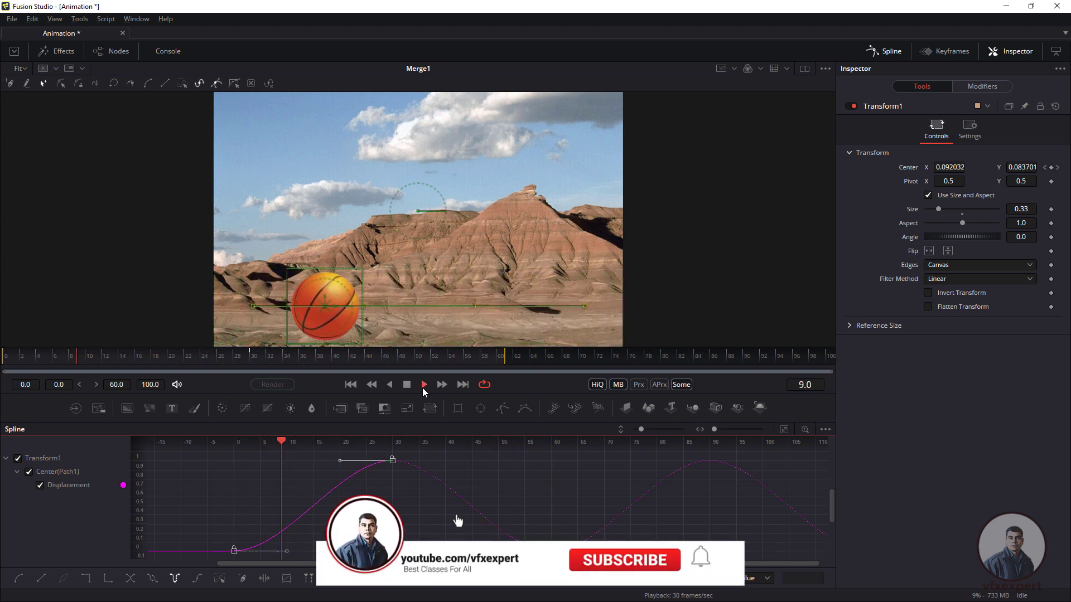
{"action": "left_click", "coordinate": [407, 385]}
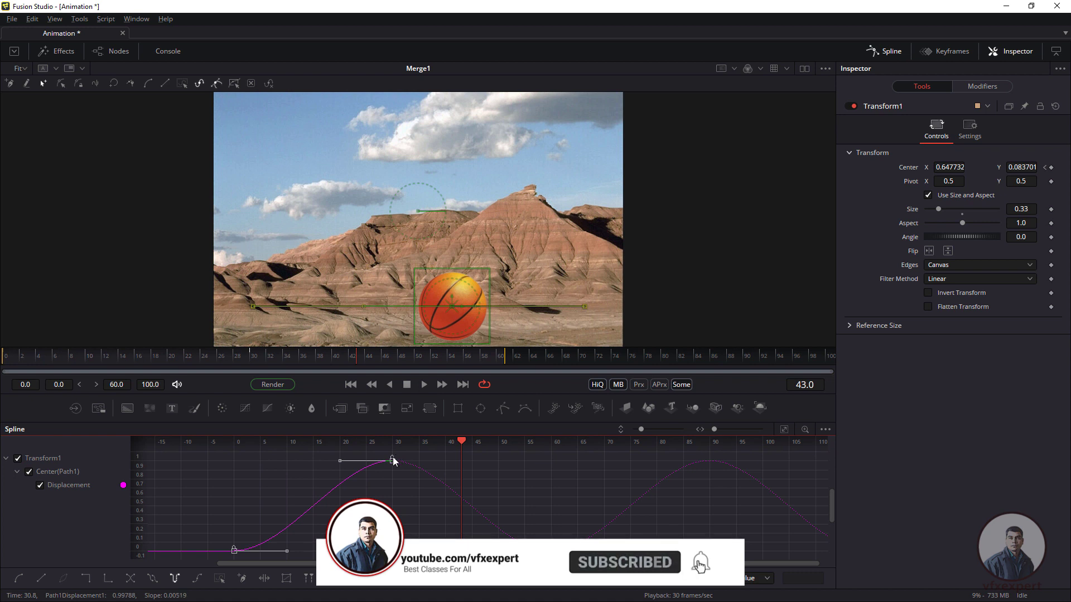
Make both displacement keyframes linear and play the ping-pong motion from frame 0.
{"action": "left_click", "coordinate": [39, 580]}
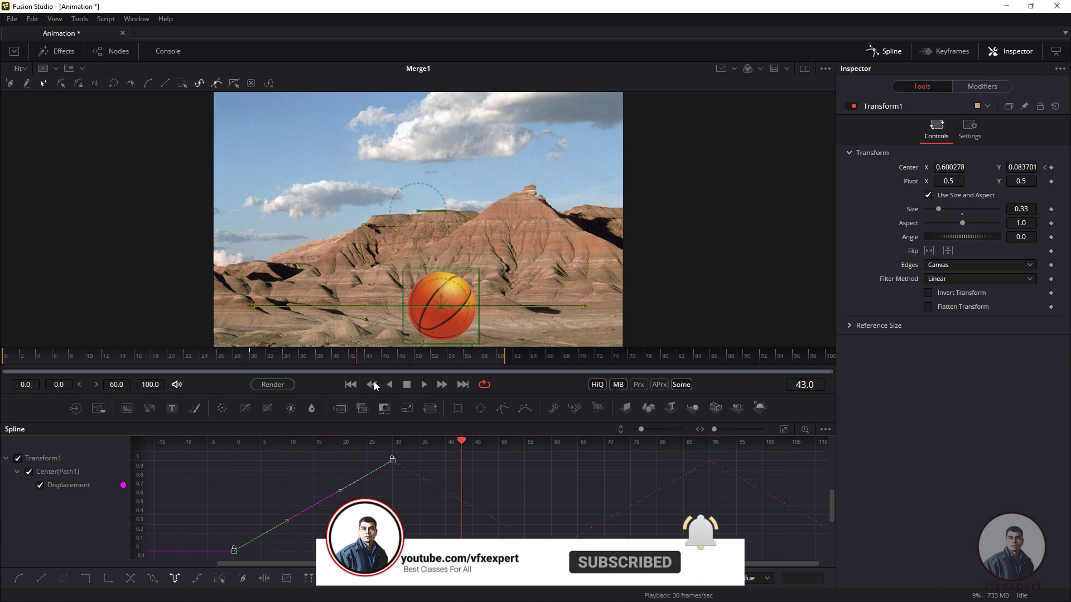
{"action": "left_click", "coordinate": [351, 384]}
{"action": "left_click", "coordinate": [422, 385]}
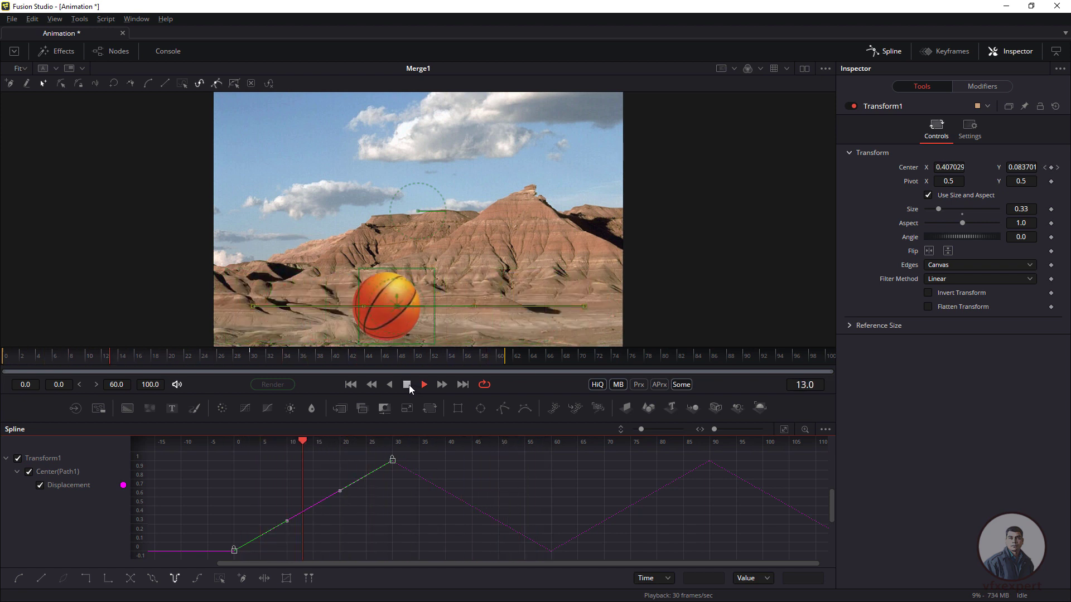
{"action": "left_click", "coordinate": [408, 385]}
Turn off the ping-pong repetition of the displacement curve and scrub back to frame 0.
{"action": "left_click", "coordinate": [175, 578]}
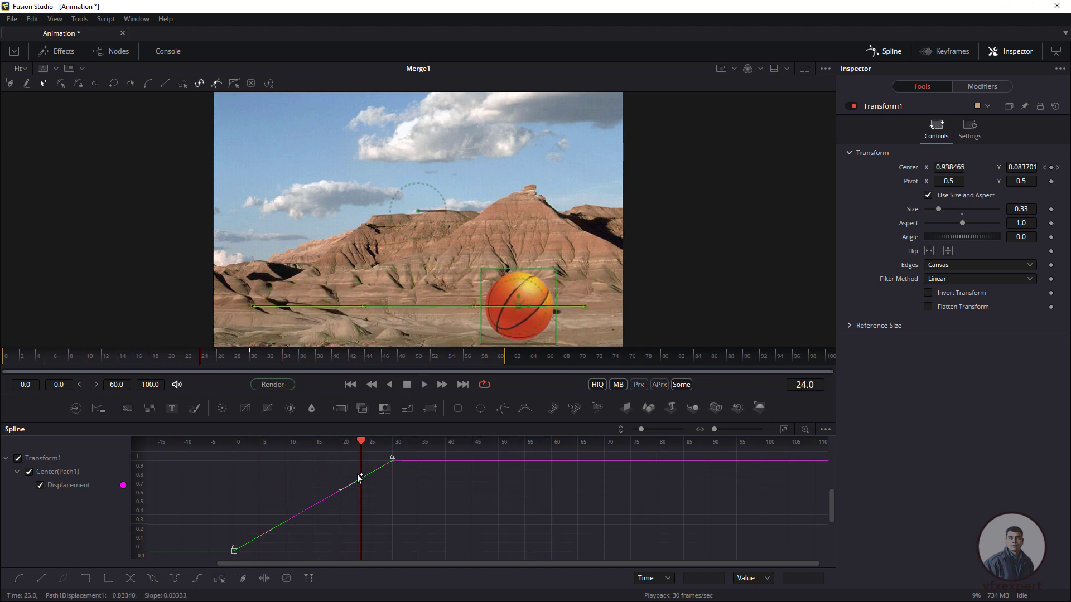
{"action": "left_click_drag", "start_coordinate": [362, 441], "coordinate": [234, 498]}
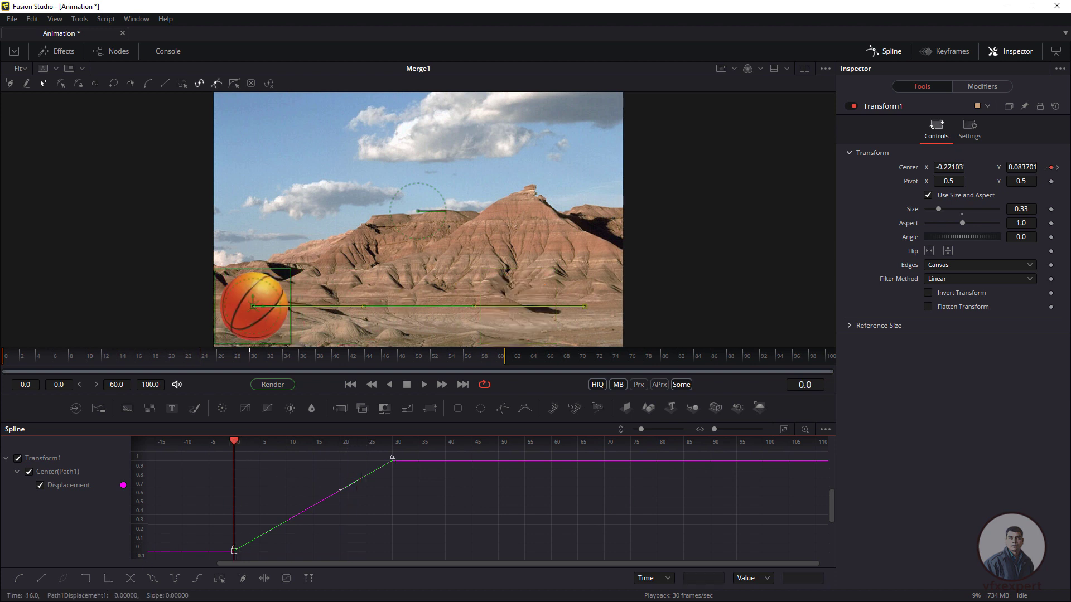
Reverse the displacement curve, play the reversed motion, and reverse the curve back to its original direction.
{"action": "left_click", "coordinate": [130, 579]}
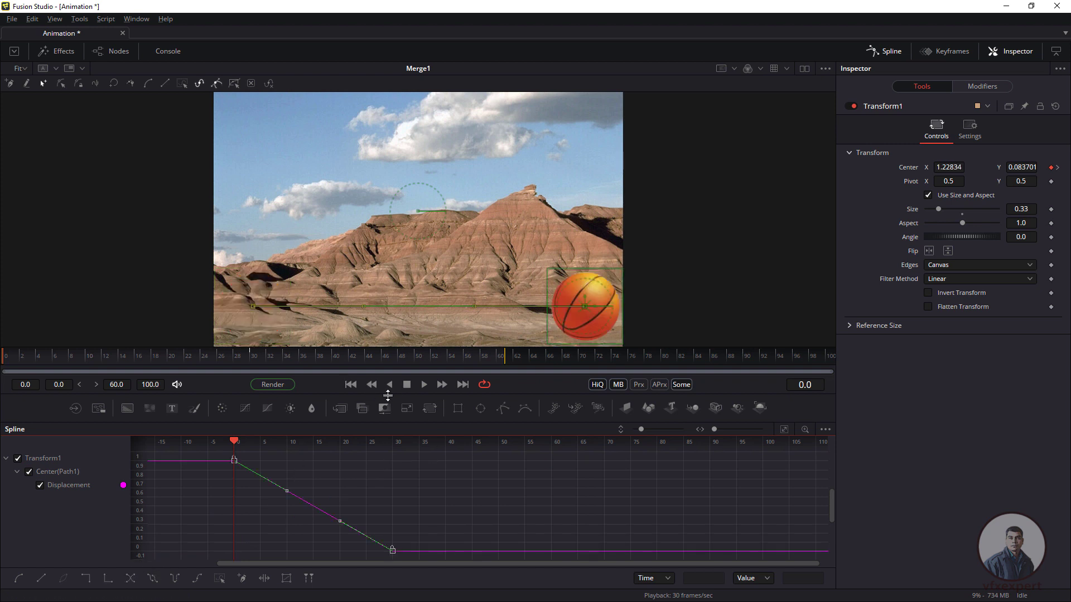
{"action": "left_click", "coordinate": [425, 390]}
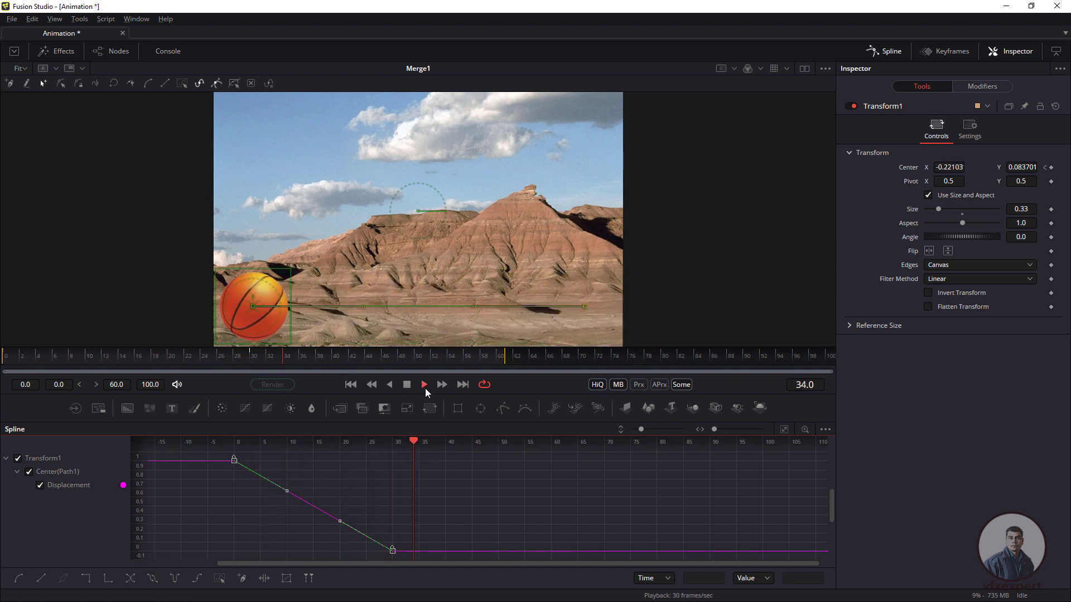
{"action": "left_click", "coordinate": [407, 385]}
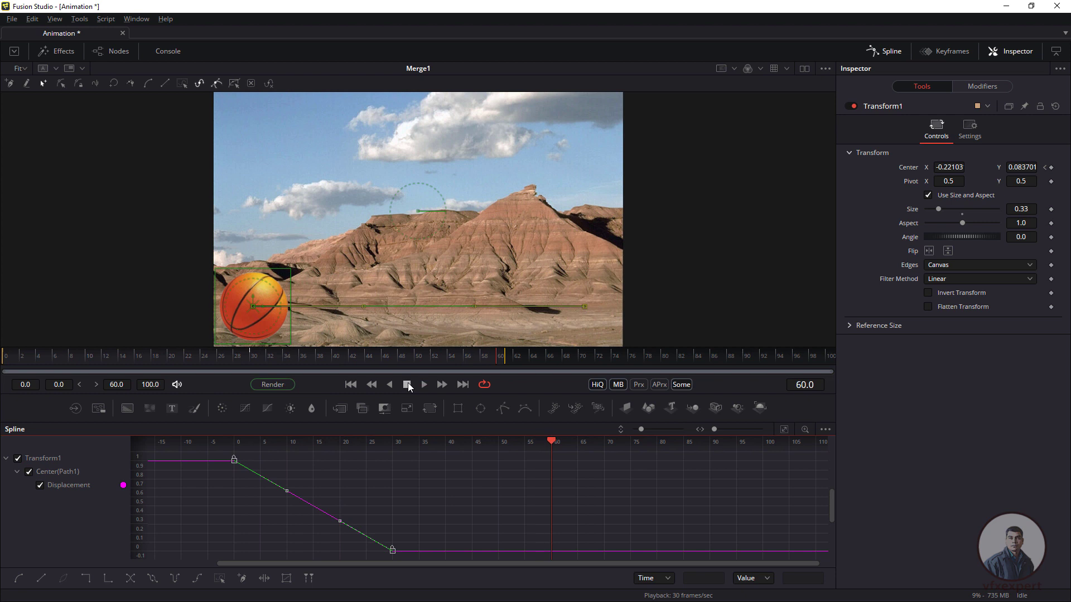
{"action": "left_click", "coordinate": [129, 579]}
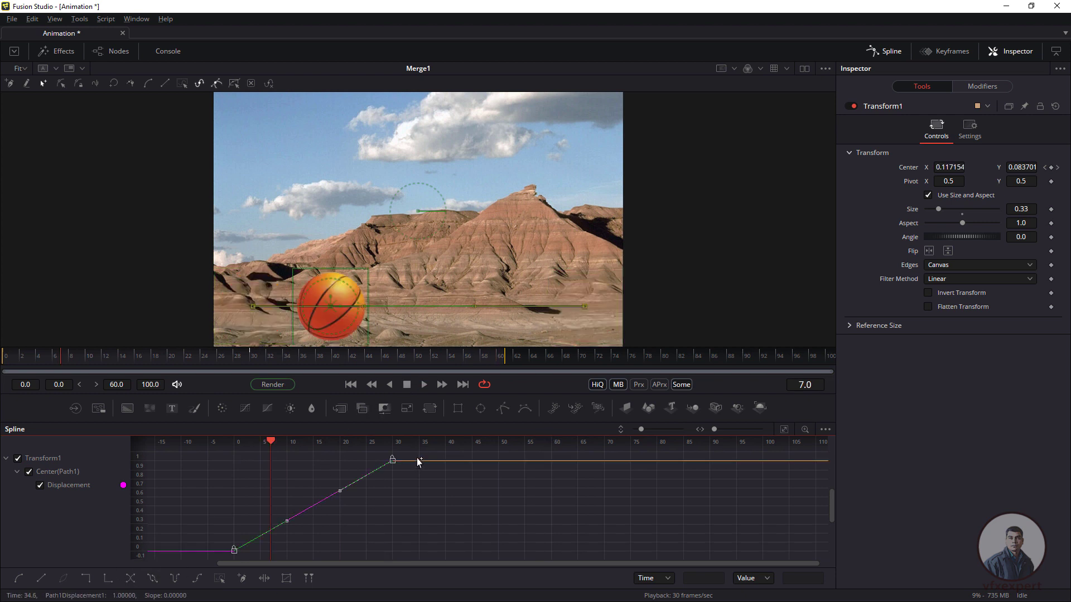
Stretch both displacement keyframes with the shape box so the motion ends at about frame 46, and play from frame 0.
{"action": "left_click_drag", "start_coordinate": [414, 454], "coordinate": [217, 560]}
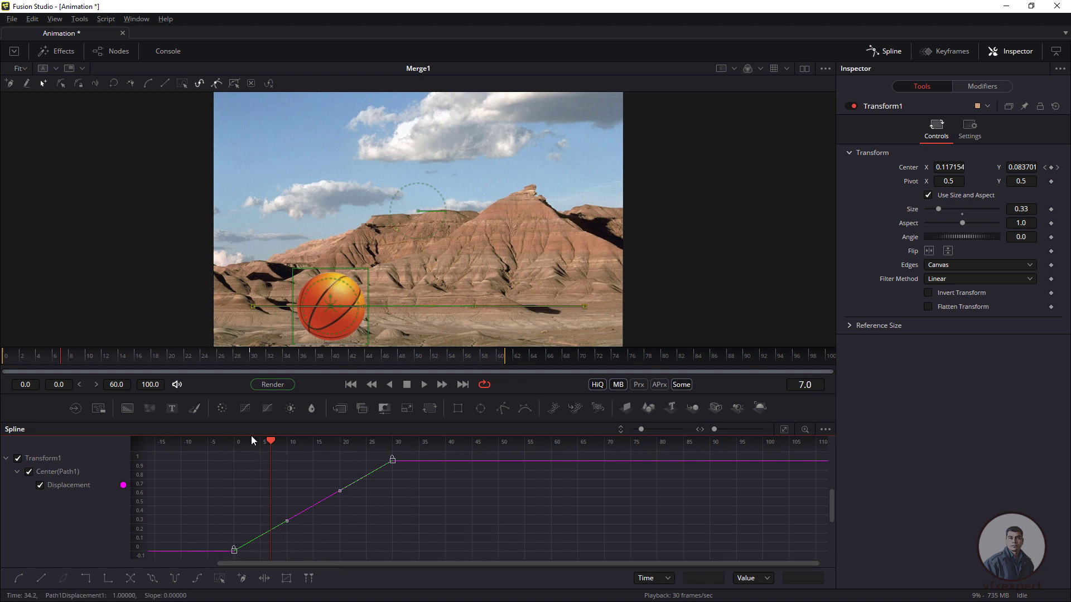
{"action": "left_click", "coordinate": [285, 580]}
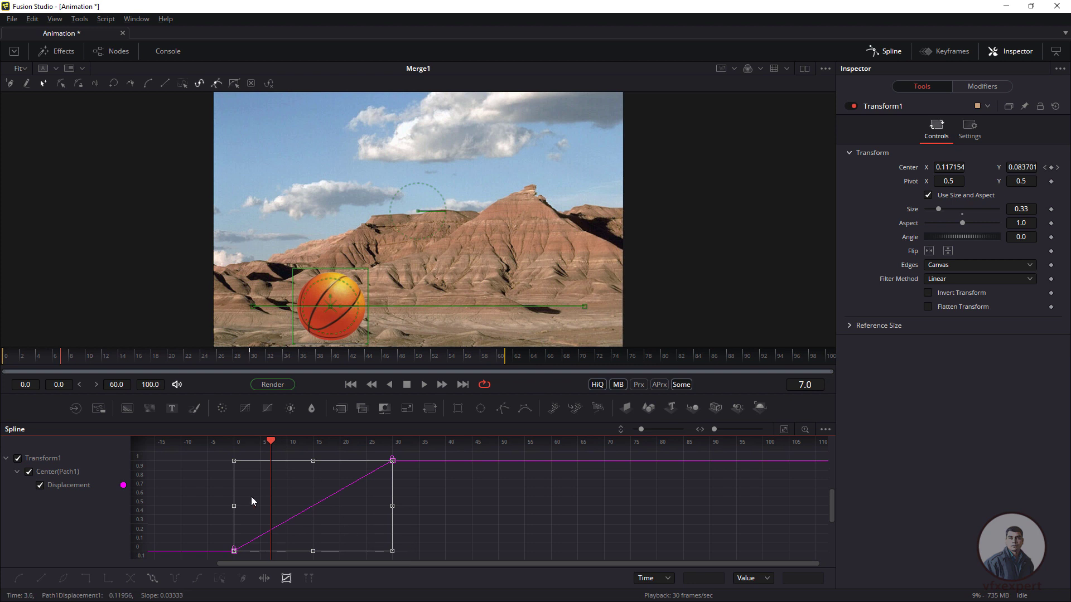
{"action": "left_click_drag", "start_coordinate": [392, 505], "coordinate": [477, 505]}
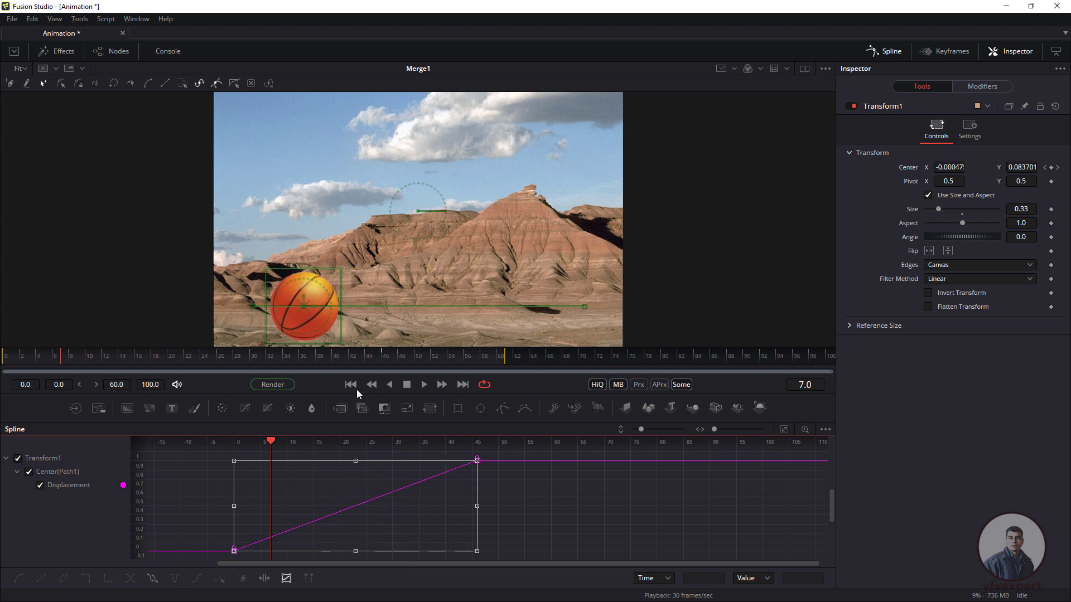
{"action": "left_click", "coordinate": [354, 385]}
{"action": "left_click", "coordinate": [425, 386]}
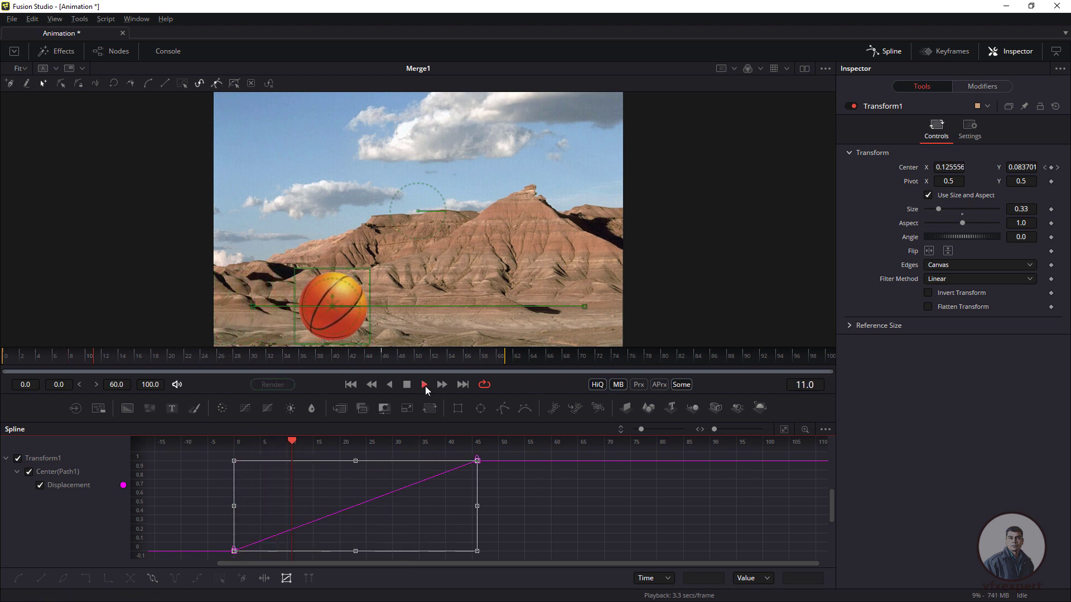
{"action": "left_click", "coordinate": [408, 384]}
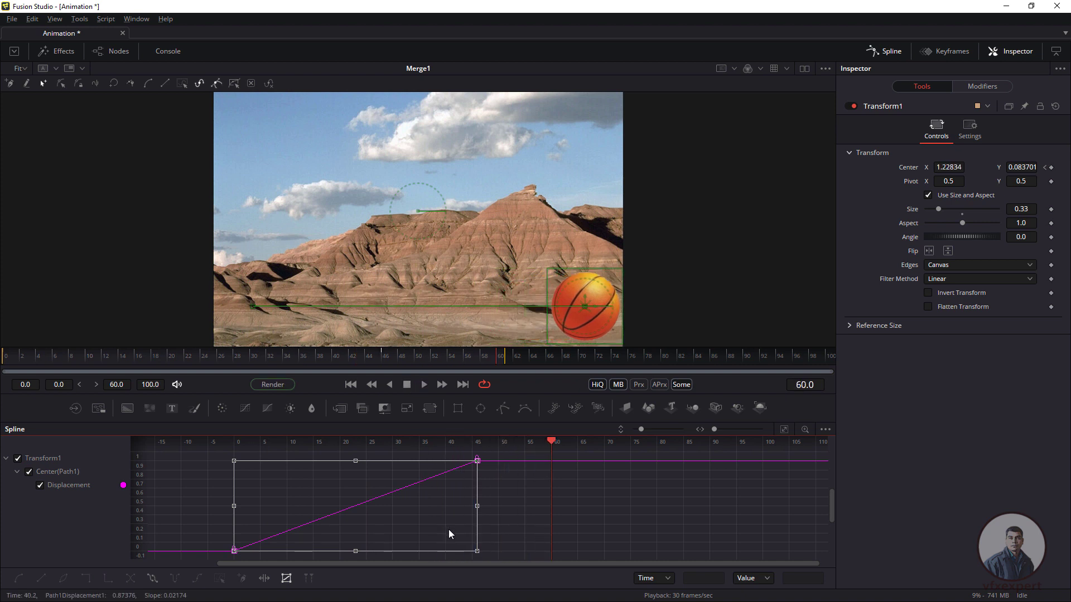
Compress the displacement curve to end at about frame 13, play it from frame 0, and turn off the shape box.
{"action": "left_click_drag", "start_coordinate": [476, 506], "coordinate": [306, 535]}
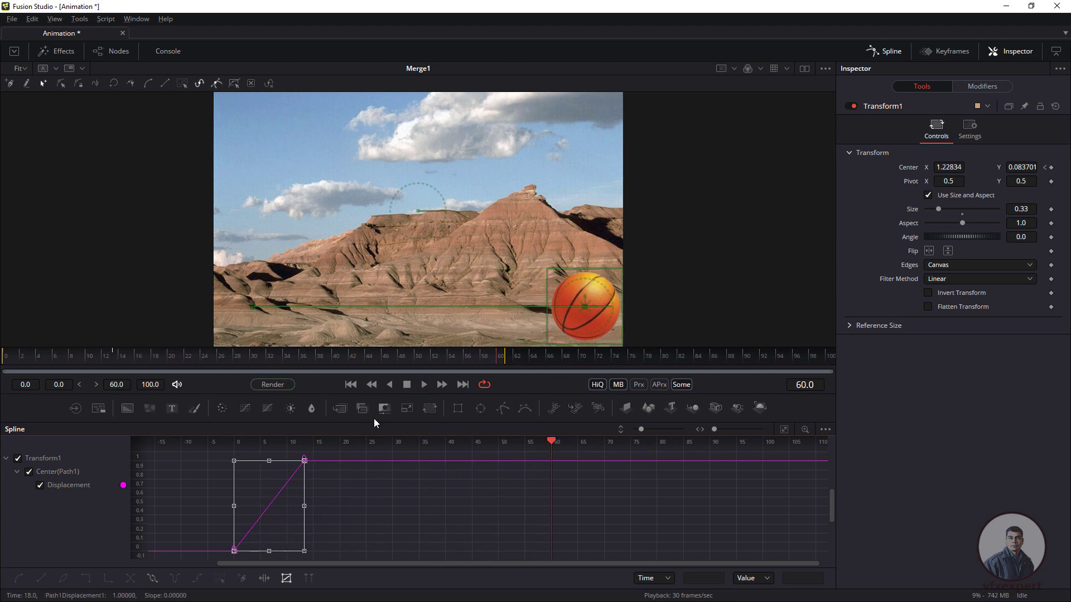
{"action": "left_click", "coordinate": [355, 385]}
{"action": "left_click", "coordinate": [426, 385]}
{"action": "left_click", "coordinate": [426, 384]}
{"action": "left_click", "coordinate": [286, 579]}
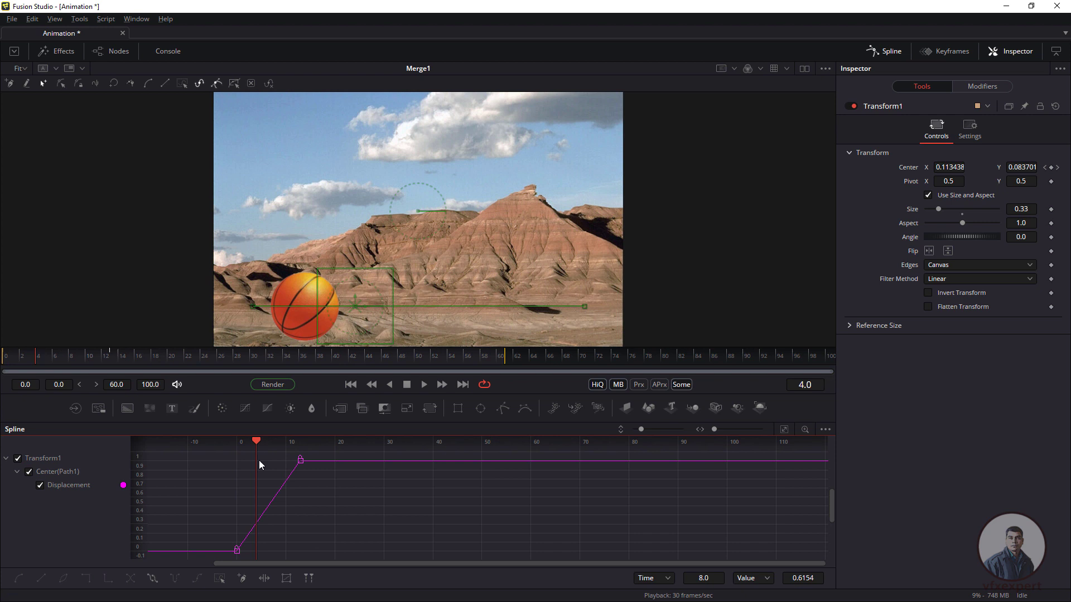
Select both displacement keyframes, apply ping-pong repetition, and play the animation from frame 0.
{"action": "left_click_drag", "start_coordinate": [258, 461], "coordinate": [226, 556]}
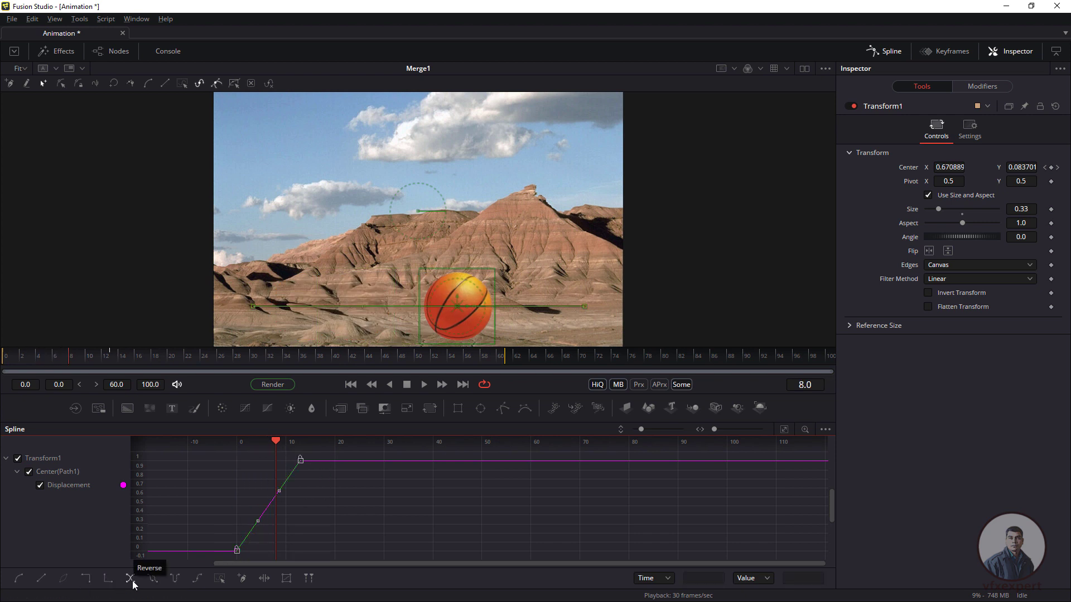
{"action": "left_click", "coordinate": [172, 580]}
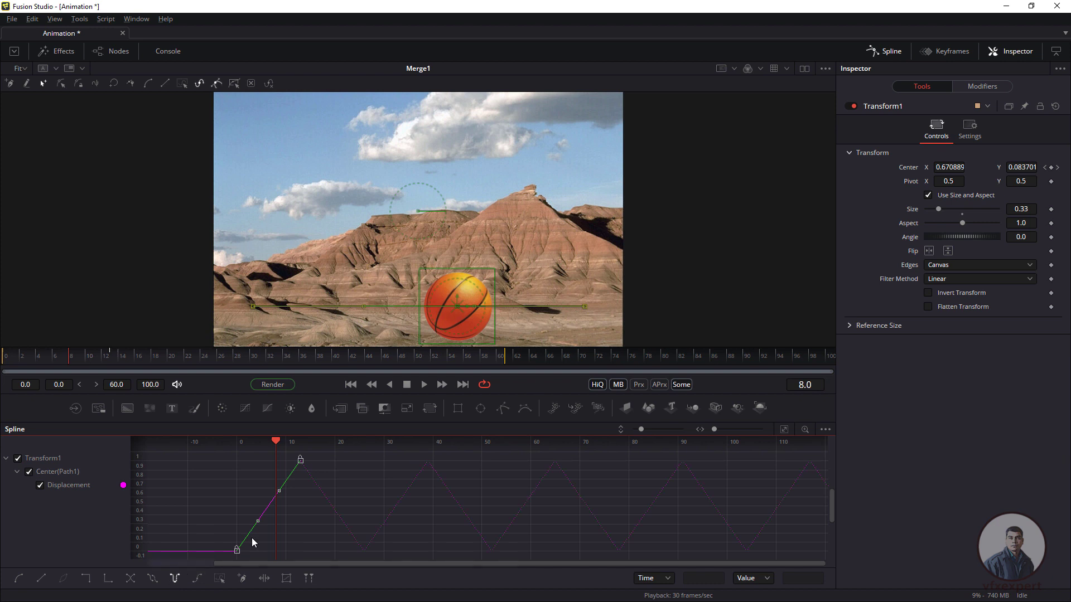
{"action": "left_click", "coordinate": [350, 385]}
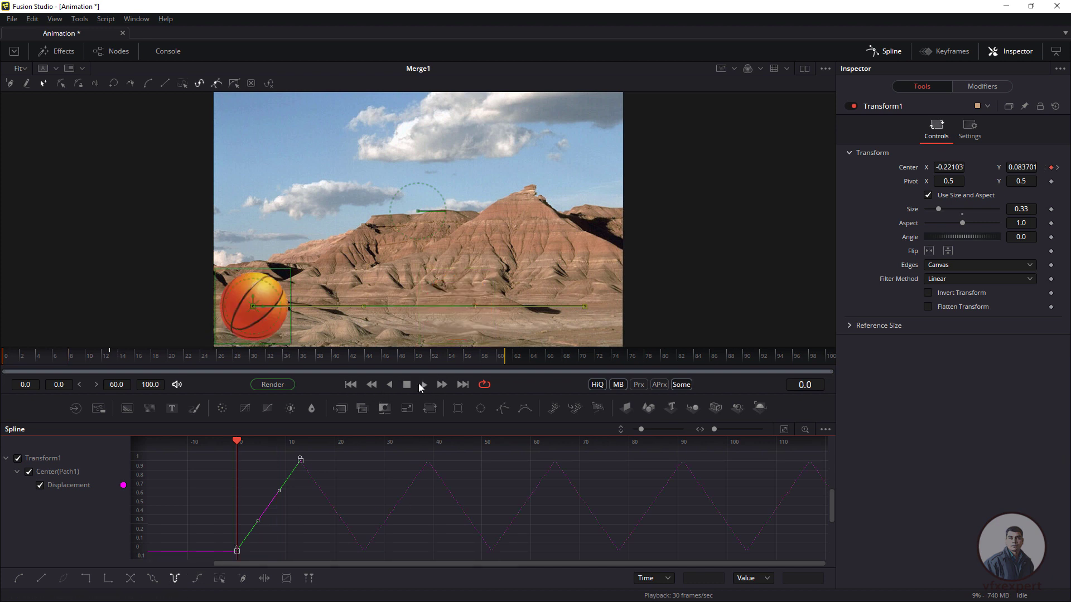
{"action": "left_click", "coordinate": [422, 386]}
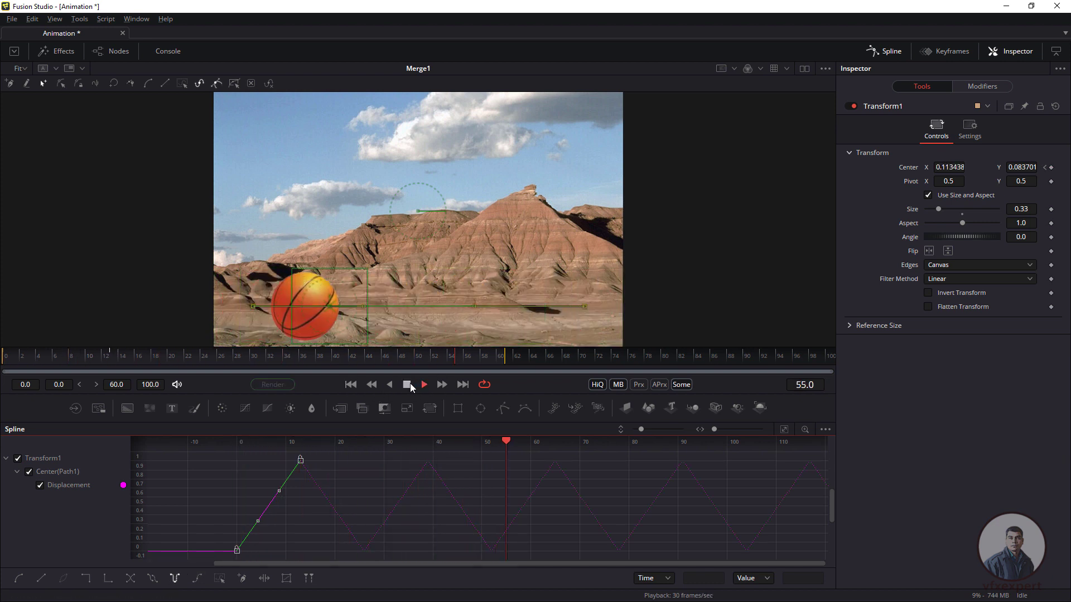
{"action": "left_click", "coordinate": [408, 384]}
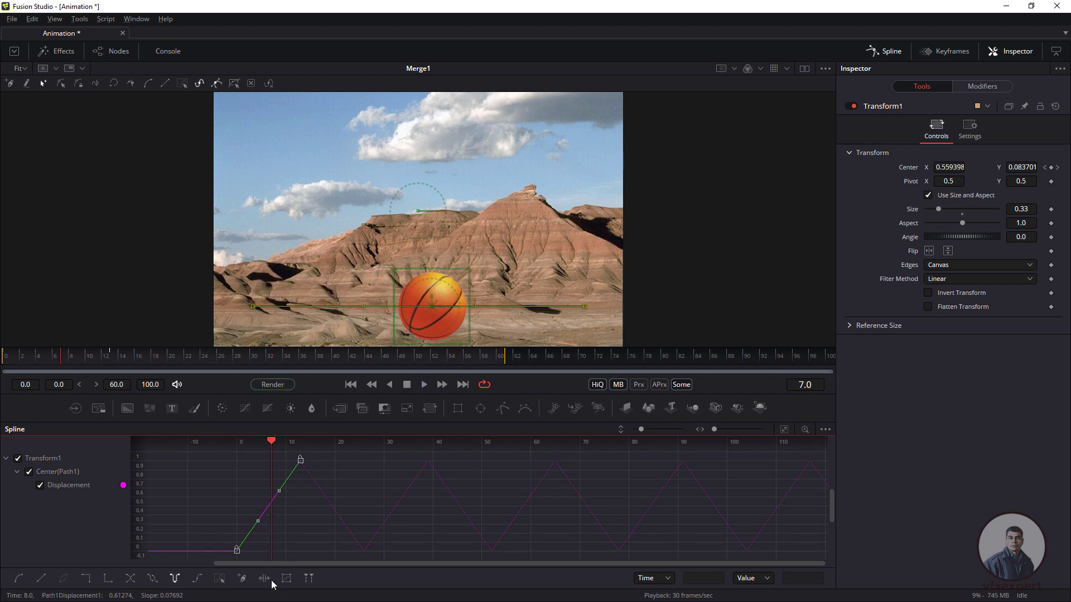
Stretch the ping-pong displacement curve with the shape box to end at about frame 18, and play the slower motion.
{"action": "left_click", "coordinate": [287, 578]}
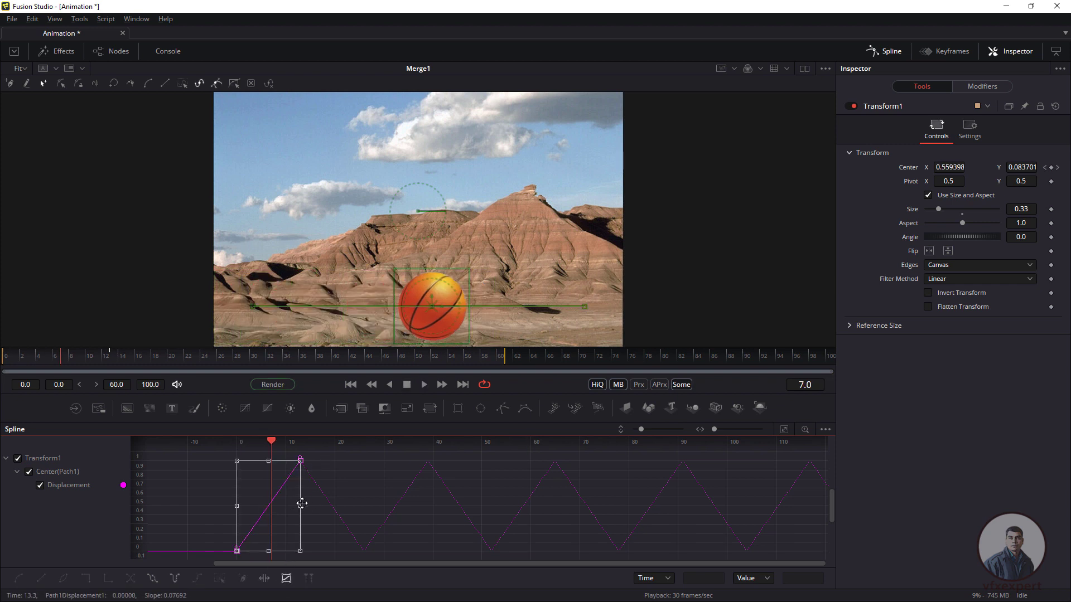
{"action": "left_click_drag", "start_coordinate": [300, 505], "coordinate": [326, 505]}
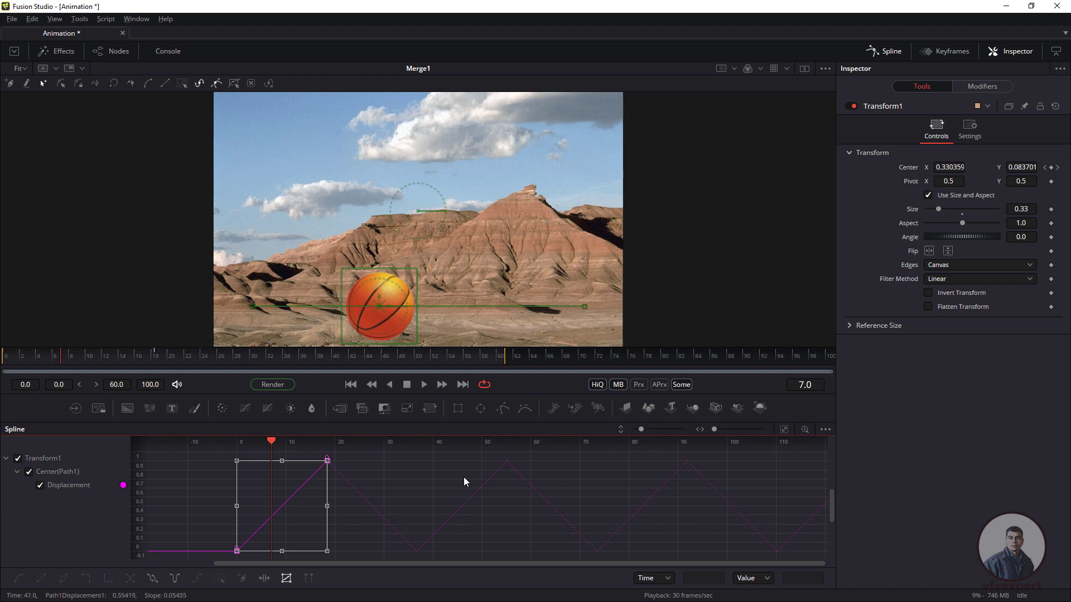
{"action": "left_click", "coordinate": [425, 385]}
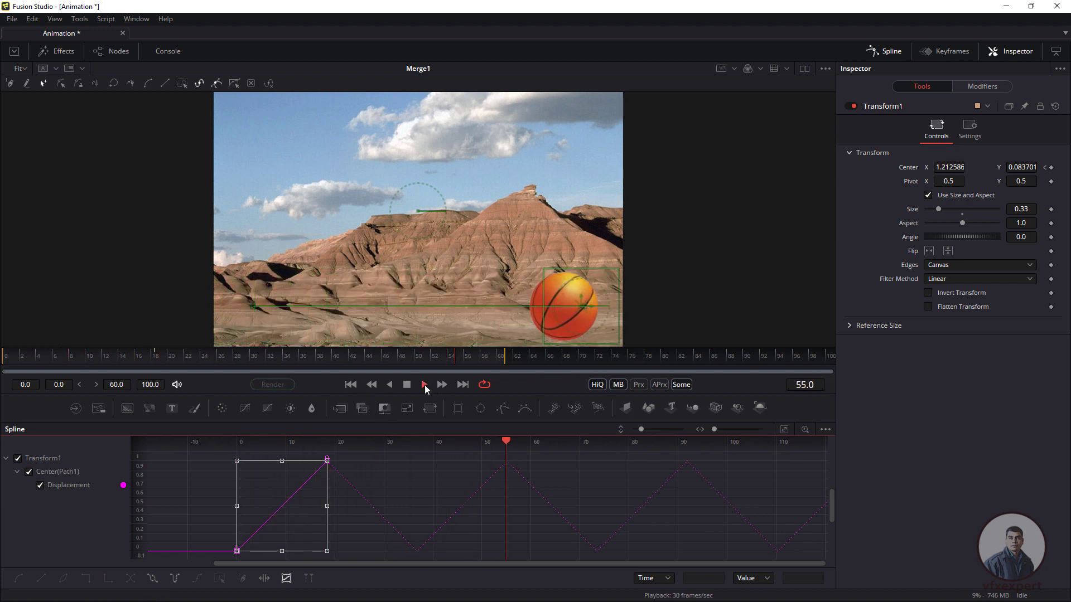
{"action": "left_click", "coordinate": [406, 385]}
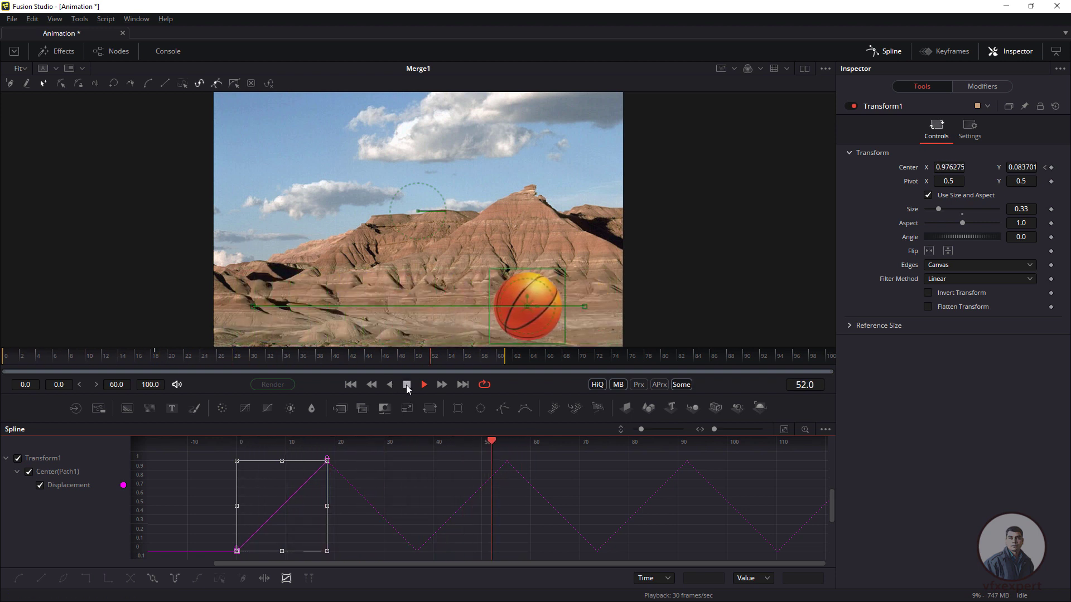
{"action": "left_click", "coordinate": [407, 385]}
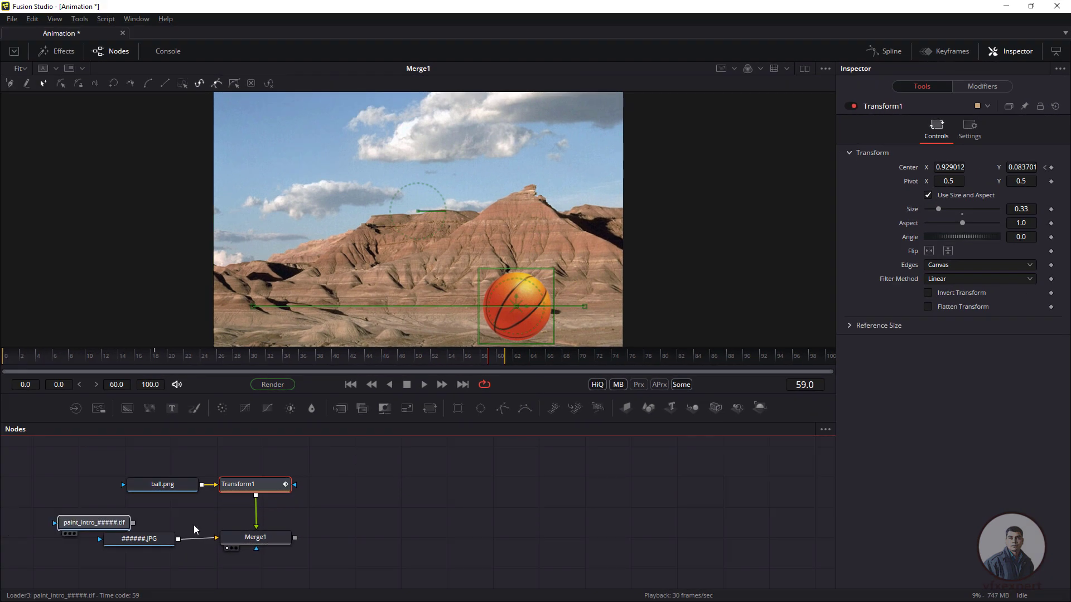
Move the paint_intro loader away from the basketball nodes and show its footage in the viewer.
{"action": "mouse_move", "coordinate": [129, 533]}
{"action": "left_mouse_down"}
{"action": "mouse_move", "coordinate": [459, 514]}
{"action": "mouse_move", "coordinate": [433, 511]}
{"action": "mouse_move", "coordinate": [404, 162]}
{"action": "left_mouse_up"}
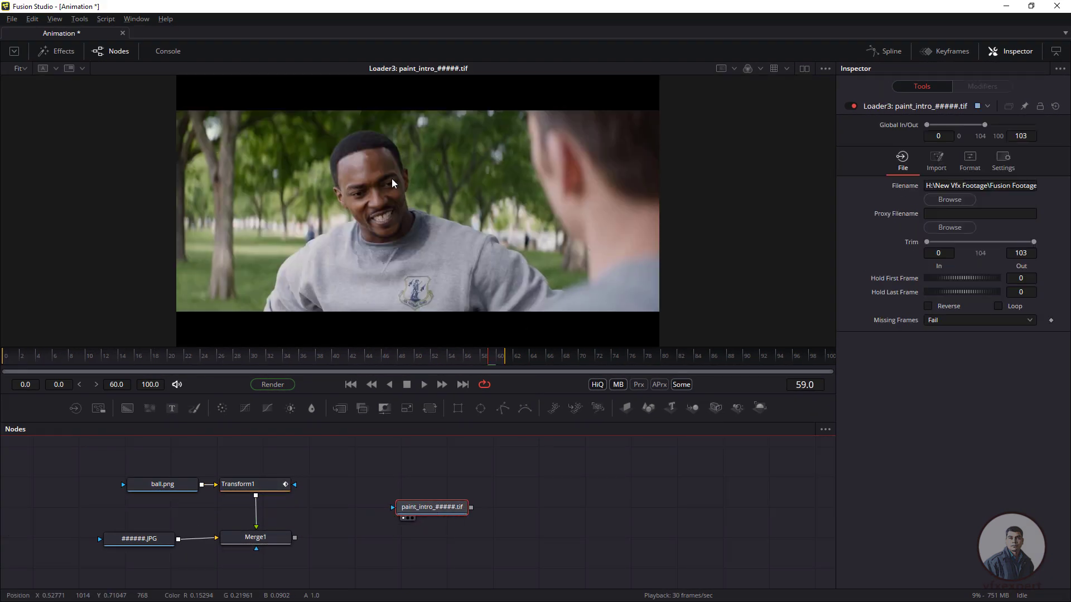
{"action": "left_click_drag", "start_coordinate": [450, 514], "coordinate": [420, 514]}
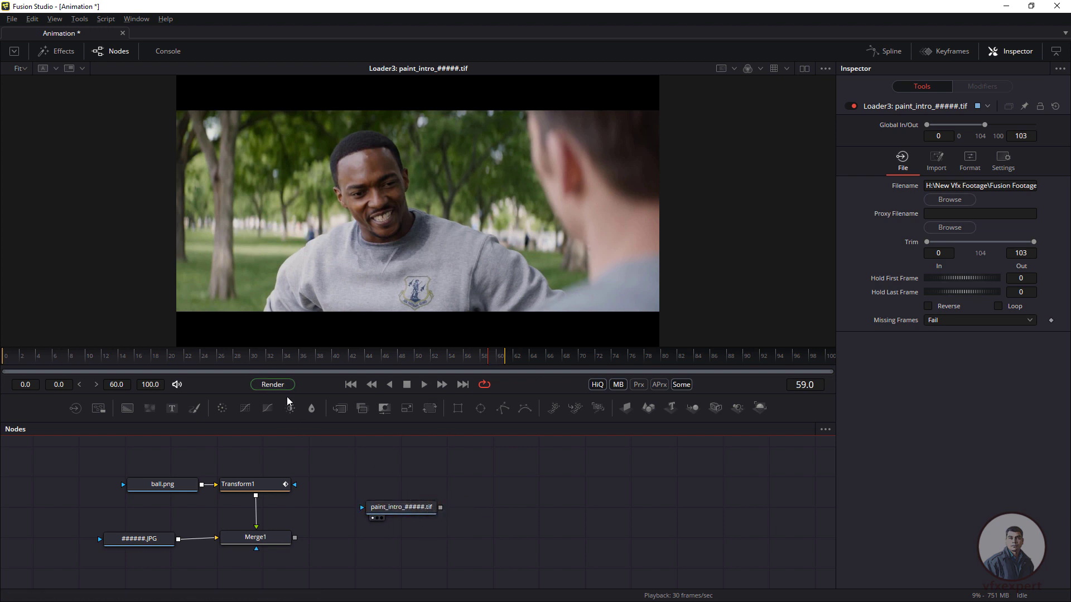
Connect a Blur node to the paint_intro loader, show it in the viewer, and set its Blur Size to 6.3.
{"action": "mouse_move", "coordinate": [311, 408]}
{"action": "left_mouse_down"}
{"action": "mouse_move", "coordinate": [487, 514]}
{"action": "mouse_move", "coordinate": [508, 516]}
{"action": "left_mouse_up"}
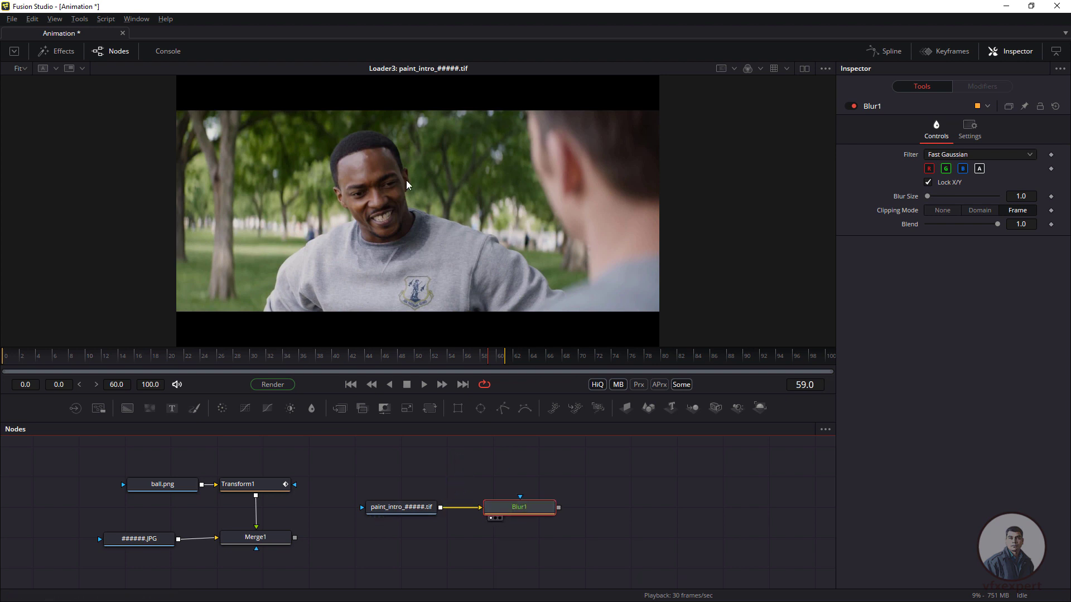
{"action": "key", "text": "1"}
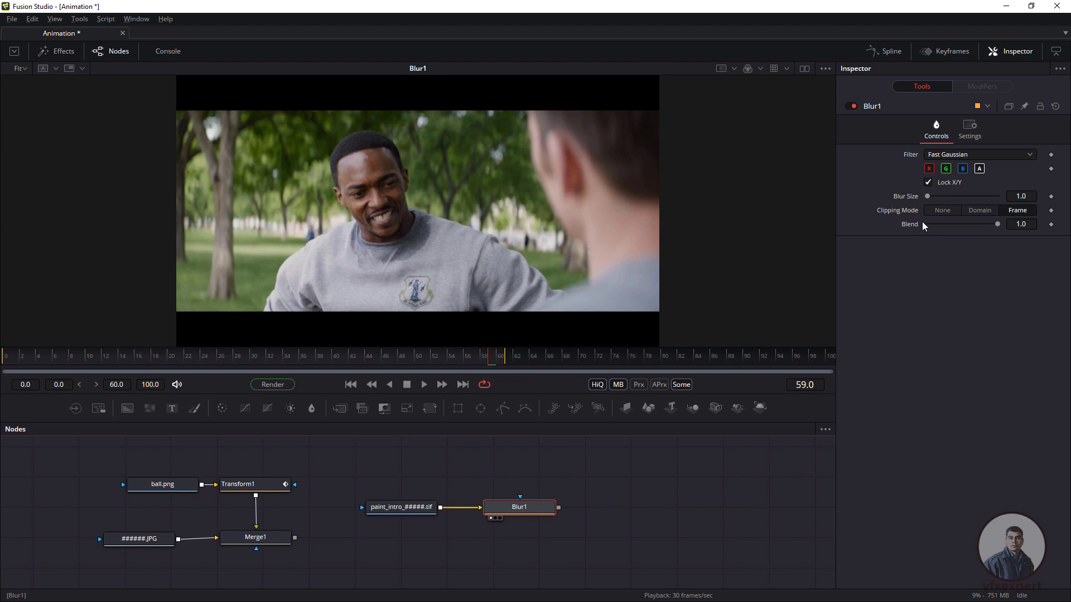
{"action": "mouse_move", "coordinate": [929, 198]}
{"action": "left_mouse_down"}
{"action": "mouse_move", "coordinate": [944, 202]}
{"action": "mouse_move", "coordinate": [936, 206]}
{"action": "left_mouse_up"}
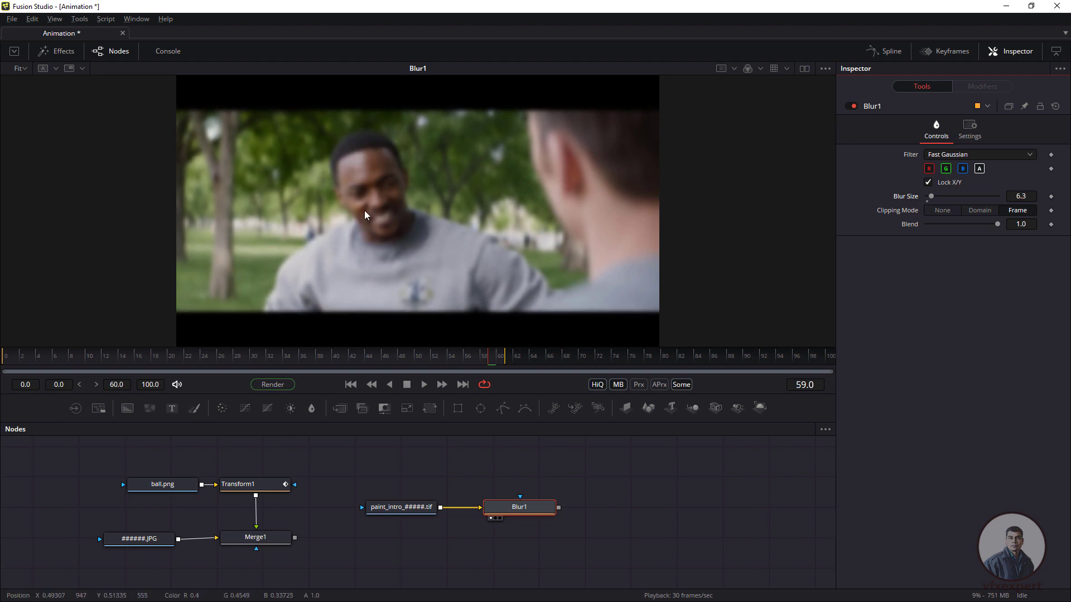
Add an Ellipse mask to the Blur node and disconnect it from the mask input.
{"action": "left_click", "coordinate": [481, 410]}
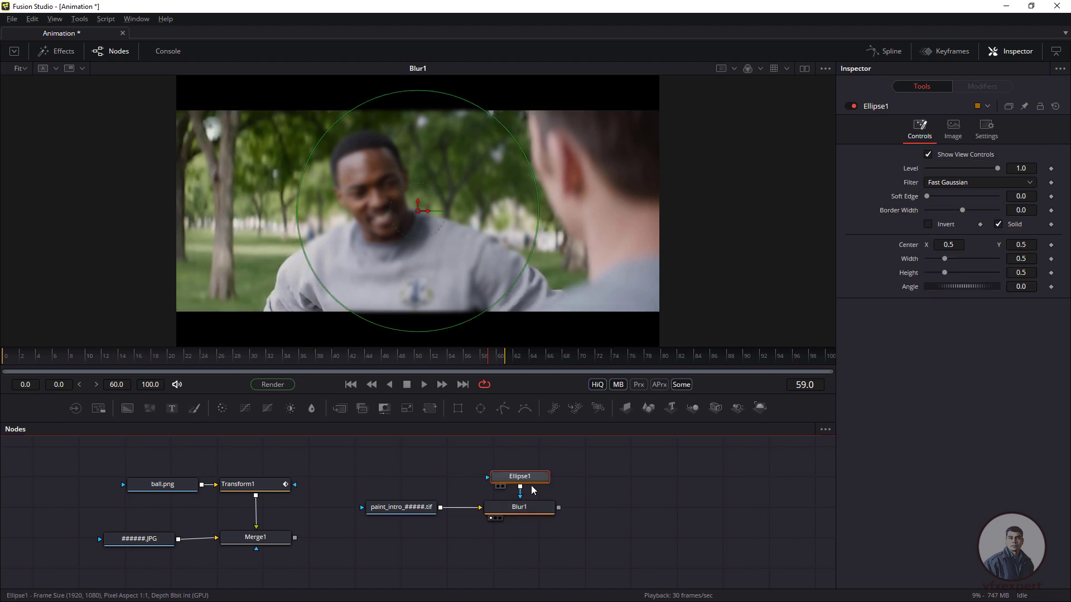
{"action": "left_click_drag", "start_coordinate": [520, 496], "coordinate": [523, 489]}
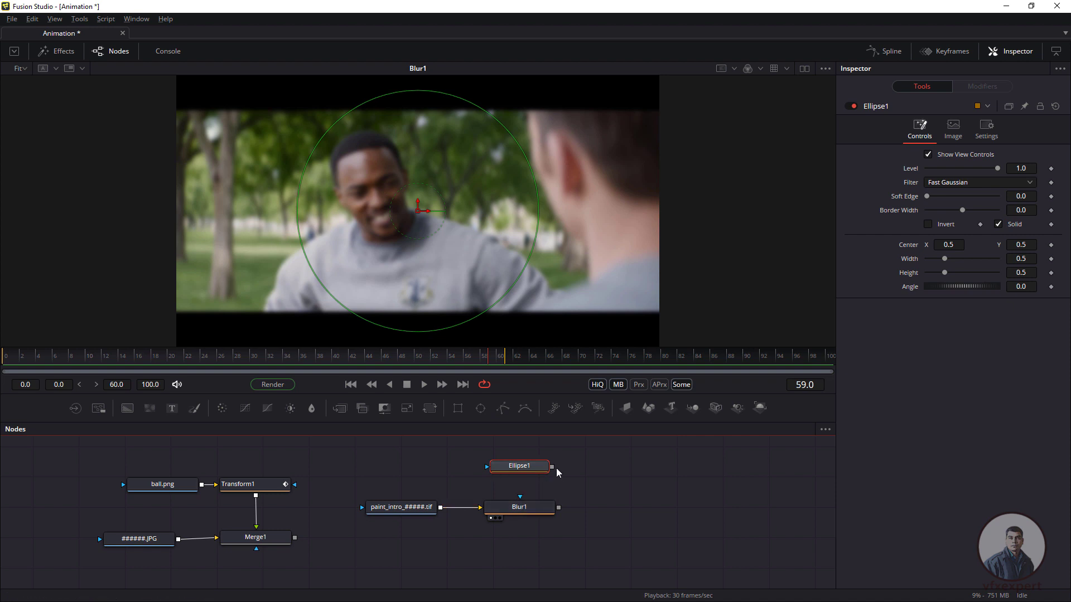
Connect the ellipse to the Blur node's mask input, shrink it to about 0.366, and centre it over the facing man's head.
{"action": "left_click_drag", "start_coordinate": [552, 467], "coordinate": [521, 501]}
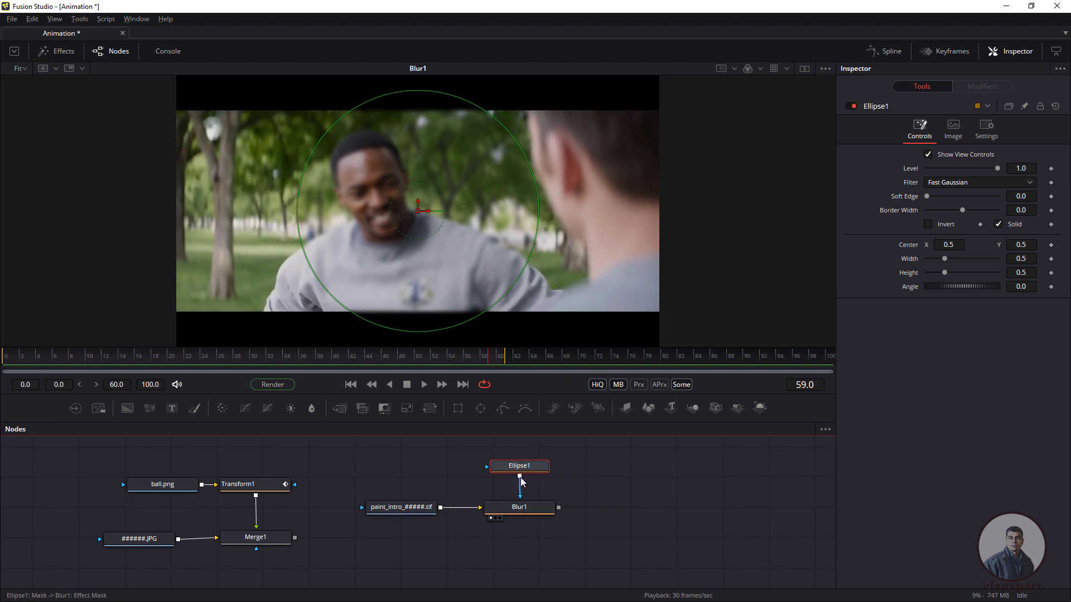
{"action": "left_click_drag", "start_coordinate": [504, 295], "coordinate": [478, 288]}
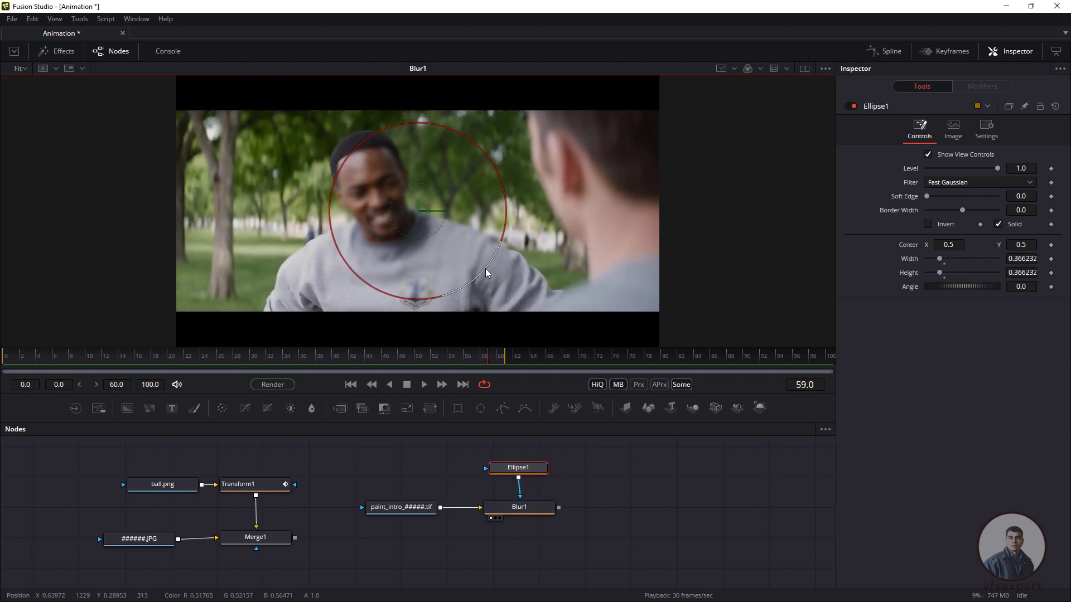
{"action": "left_click_drag", "start_coordinate": [418, 211], "coordinate": [380, 202]}
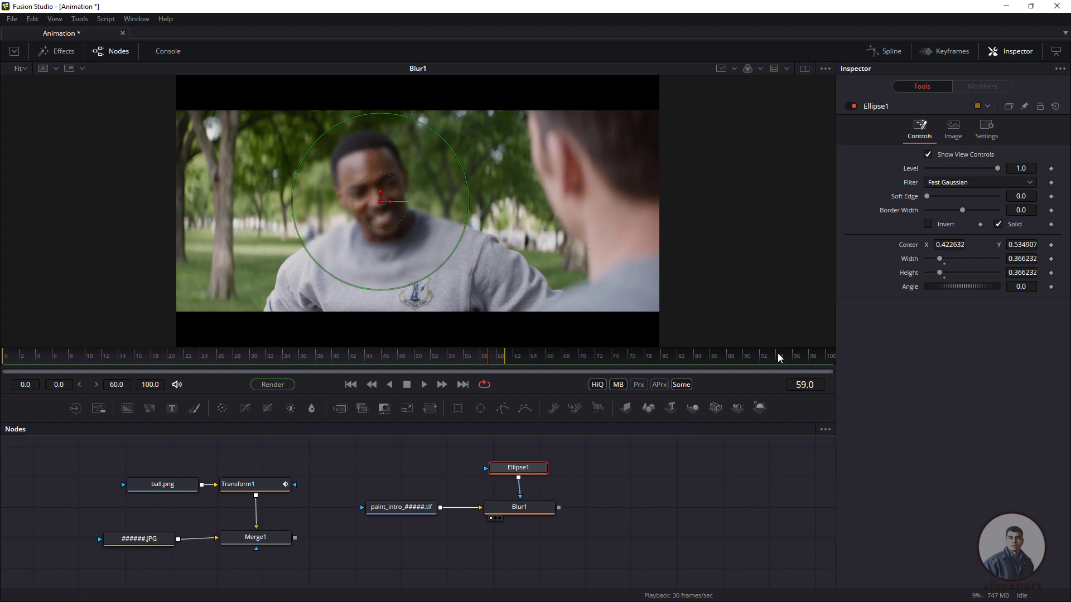
Invert the ellipse mask and raise its Soft Edge to 0.0535.
{"action": "left_click", "coordinate": [928, 225]}
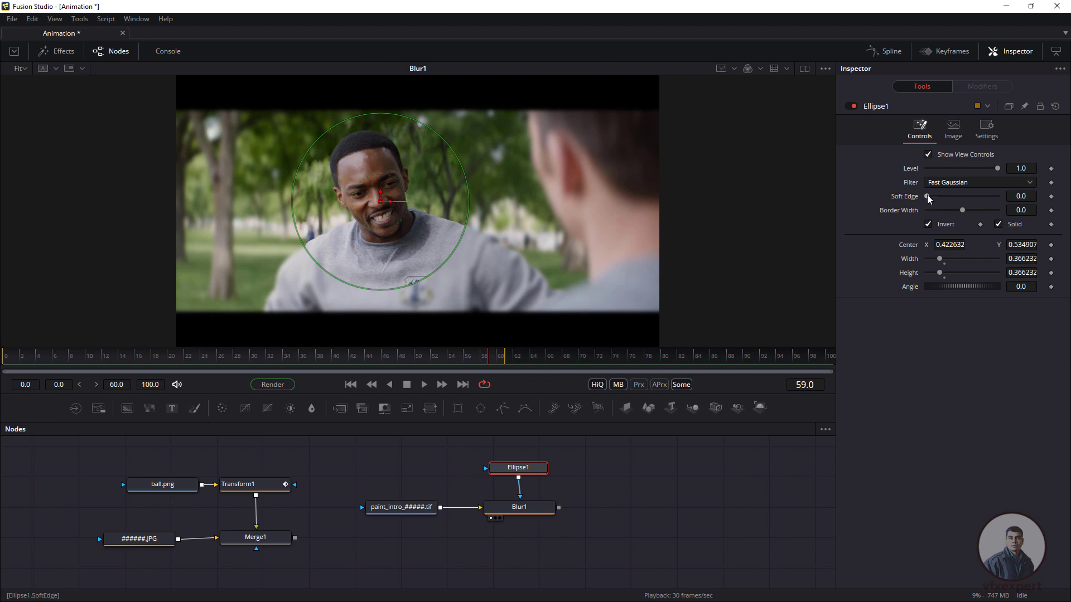
{"action": "left_click_drag", "start_coordinate": [928, 198], "coordinate": [948, 205]}
{"action": "left_click", "coordinate": [441, 456]}
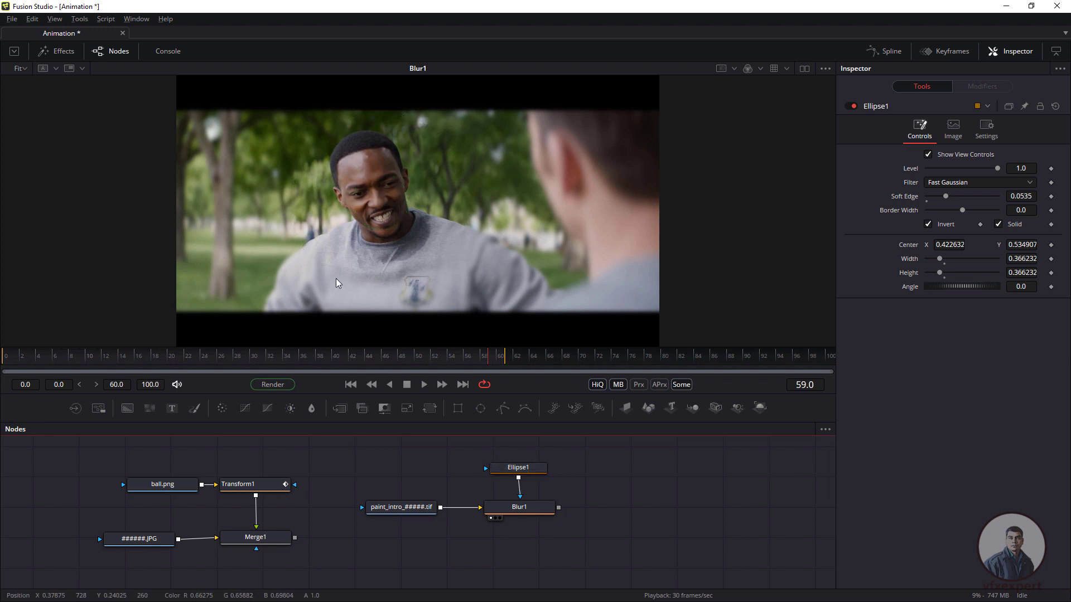
{"action": "left_click", "coordinate": [529, 473]}
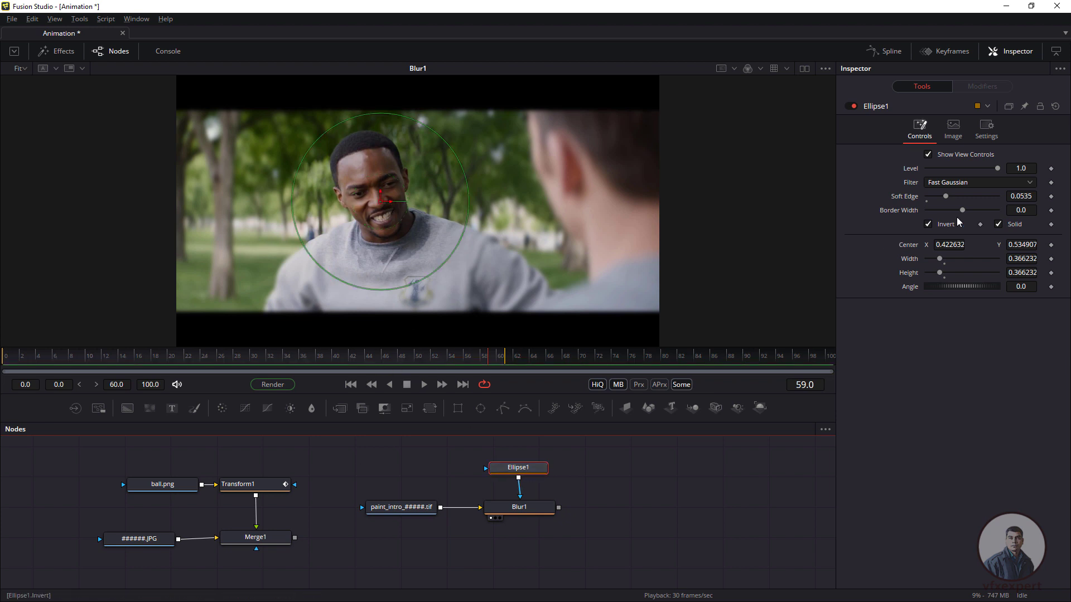
Set the Blur node's Blur Size to 6.0 and increase the ellipse mask's Soft Edge to 0.0945.
{"action": "left_click", "coordinate": [520, 508]}
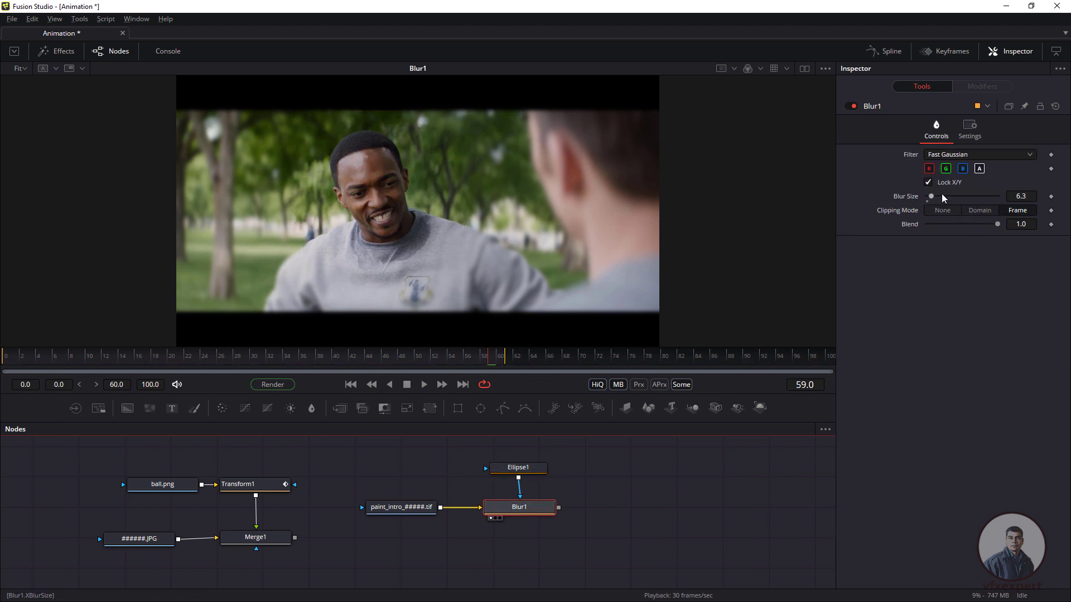
{"action": "left_click", "coordinate": [1017, 196]}
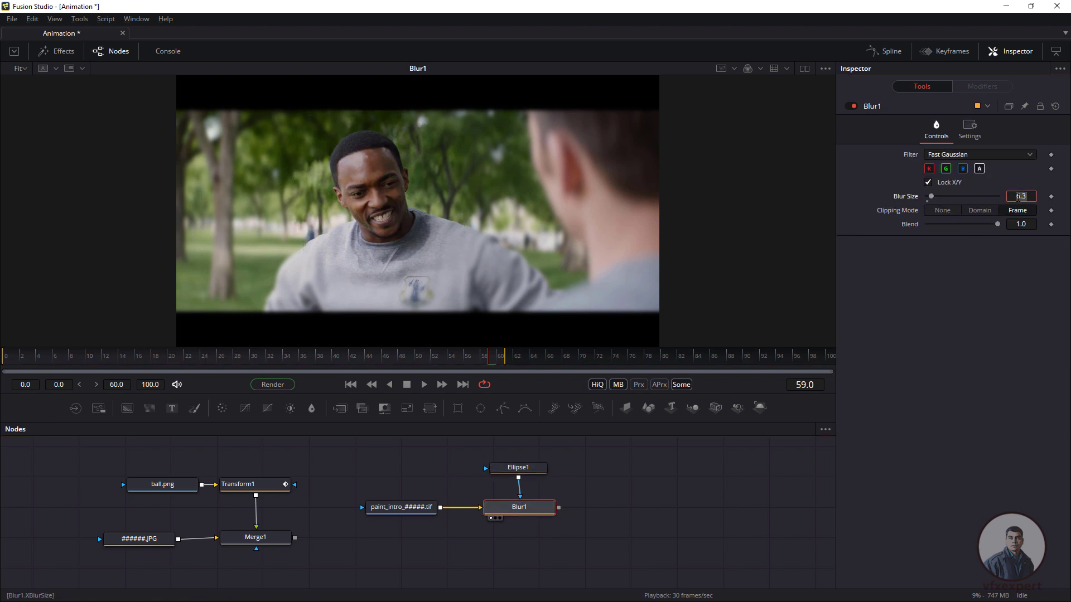
{"action": "left_click", "coordinate": [518, 467]}
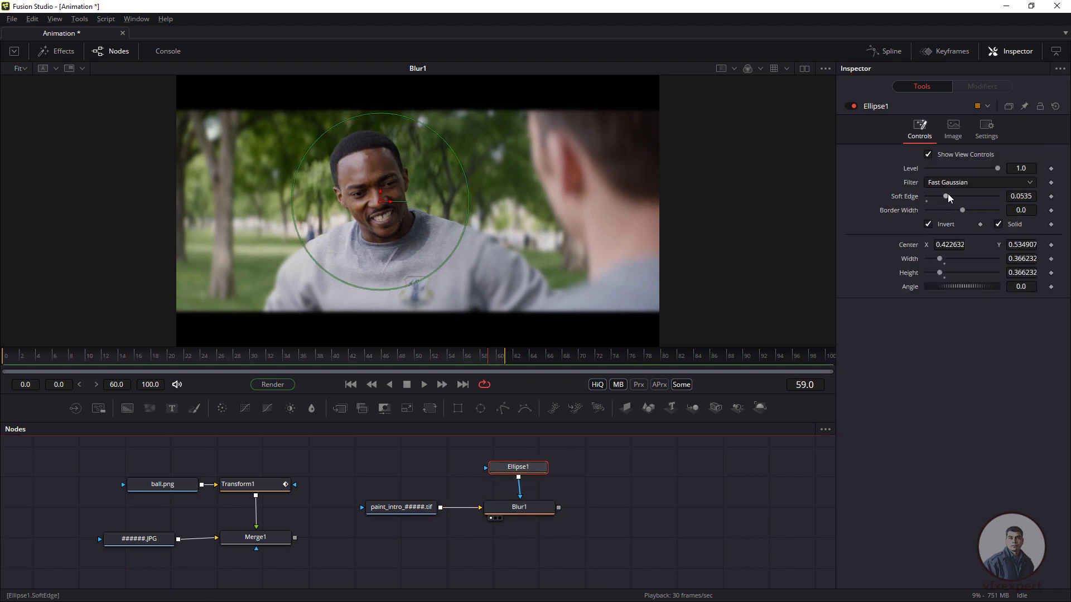
{"action": "left_click_drag", "start_coordinate": [946, 199], "coordinate": [952, 201]}
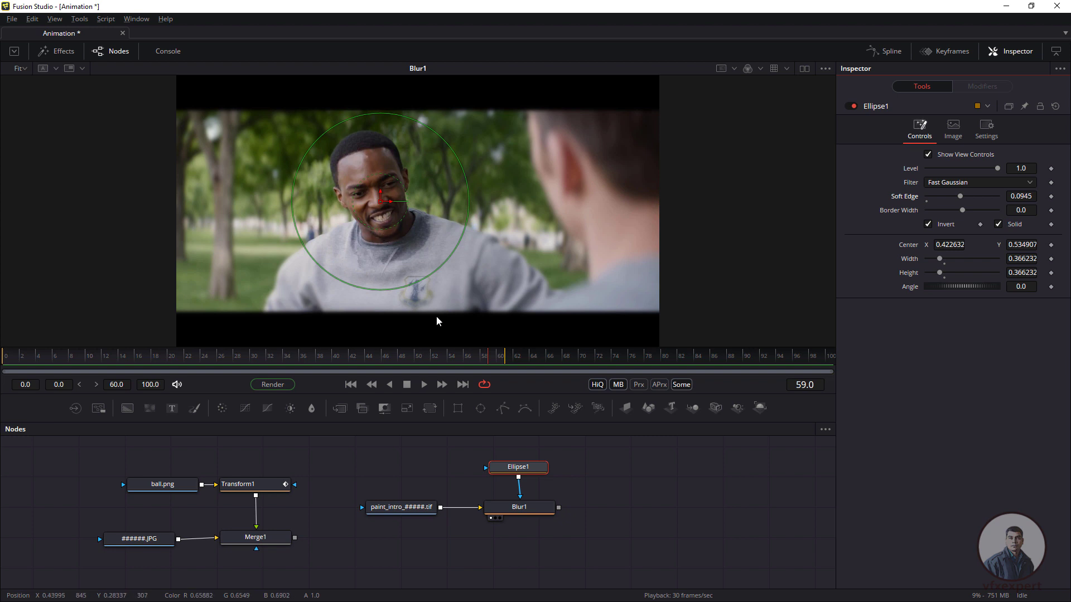
Check the mask against the man's movement, return to frame 0, and keyframe the ellipse's Center there.
{"action": "left_click_drag", "start_coordinate": [480, 361], "coordinate": [195, 366]}
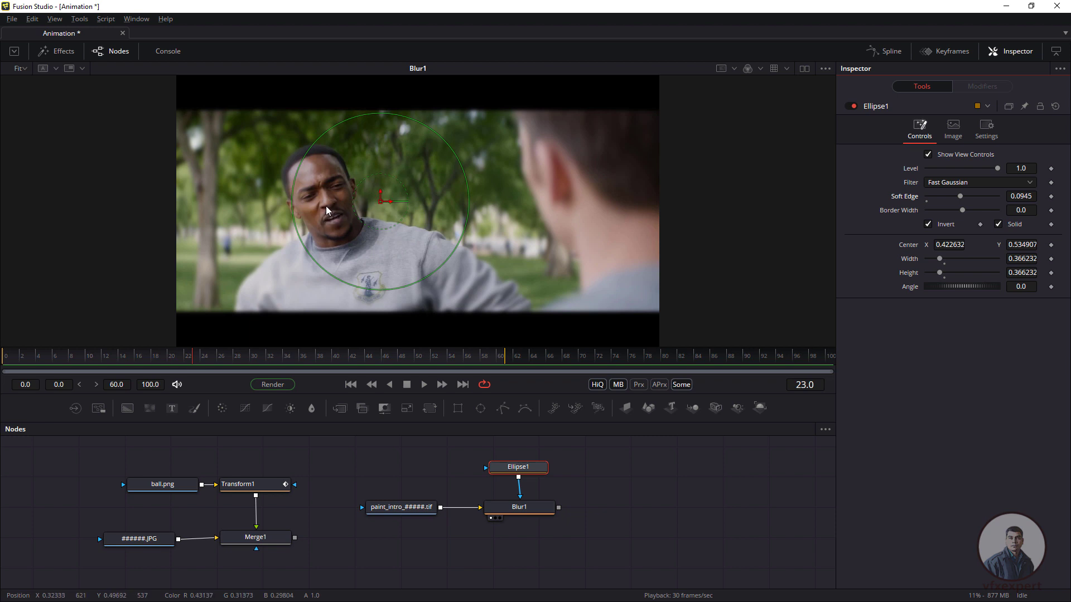
{"action": "left_click", "coordinate": [351, 384]}
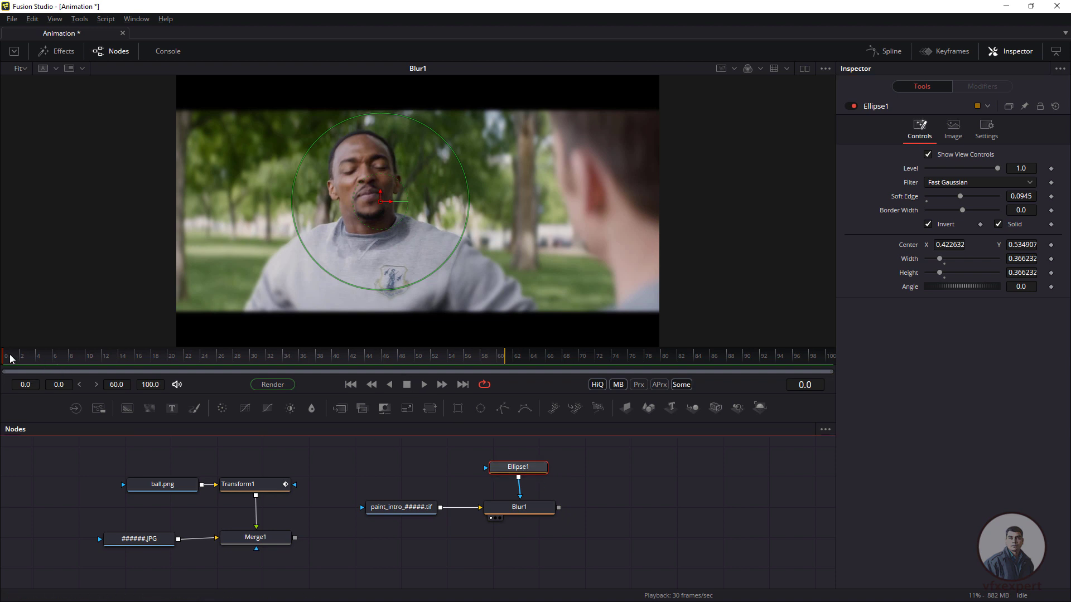
{"action": "left_click", "coordinate": [522, 468]}
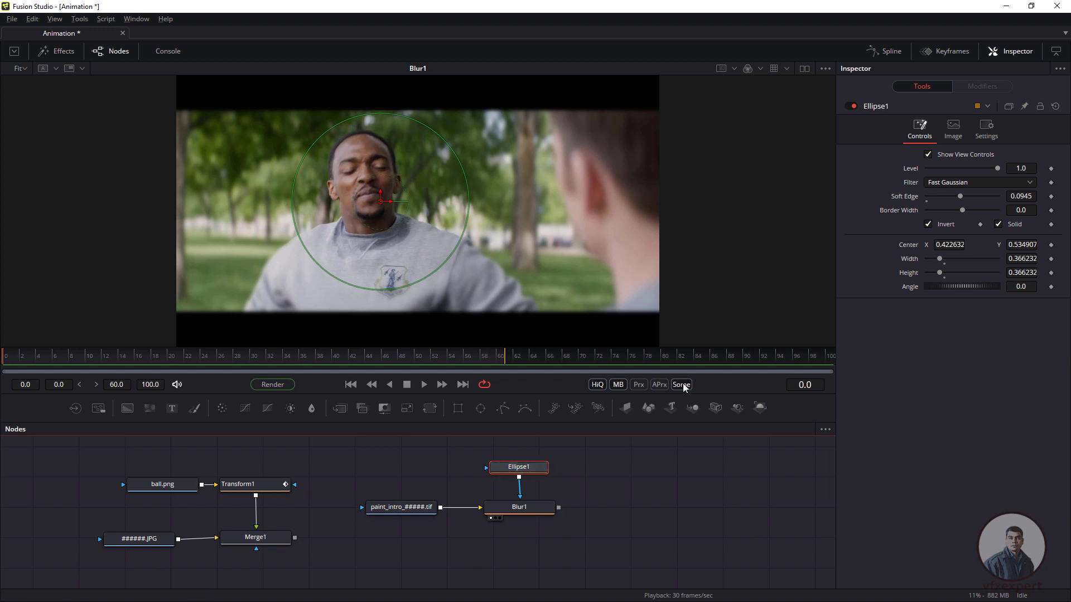
{"action": "left_click", "coordinate": [1051, 245]}
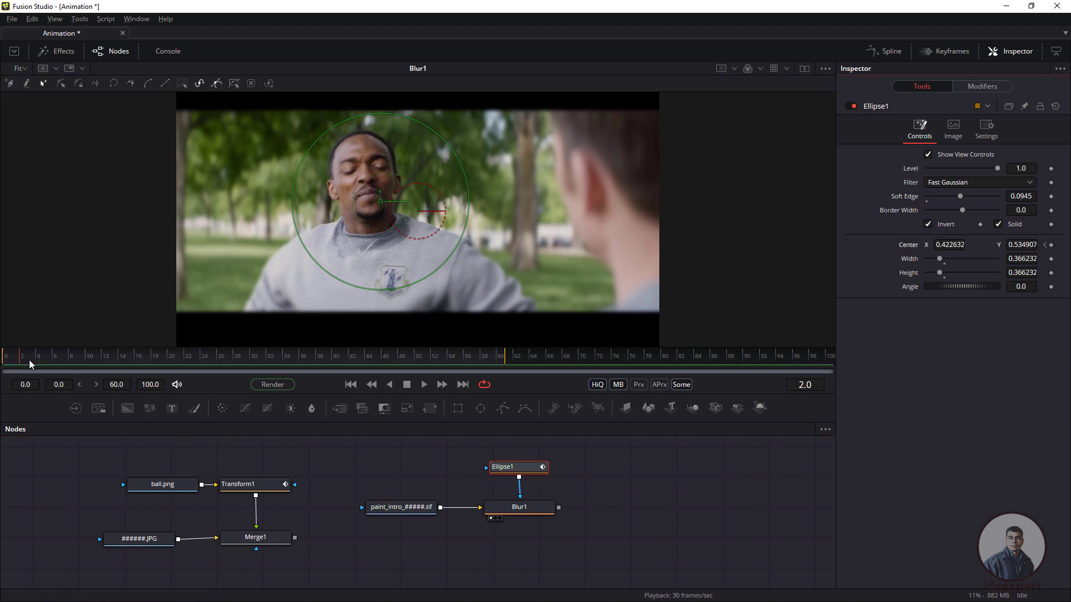
Keyframe the ellipse's Center at frames 21, 39 and 60, keeping the mask over the man's face.
{"action": "left_click_drag", "start_coordinate": [31, 364], "coordinate": [177, 353]}
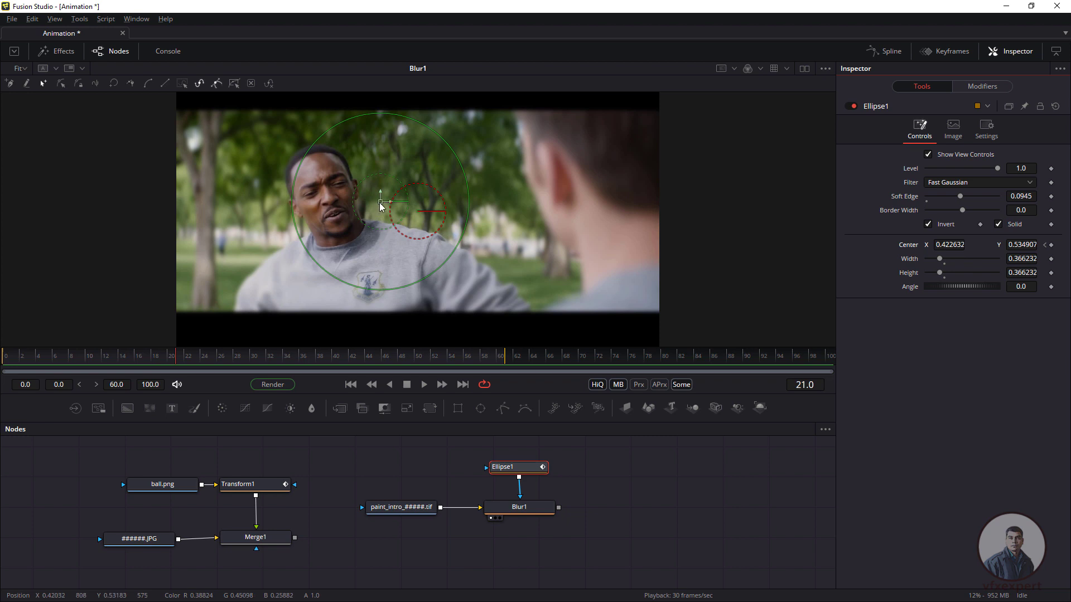
{"action": "left_click_drag", "start_coordinate": [380, 207], "coordinate": [332, 205]}
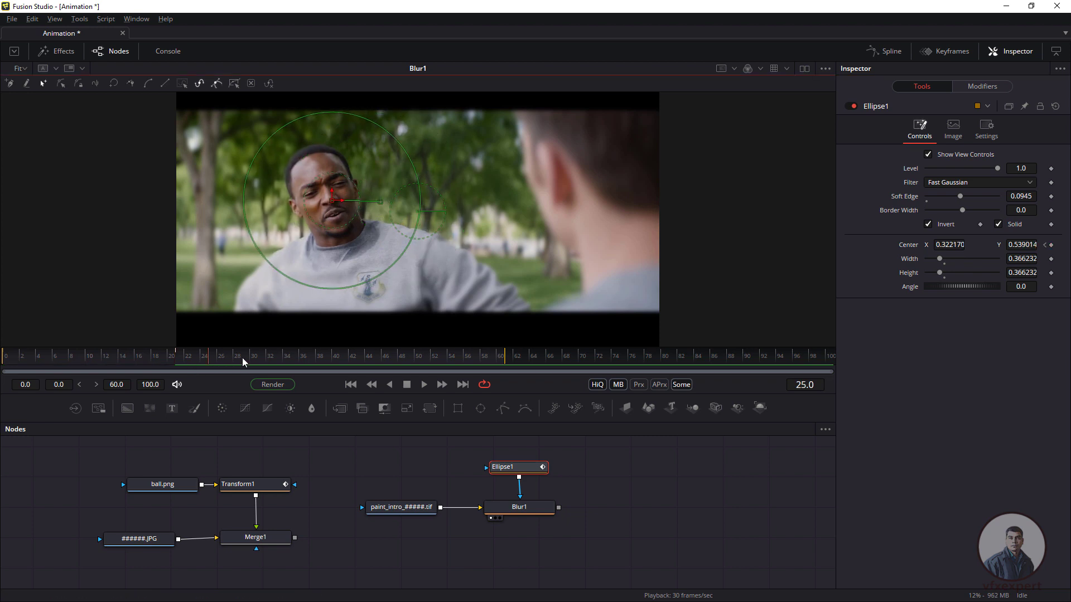
{"action": "left_click_drag", "start_coordinate": [242, 358], "coordinate": [323, 359]}
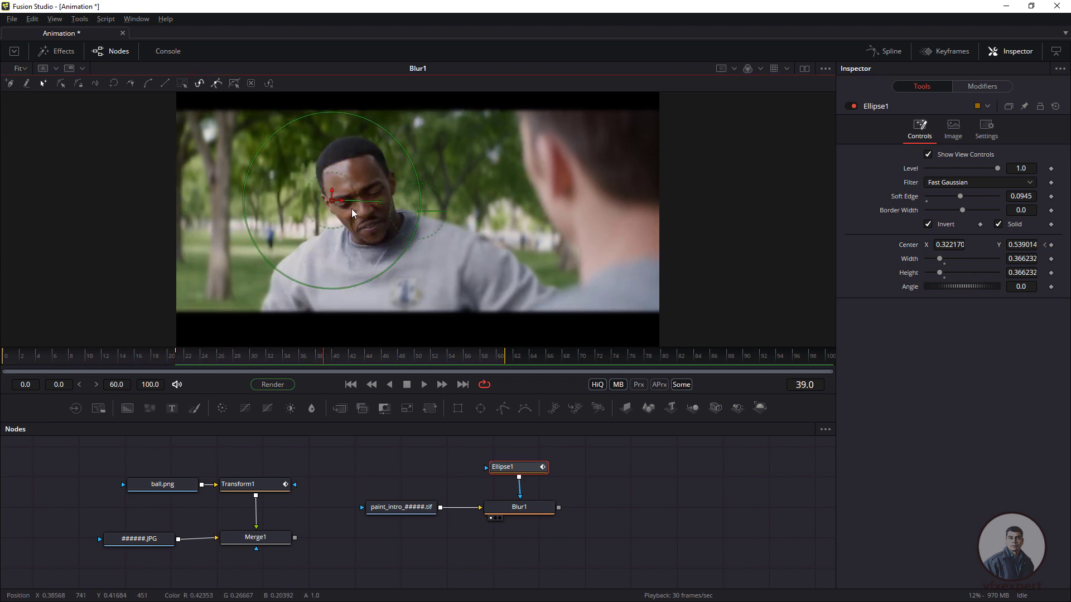
{"action": "left_click_drag", "start_coordinate": [332, 201], "coordinate": [380, 197]}
{"action": "left_click", "coordinate": [463, 385]}
{"action": "left_click", "coordinate": [586, 463]}
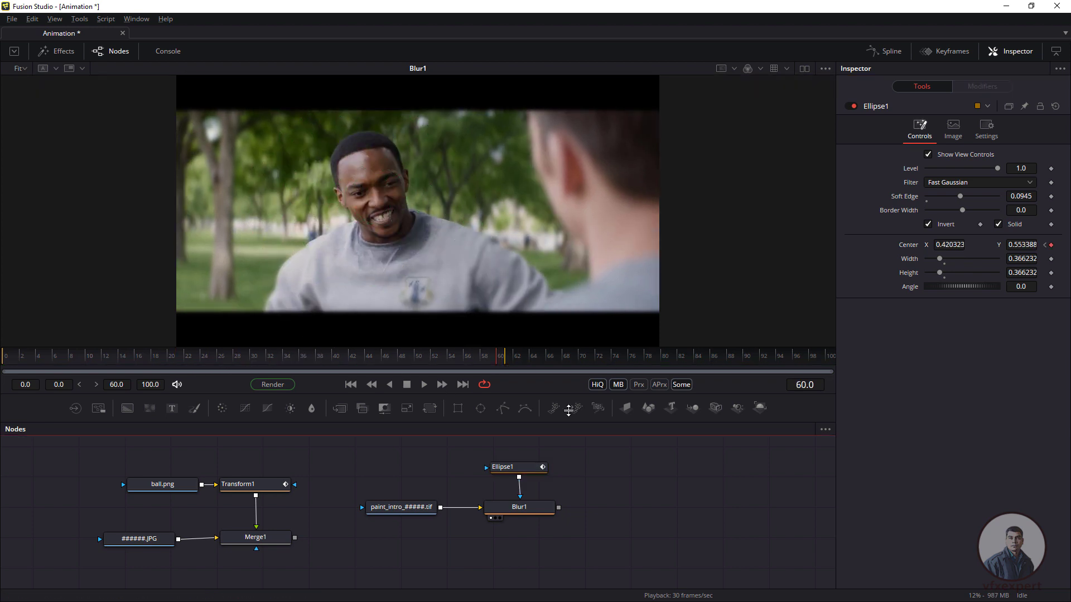
Play back the footage to check that the ellipse mask follows the man's face.
{"action": "key", "text": "space"}
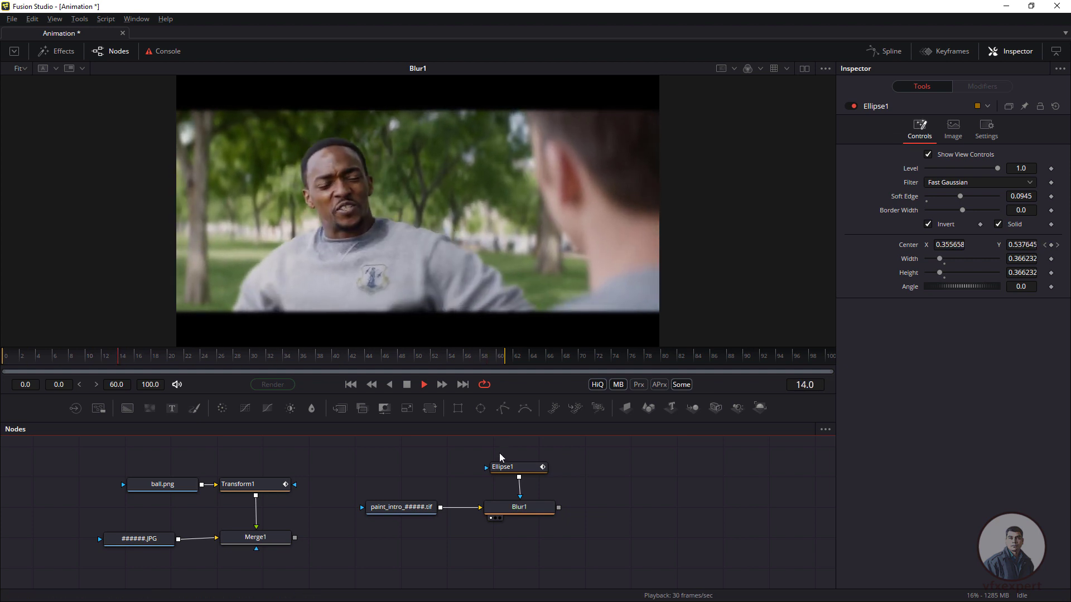
{"action": "key", "text": "space"}
{"action": "left_click", "coordinate": [505, 467]}
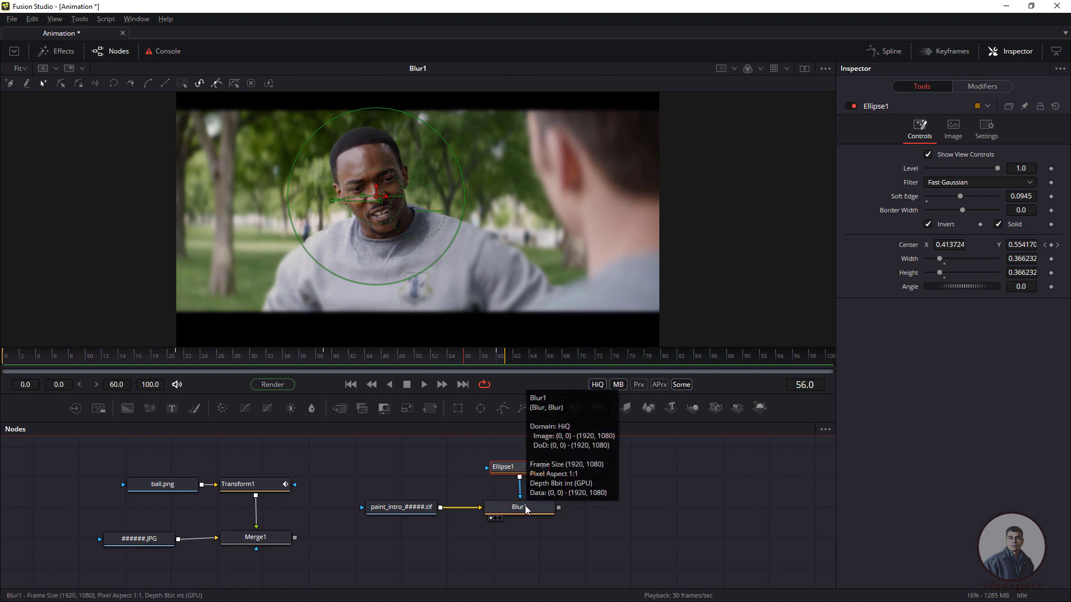
Keyframe the Blur node's Blur Size at 6.0 on frame 46 and 0.0 on frame 61, and play it from the start.
{"action": "left_click", "coordinate": [526, 508]}
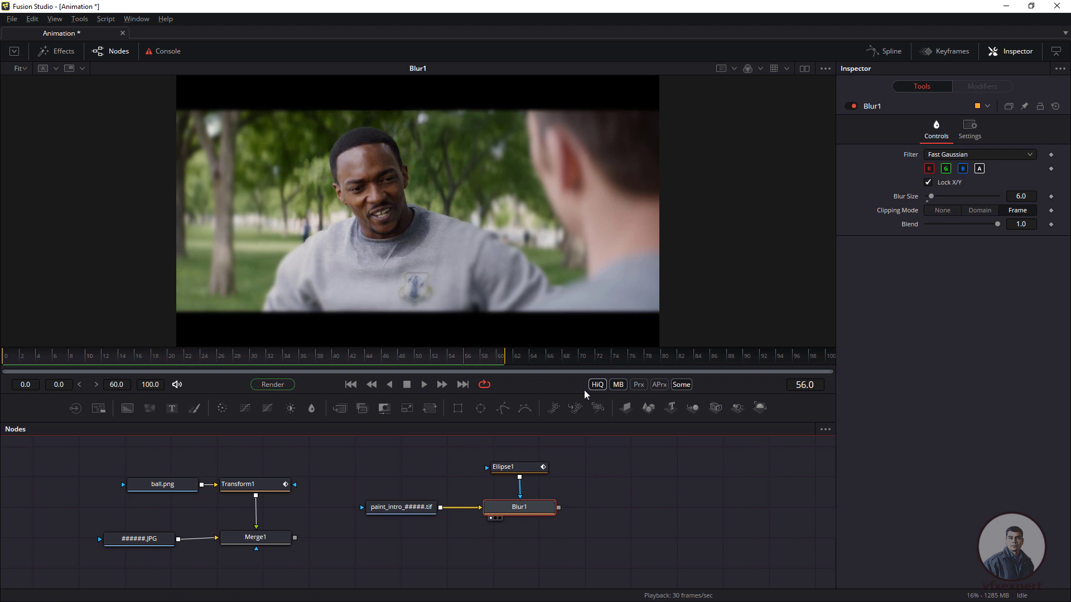
{"action": "left_click_drag", "start_coordinate": [432, 358], "coordinate": [383, 379]}
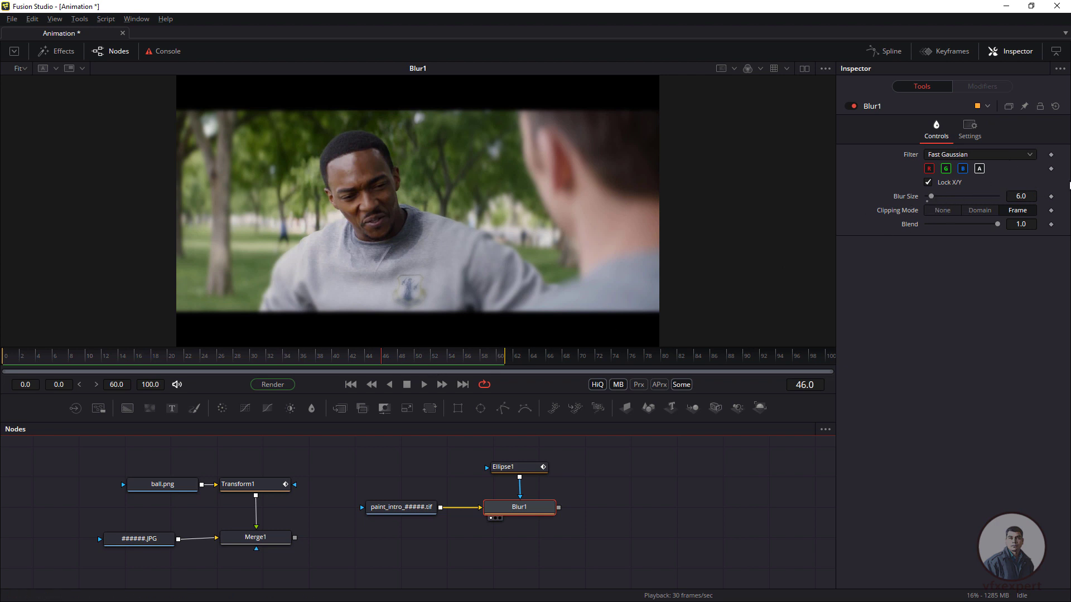
{"action": "left_click", "coordinate": [1050, 196]}
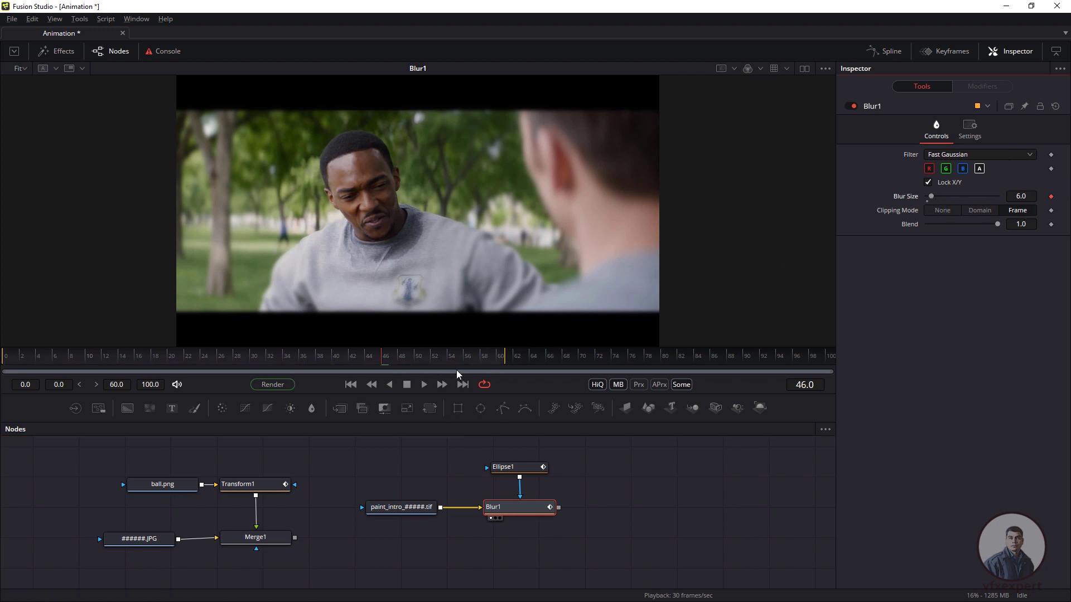
{"action": "left_click_drag", "start_coordinate": [459, 370], "coordinate": [510, 371]}
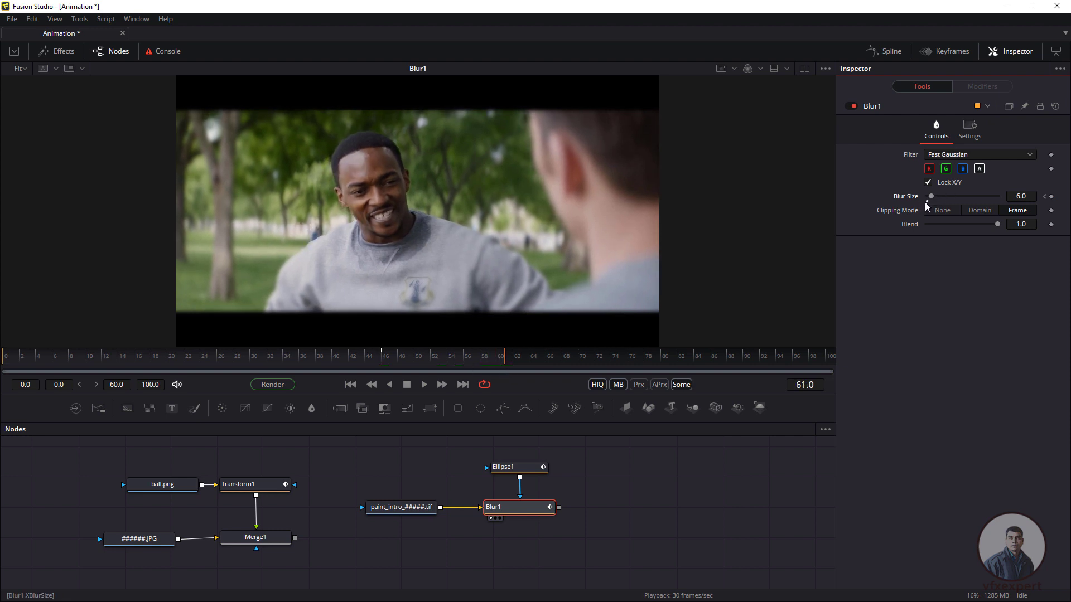
{"action": "left_click_drag", "start_coordinate": [930, 197], "coordinate": [926, 196]}
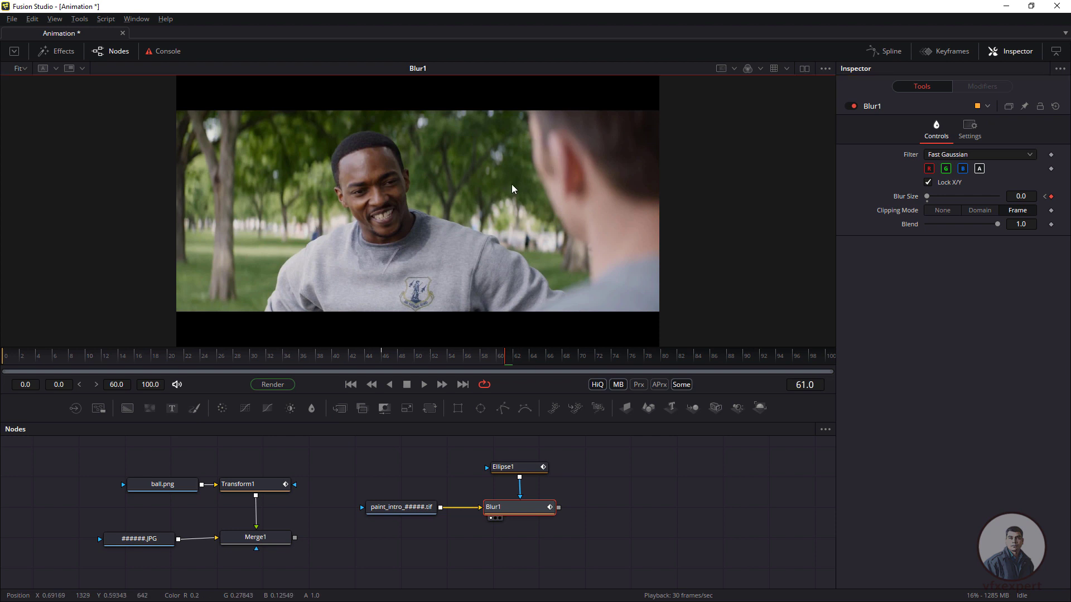
{"action": "left_click", "coordinate": [351, 384]}
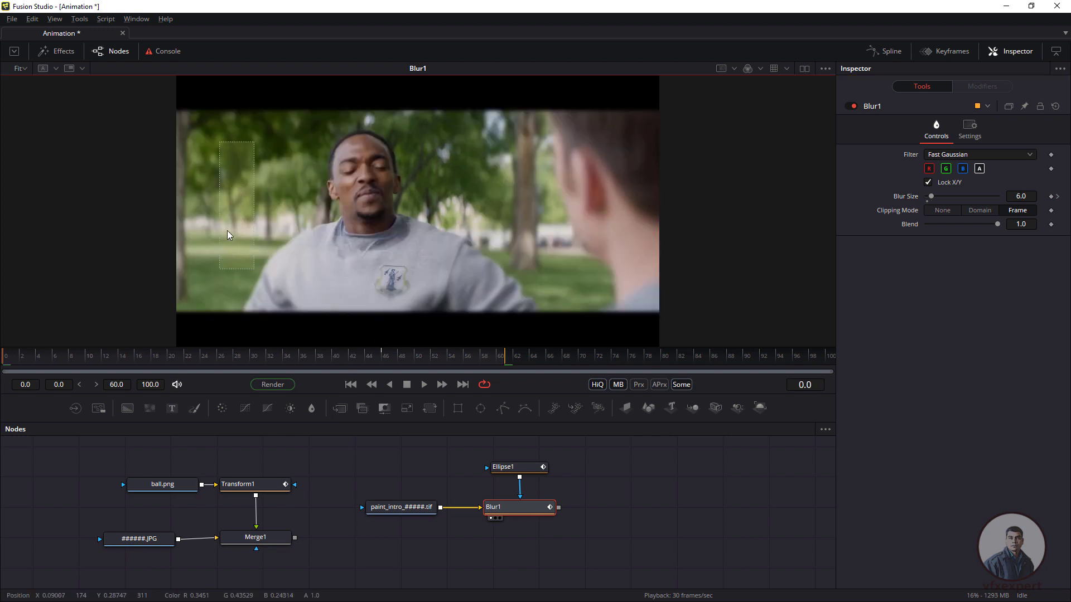
{"action": "left_click", "coordinate": [424, 384]}
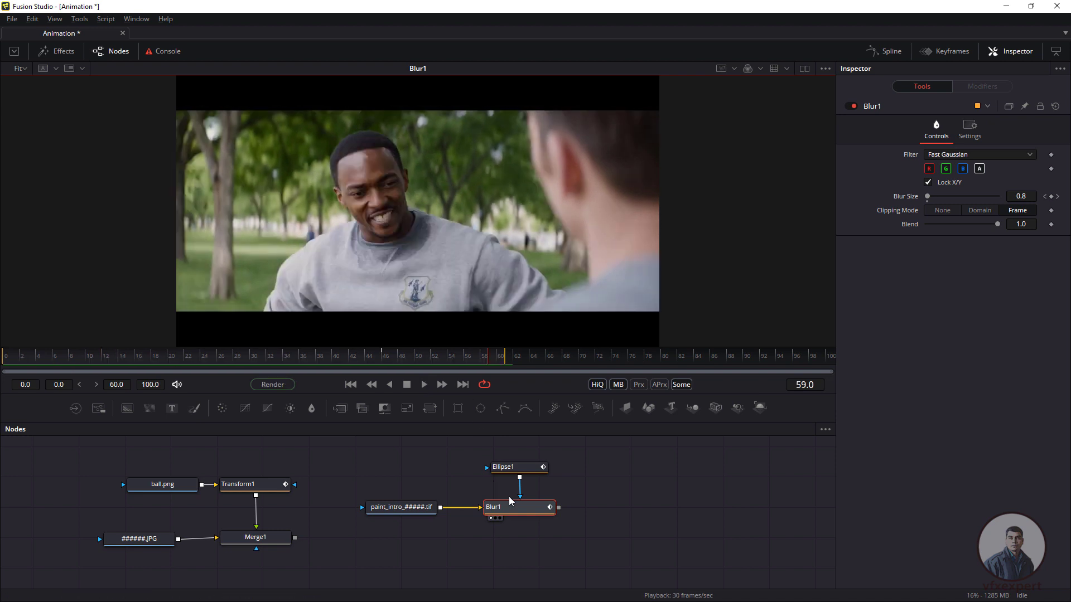
Show the keyframes and spline editors beside the blur nodes, and widen the keyframes editor.
{"action": "left_click", "coordinate": [959, 56]}
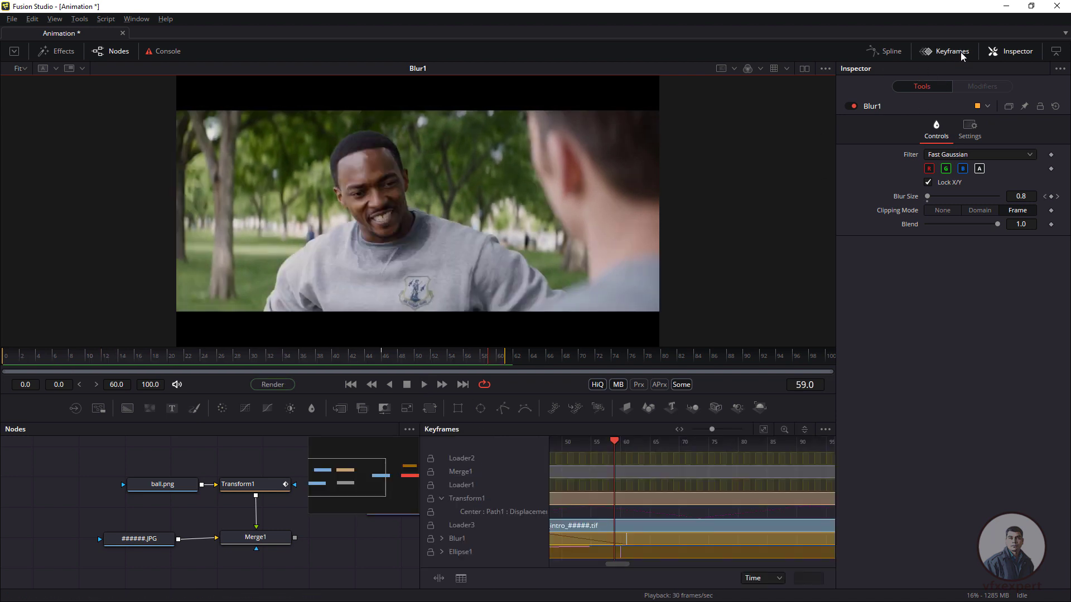
{"action": "left_click", "coordinate": [891, 51]}
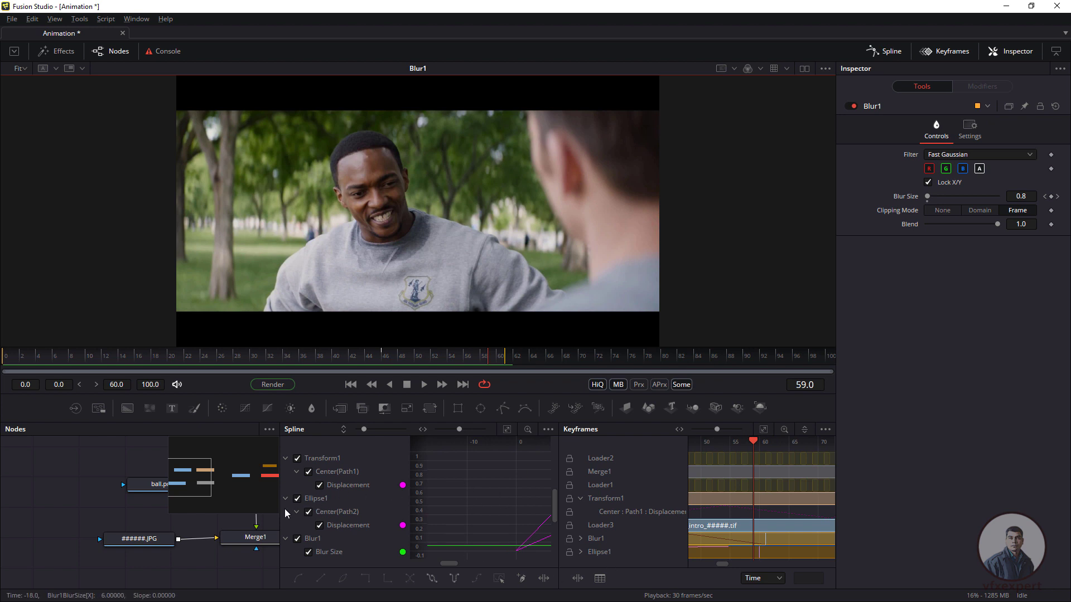
{"action": "left_click_drag", "start_coordinate": [201, 552], "coordinate": [148, 540]}
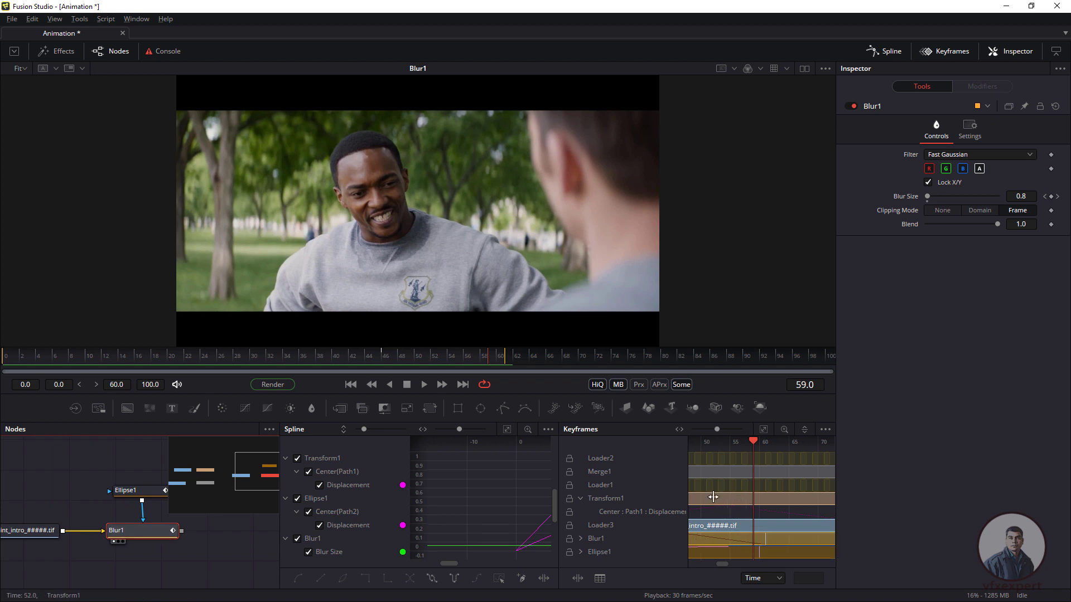
{"action": "left_click_drag", "start_coordinate": [558, 499], "coordinate": [444, 500]}
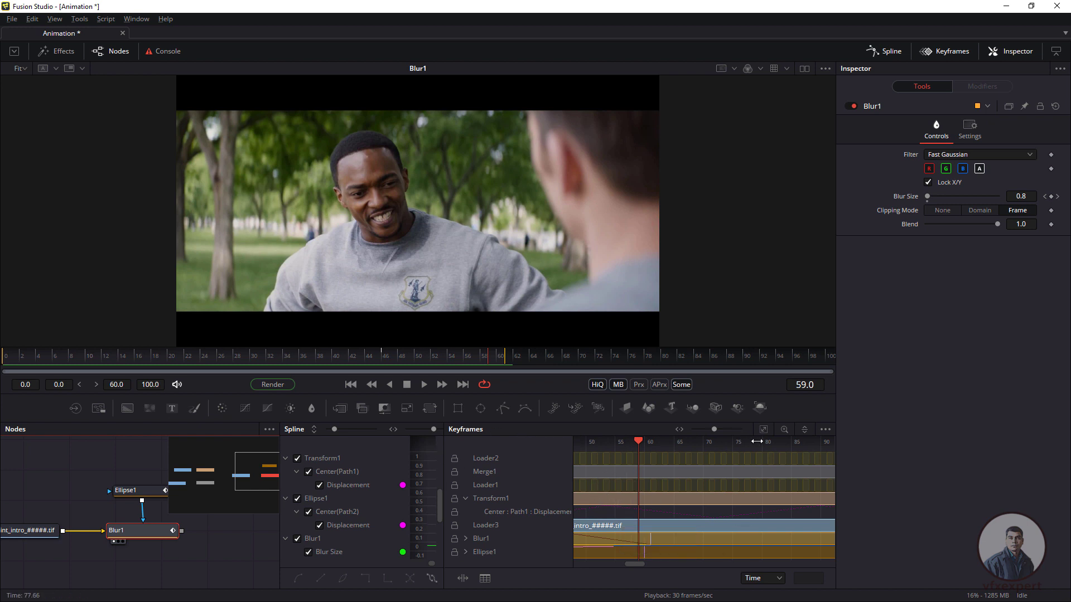
Show only the selected tools in the keyframes editor and expand the Ellipse mask's Center displacement track.
{"action": "left_click", "coordinate": [826, 429]}
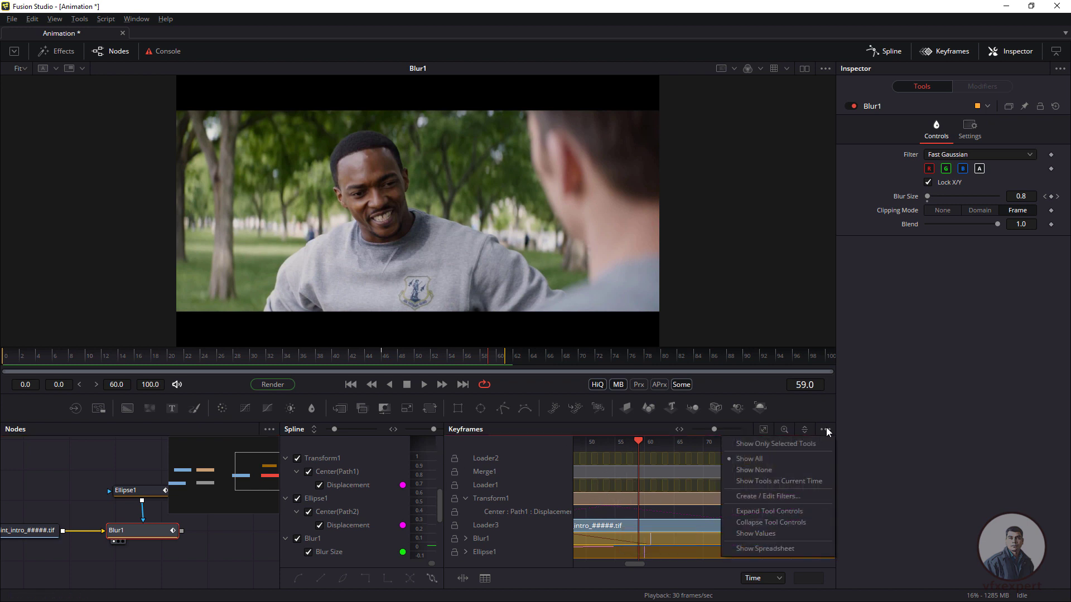
{"action": "left_click", "coordinate": [785, 445]}
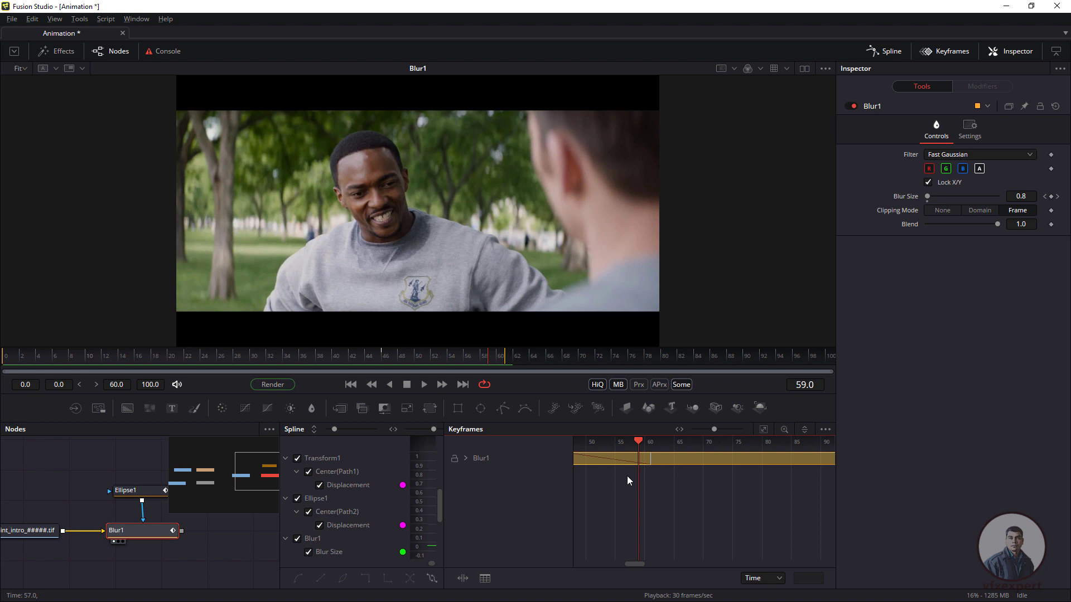
{"action": "left_click", "coordinate": [133, 493]}
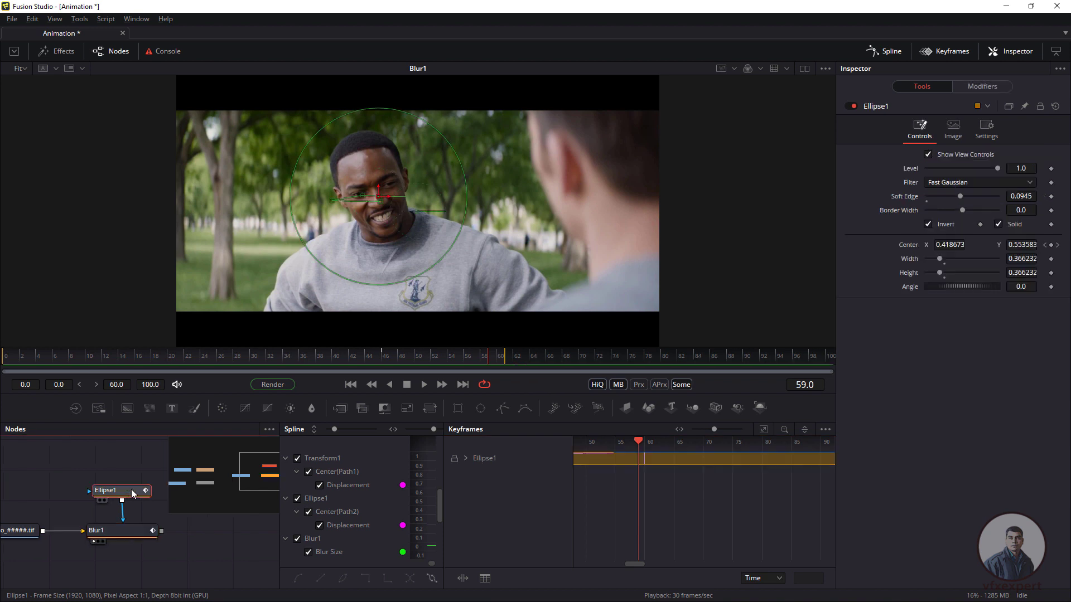
{"action": "left_click", "coordinate": [466, 458]}
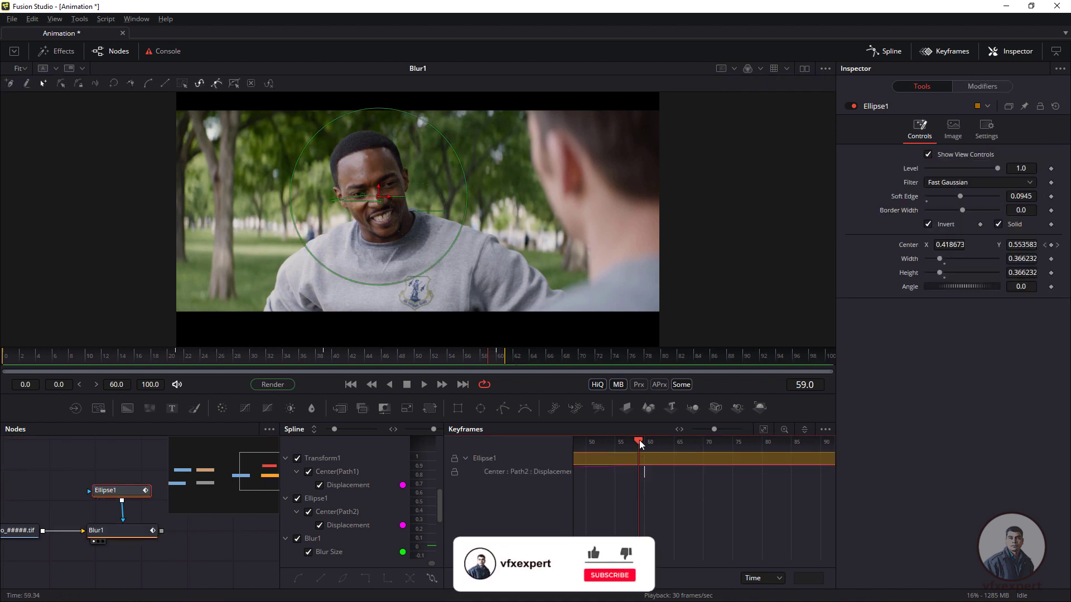
Select the Blur node, hide the keyframes editor, and widen the spline editor beside the nodes.
{"action": "scroll", "coordinate": [674, 536], "scroll_direction": "down", "scroll_amount": 5}
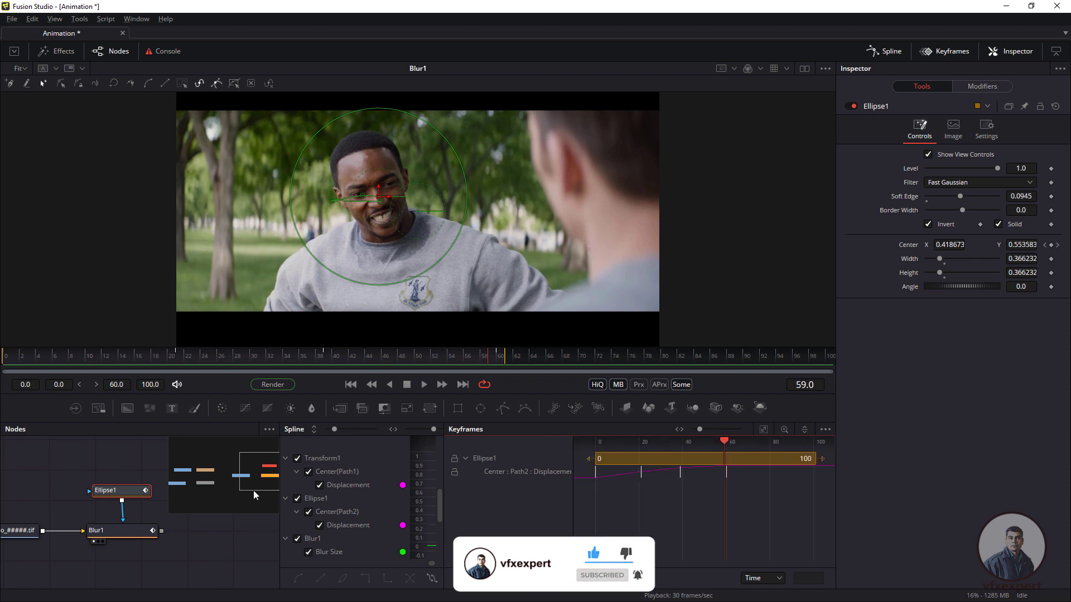
{"action": "left_click", "coordinate": [135, 531]}
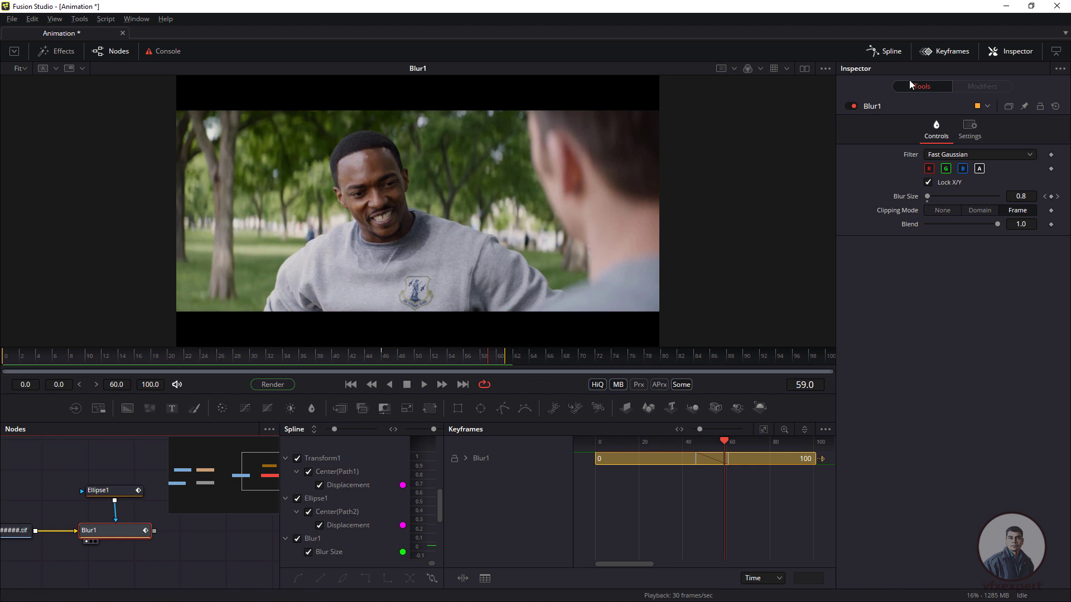
{"action": "left_click", "coordinate": [943, 54]}
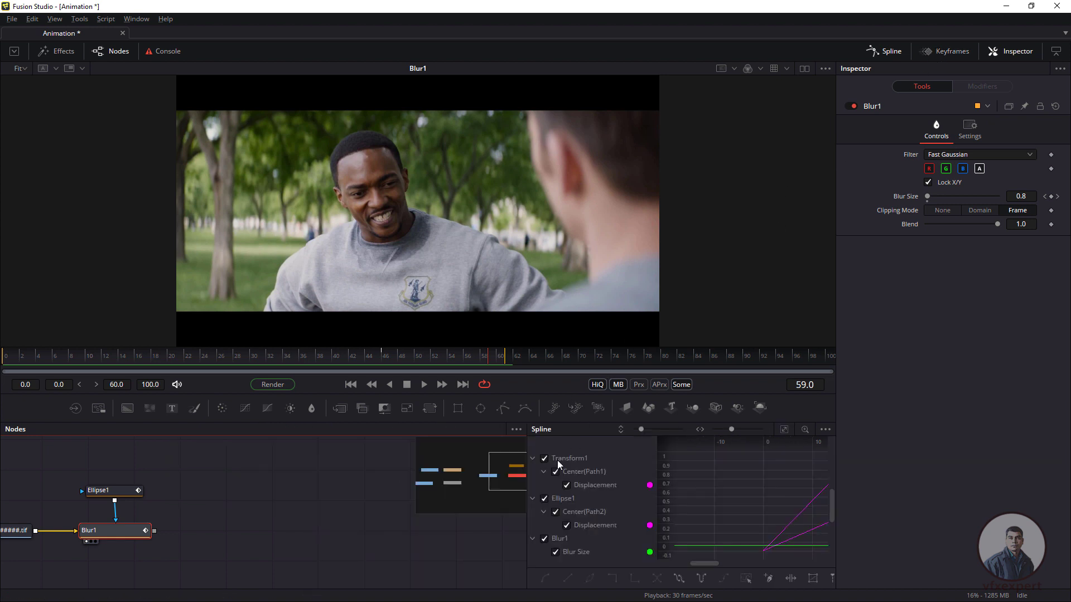
{"action": "left_click_drag", "start_coordinate": [526, 490], "coordinate": [343, 490]}
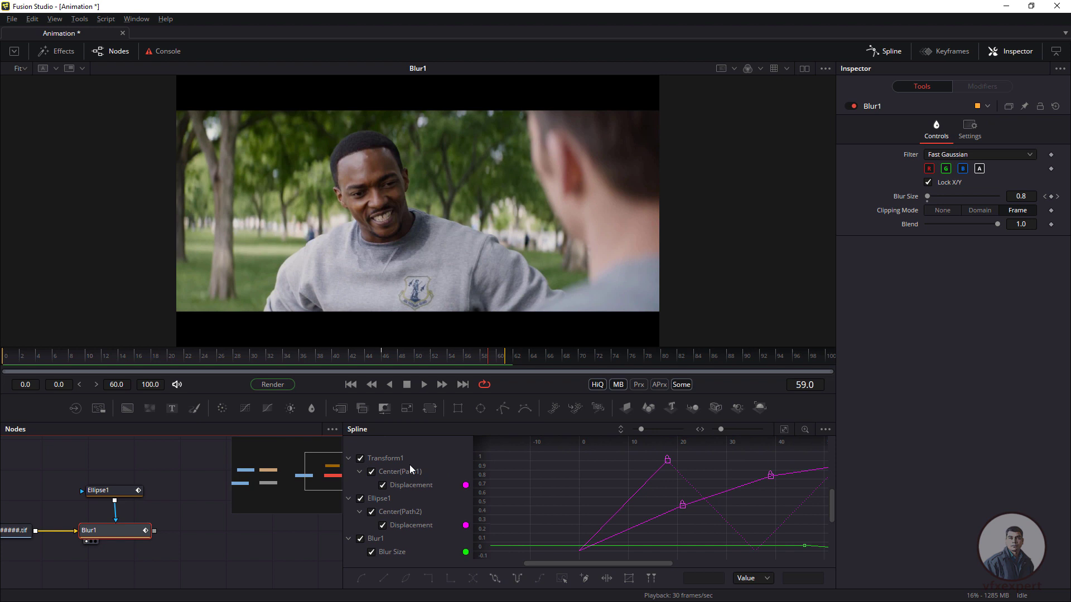
Limit the spline editor to the selected tool so that it shows only the Blur node's Blur Size curve.
{"action": "left_click", "coordinate": [437, 458]}
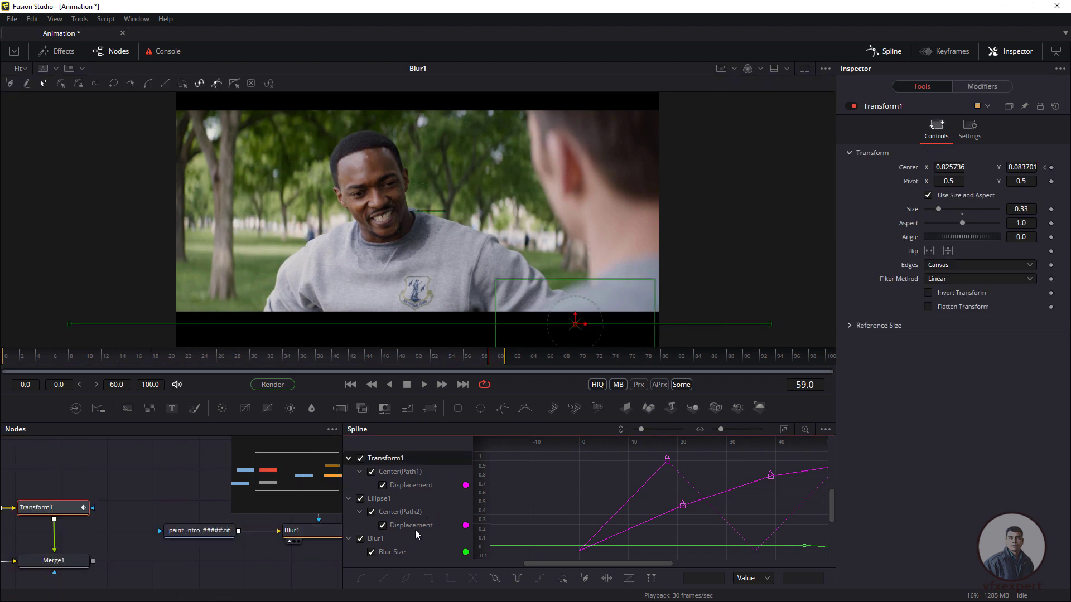
{"action": "left_click_drag", "start_coordinate": [277, 543], "coordinate": [177, 547]}
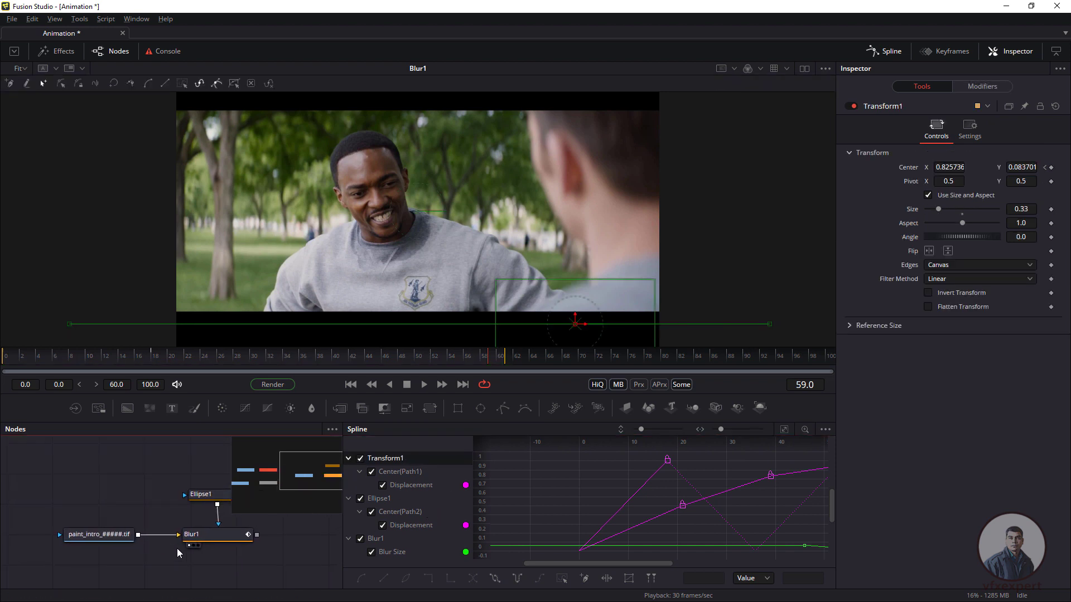
{"action": "left_click", "coordinate": [217, 539]}
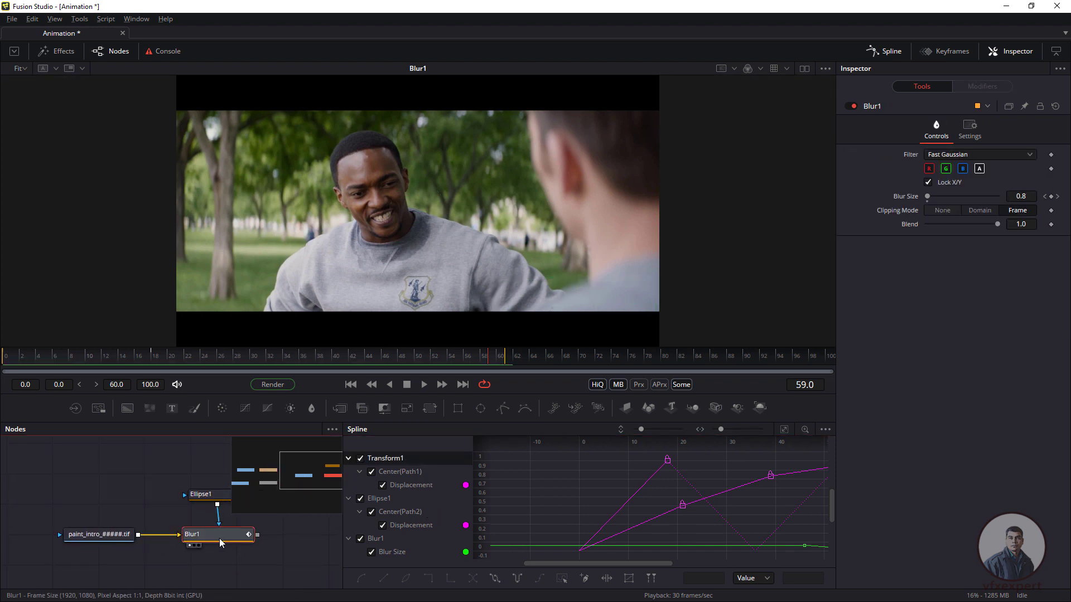
{"action": "left_click", "coordinate": [825, 430]}
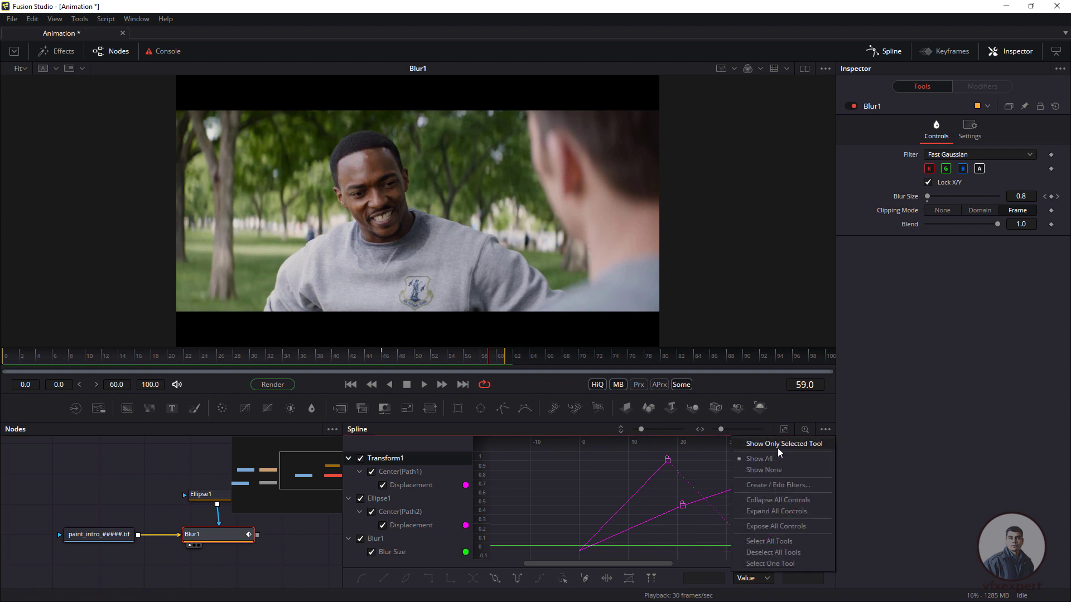
{"action": "left_click", "coordinate": [785, 444]}
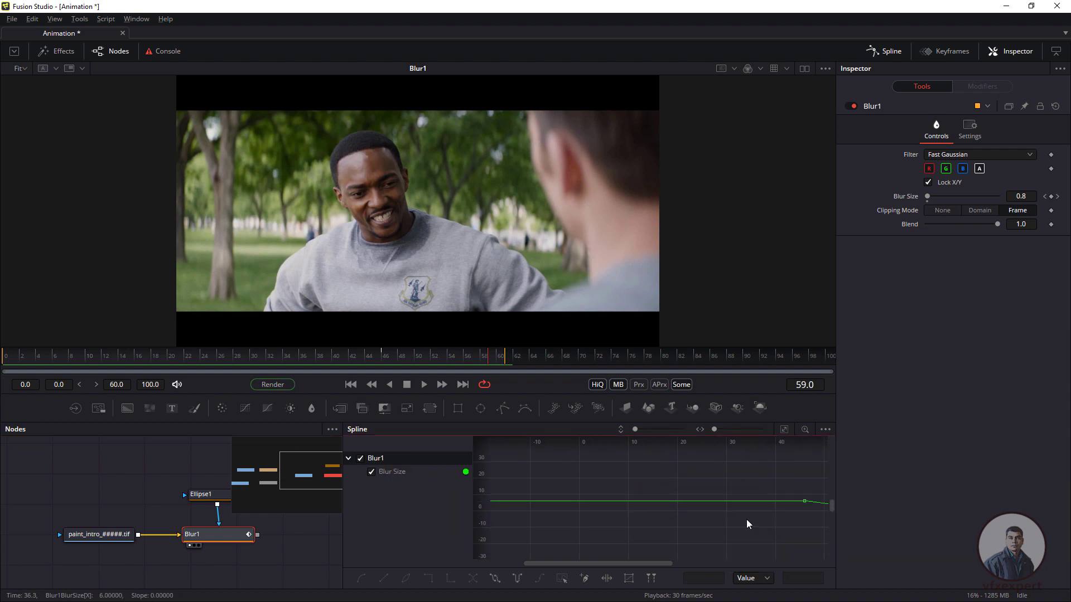
Smooth both Blur Size keyframes on the Blur node's curve in the spline editor.
{"action": "left_click_drag", "start_coordinate": [659, 564], "coordinate": [766, 564]}
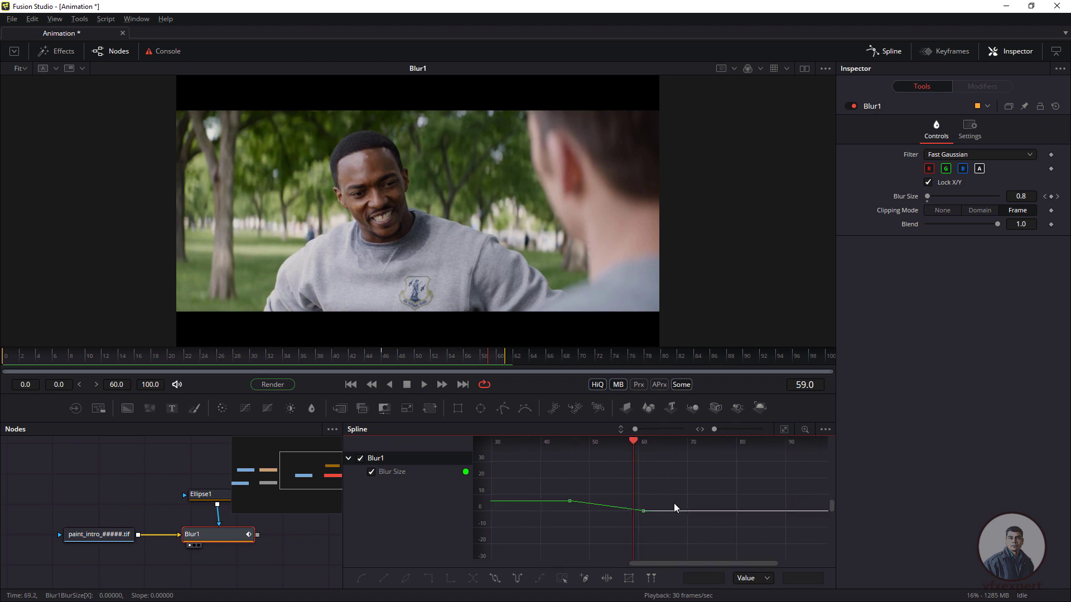
{"action": "left_click_drag", "start_coordinate": [557, 488], "coordinate": [668, 532]}
{"action": "key", "text": "shift+s"}
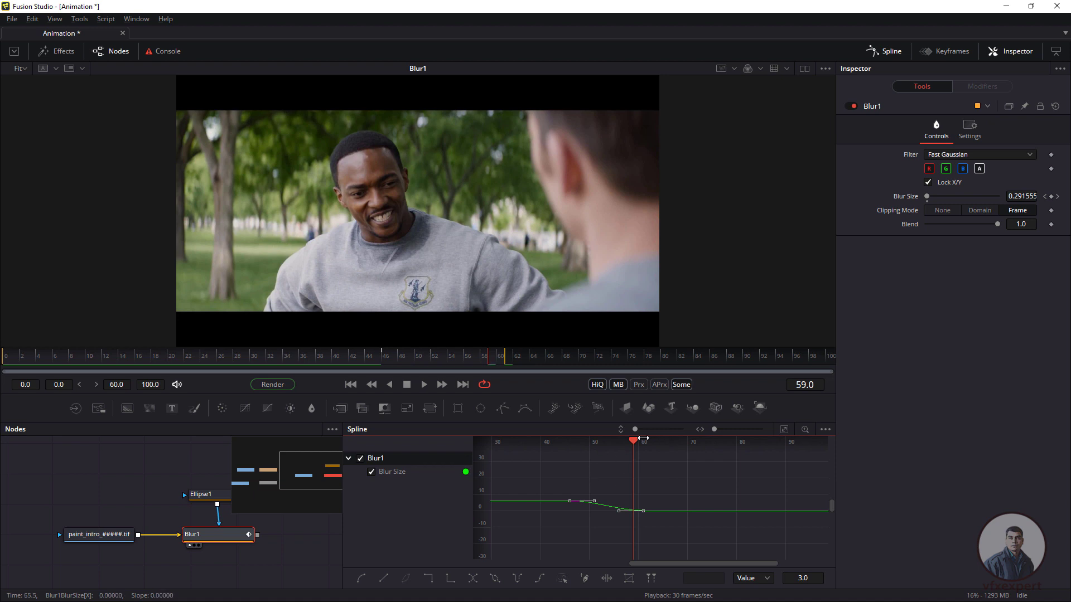
Scrub back to frame 58, and play the footage from the start to check the smoothed blur fade.
{"action": "left_click_drag", "start_coordinate": [634, 444], "coordinate": [631, 473]}
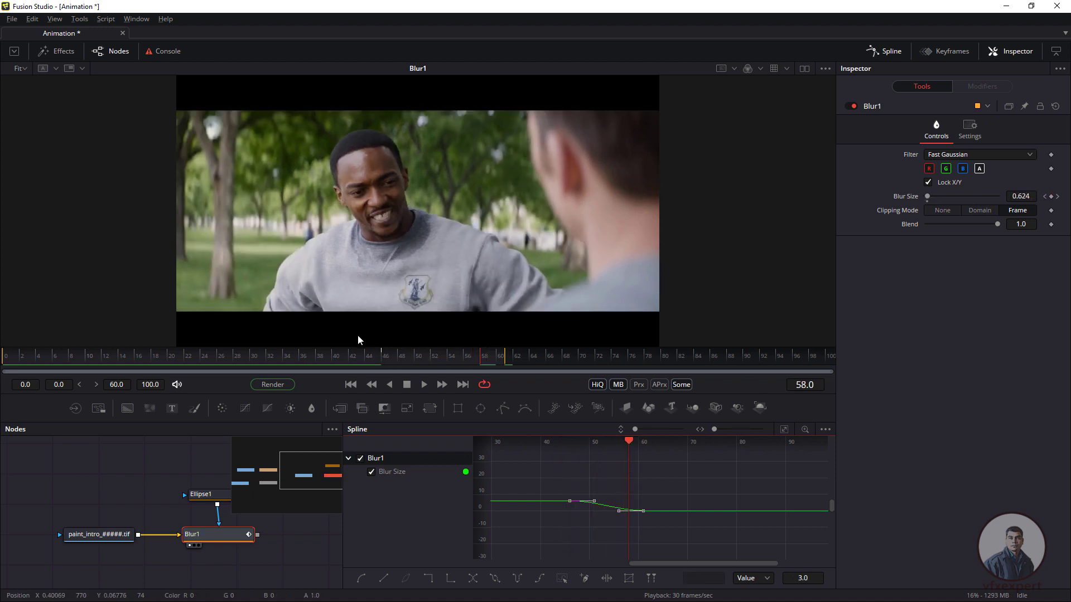
{"action": "left_click", "coordinate": [350, 384]}
{"action": "left_click", "coordinate": [424, 384]}
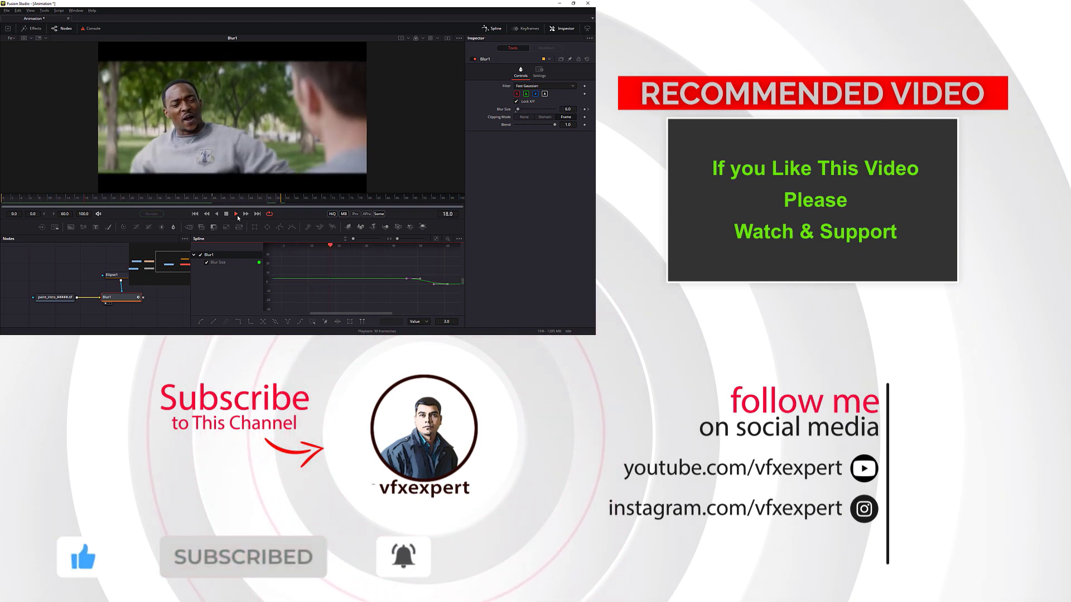
{"action": "left_click", "coordinate": [226, 214]}
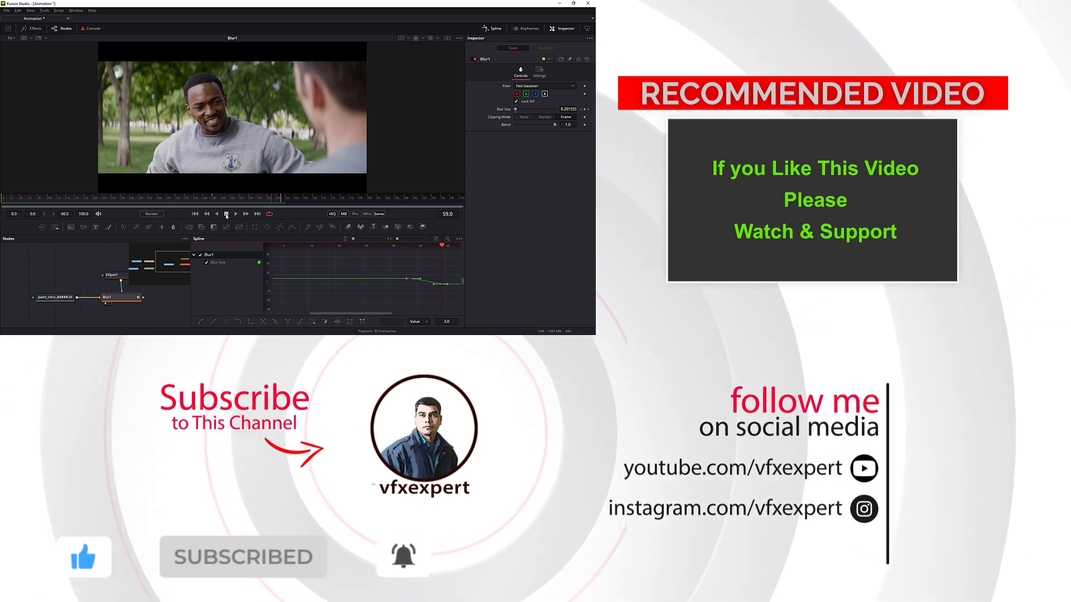